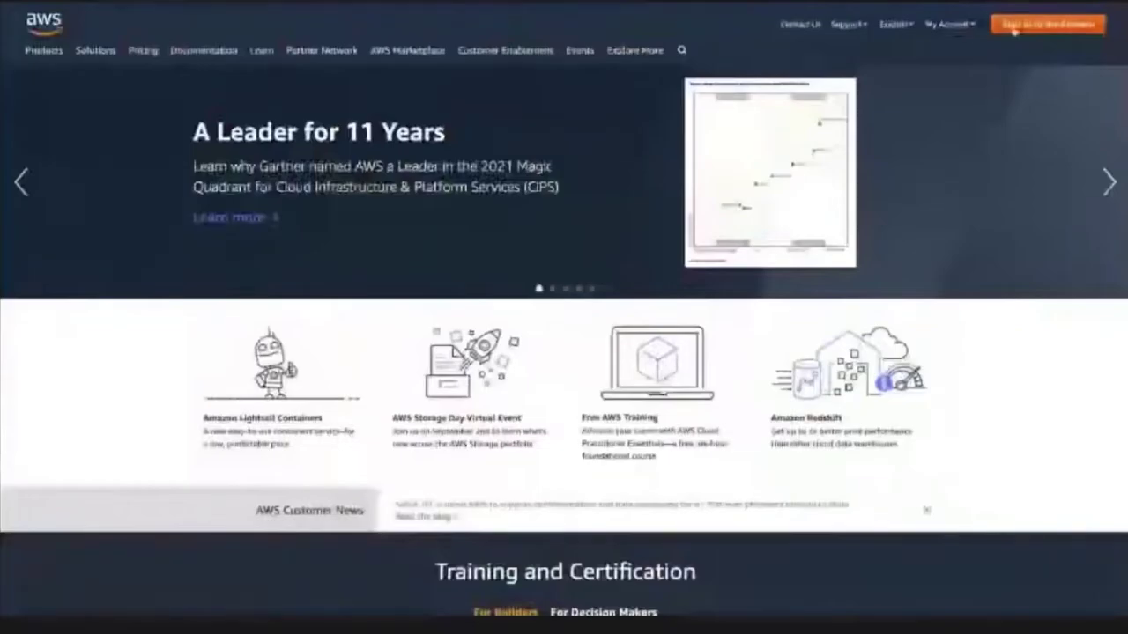
- Sign in to the AWS Management Console
click(1015, 28)
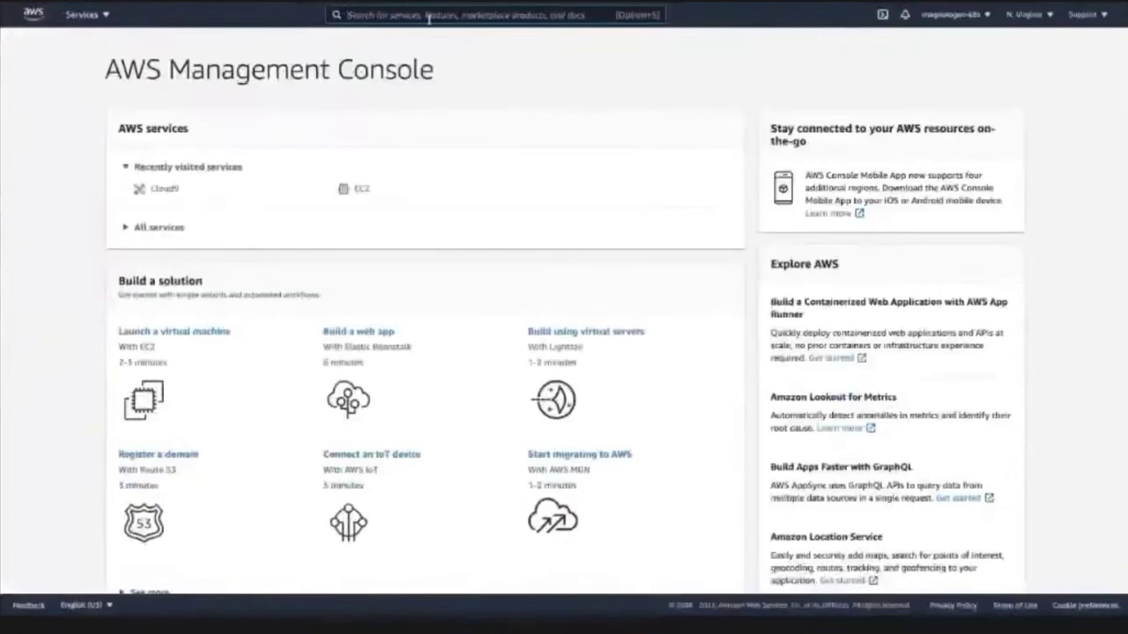
- Search for IAM and open its Roles list, which shows 7 service-linked roles
click(429, 16)
text(IAM)
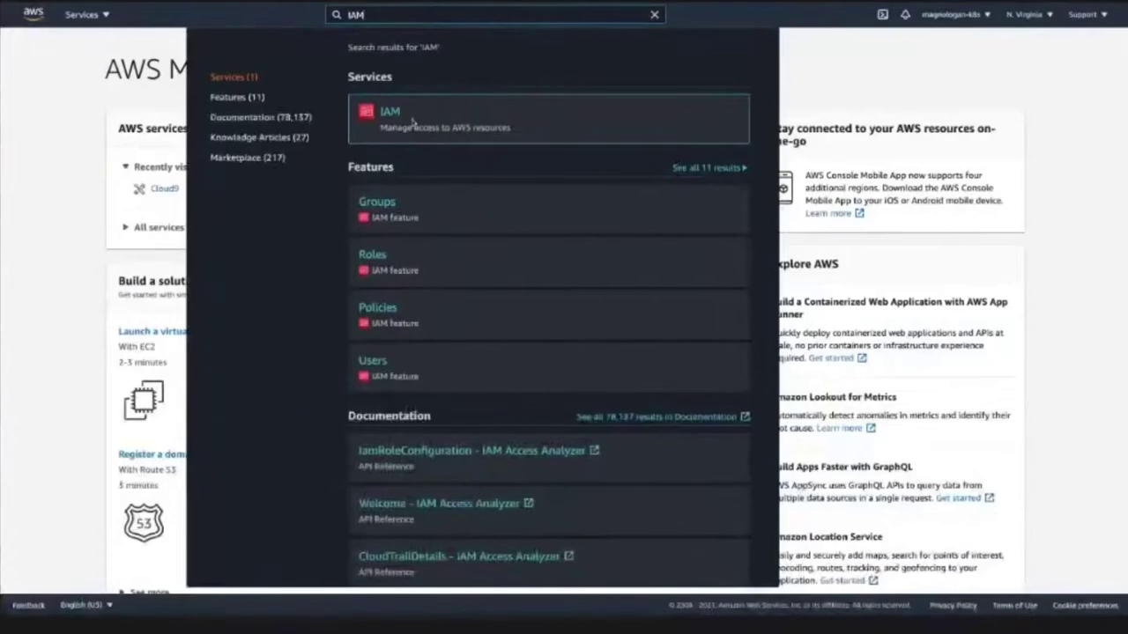
click(413, 122)
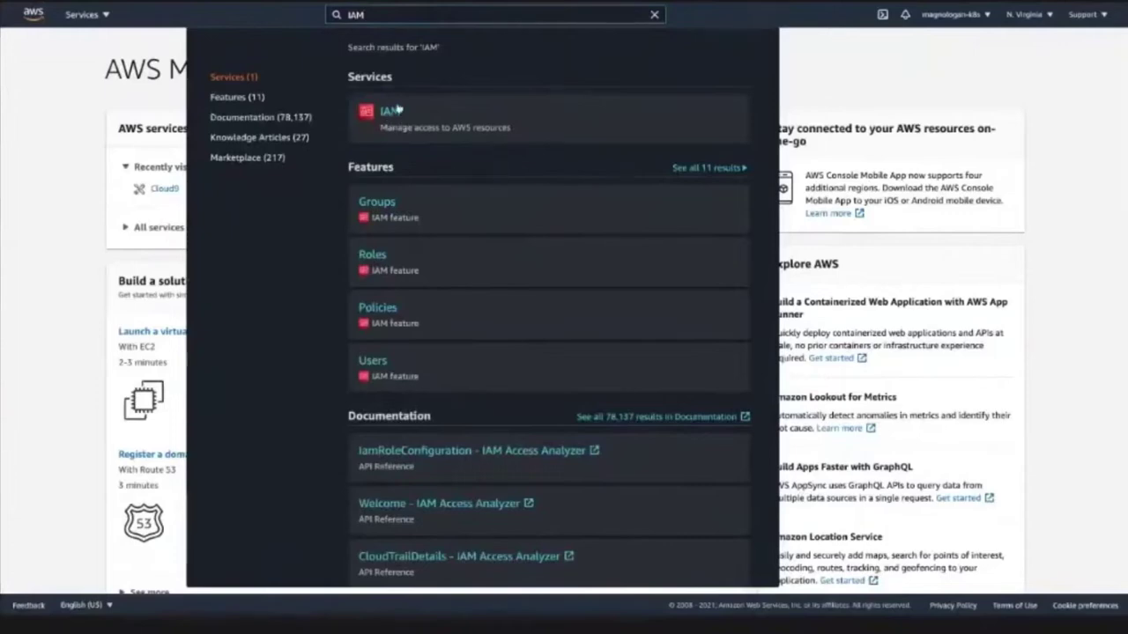
click(396, 110)
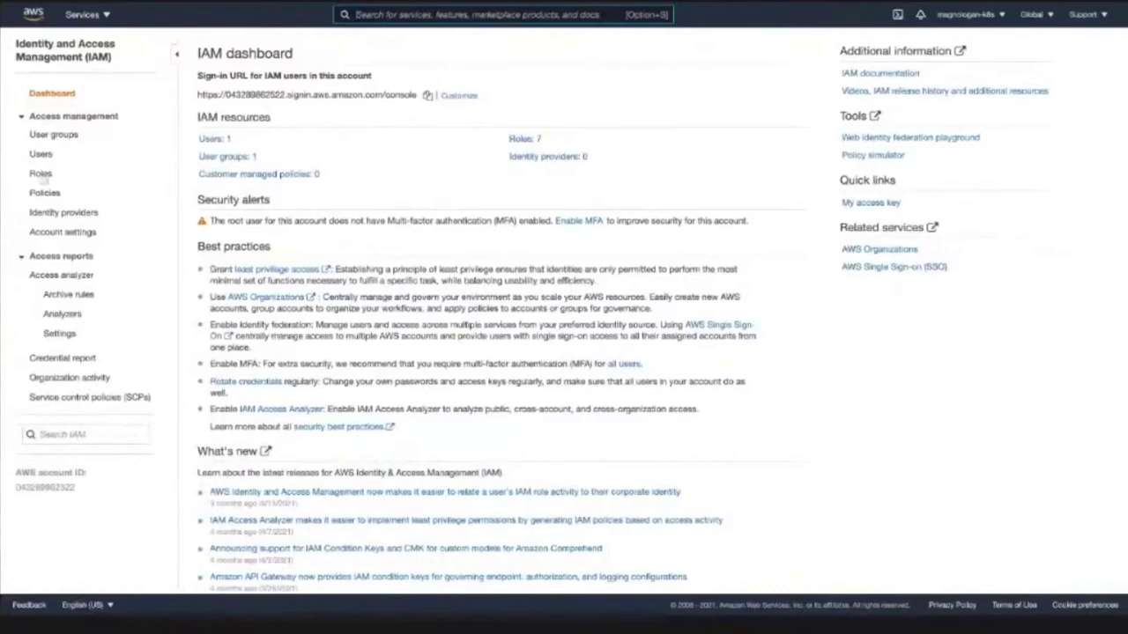
click(41, 176)
click(401, 15)
text(IAM)
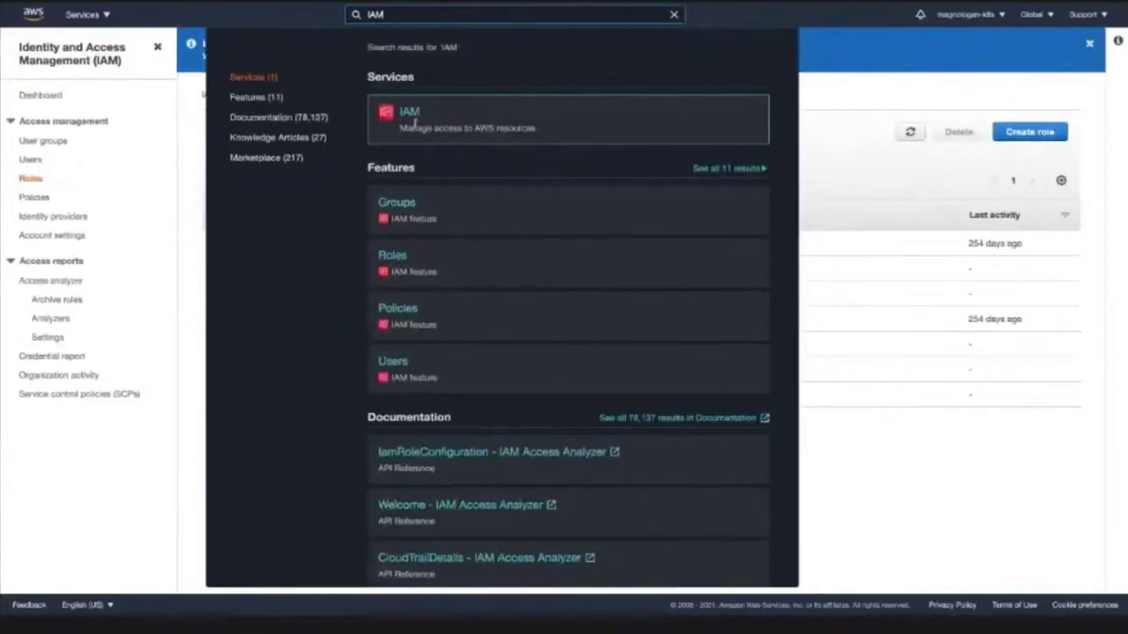
click(411, 117)
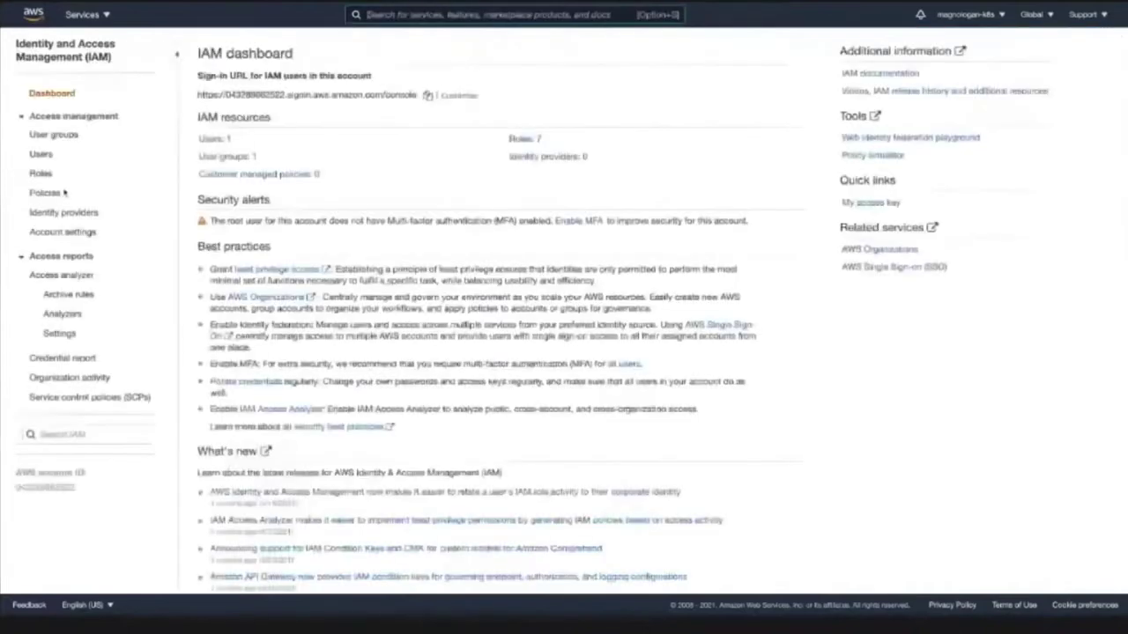
click(47, 176)
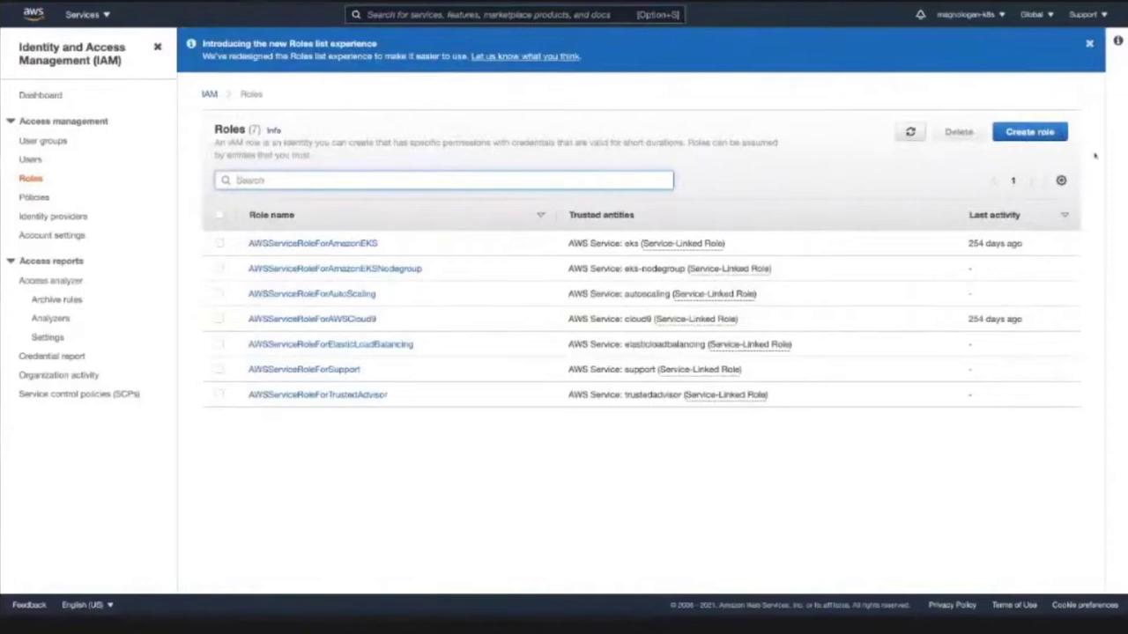
- Start a new role for the EC2 use case with the AdministratorAccess policy attached
click(1029, 131)
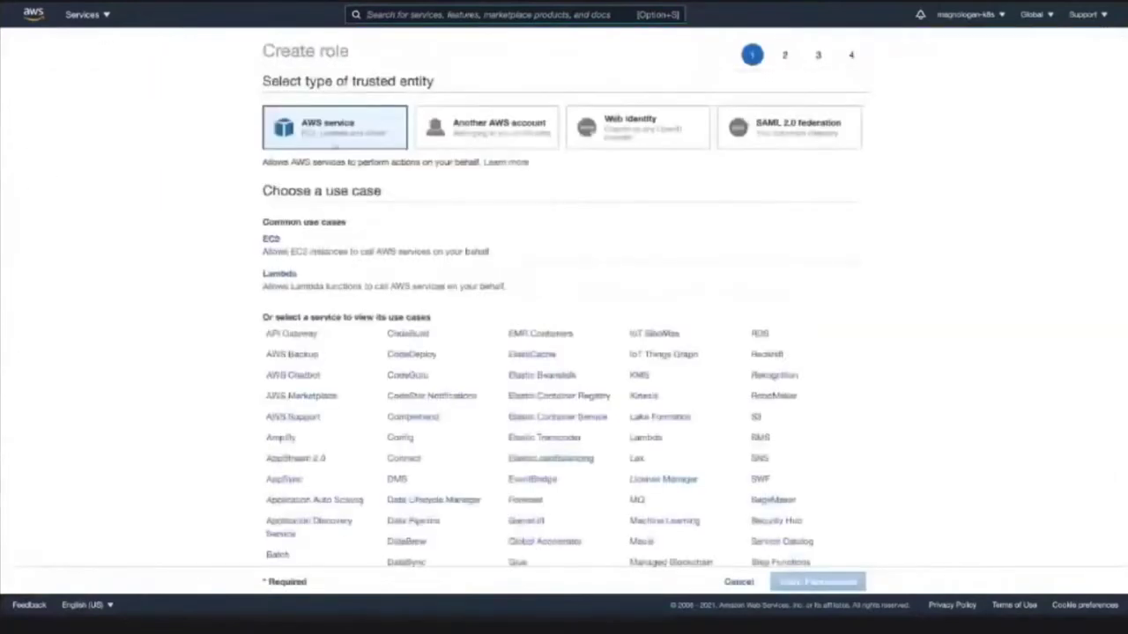
scroll(342, 137, down, 1)
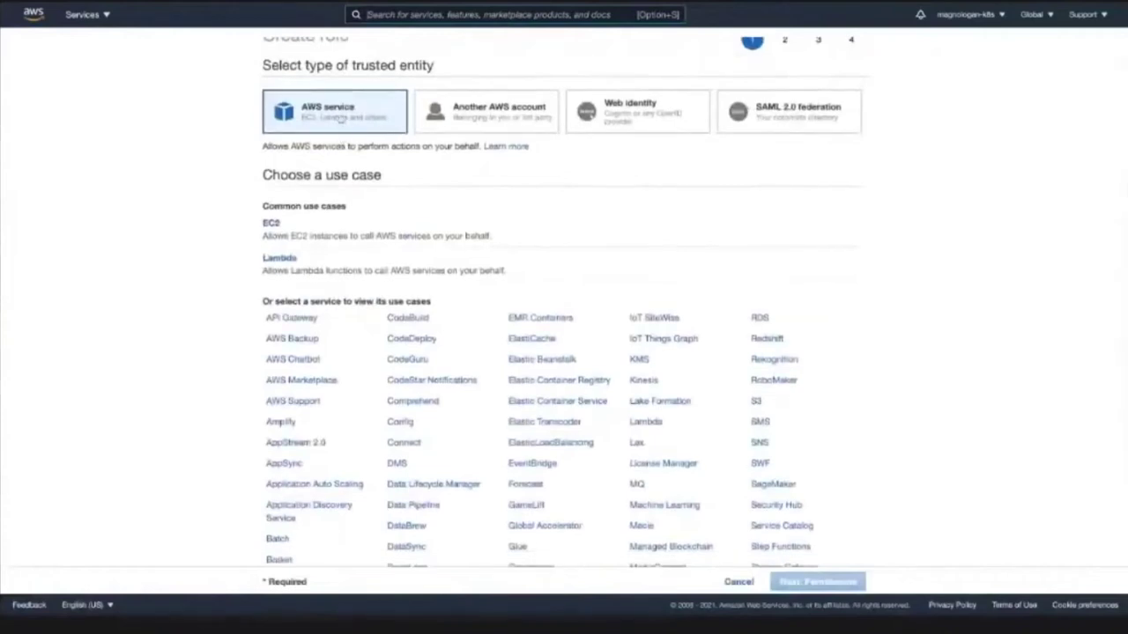
scroll(319, 127, down, 1)
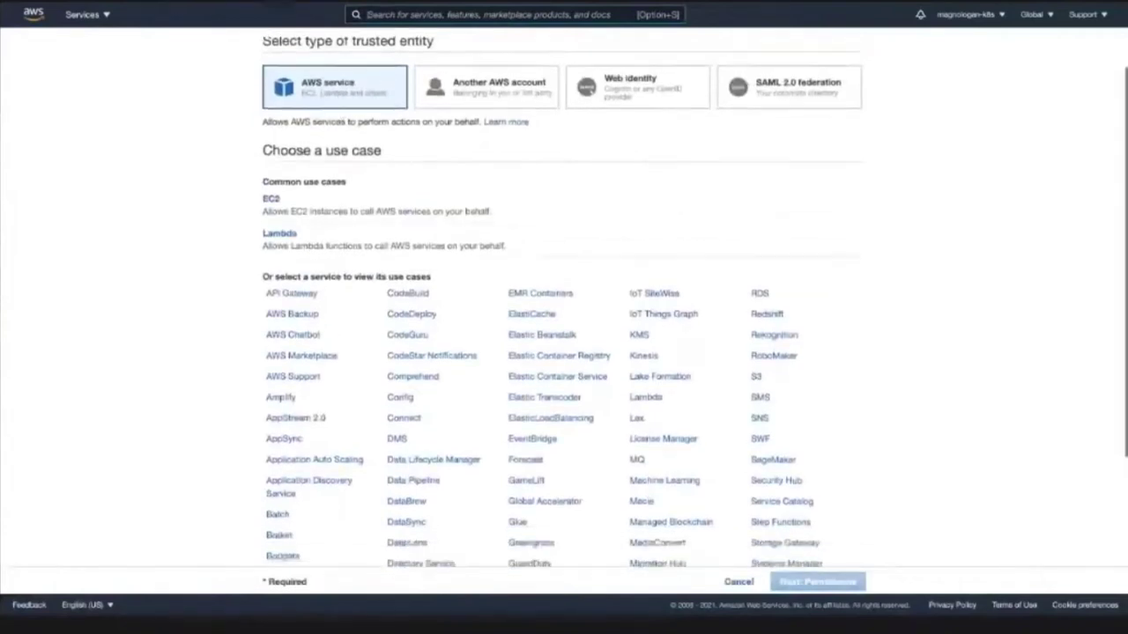
click(305, 201)
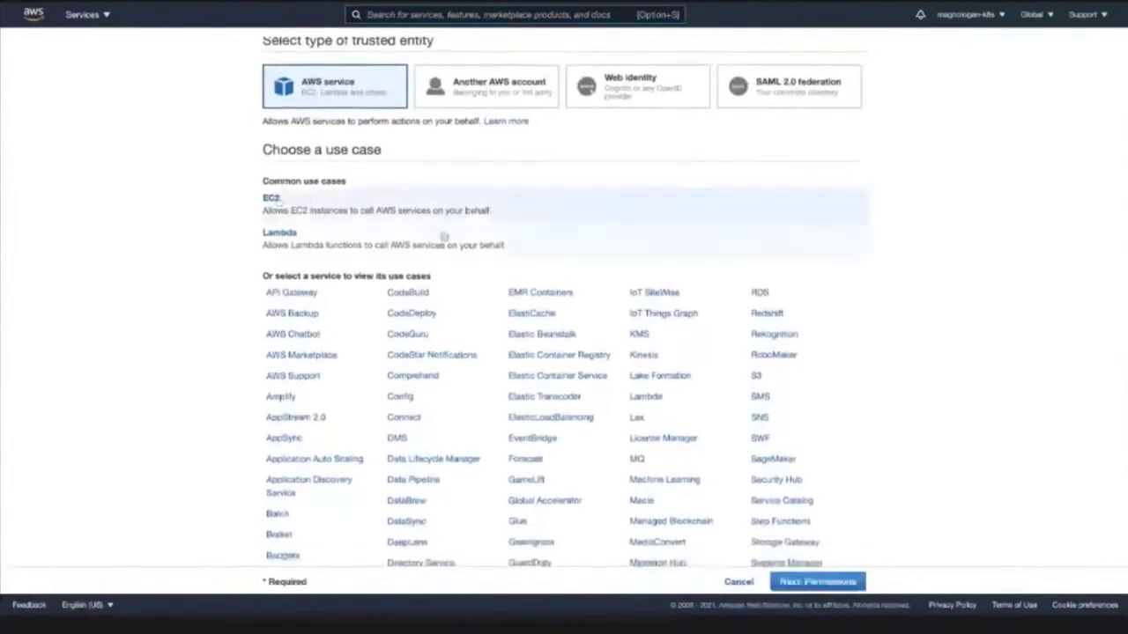
scroll(440, 238, down, 3)
click(800, 586)
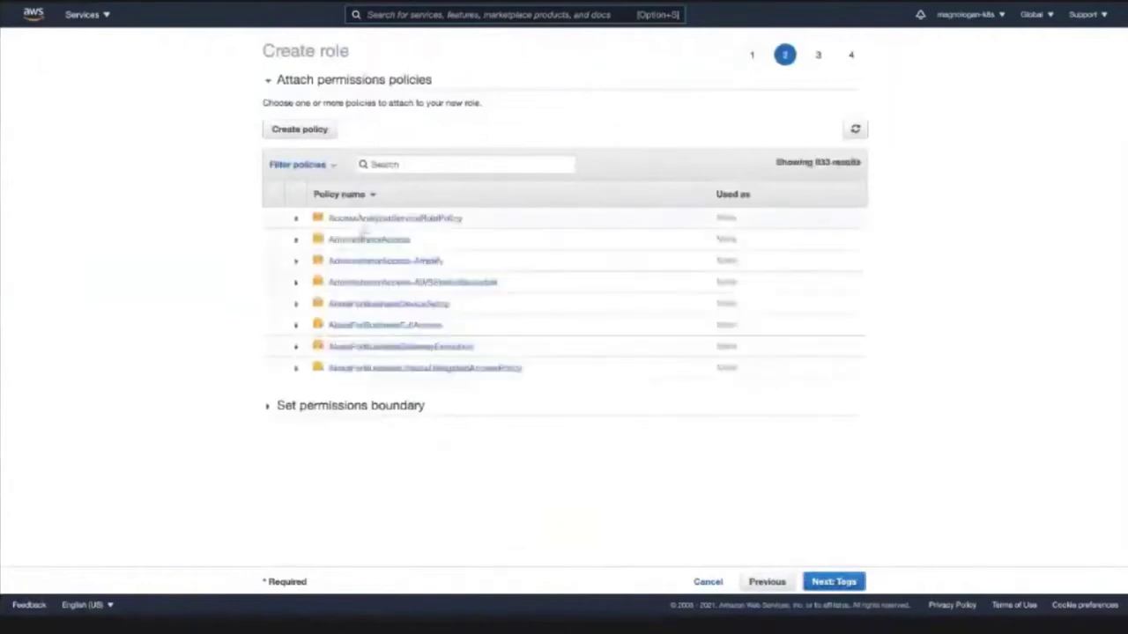
click(272, 242)
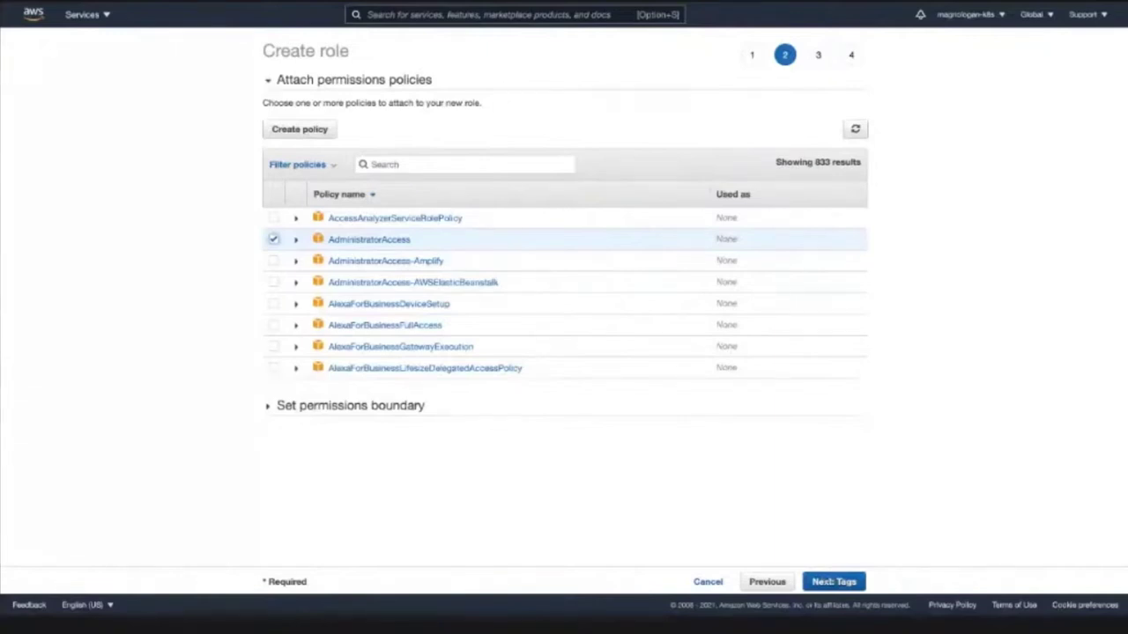
click(833, 581)
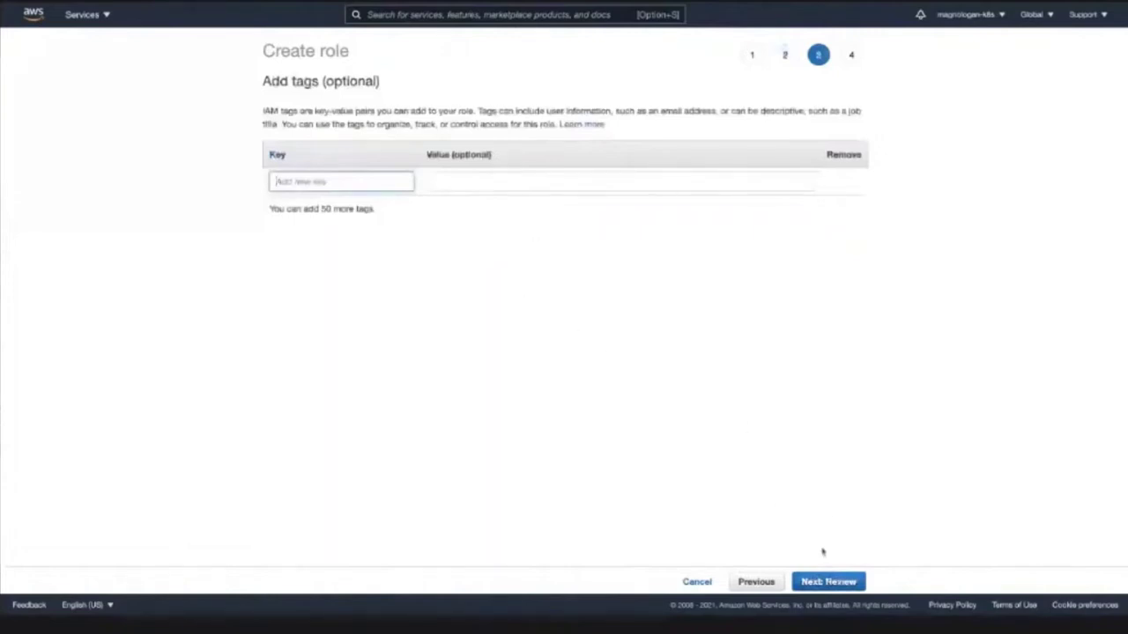
- Skip tags, name the role 'Cloud9InstanceRole' and create it
click(817, 578)
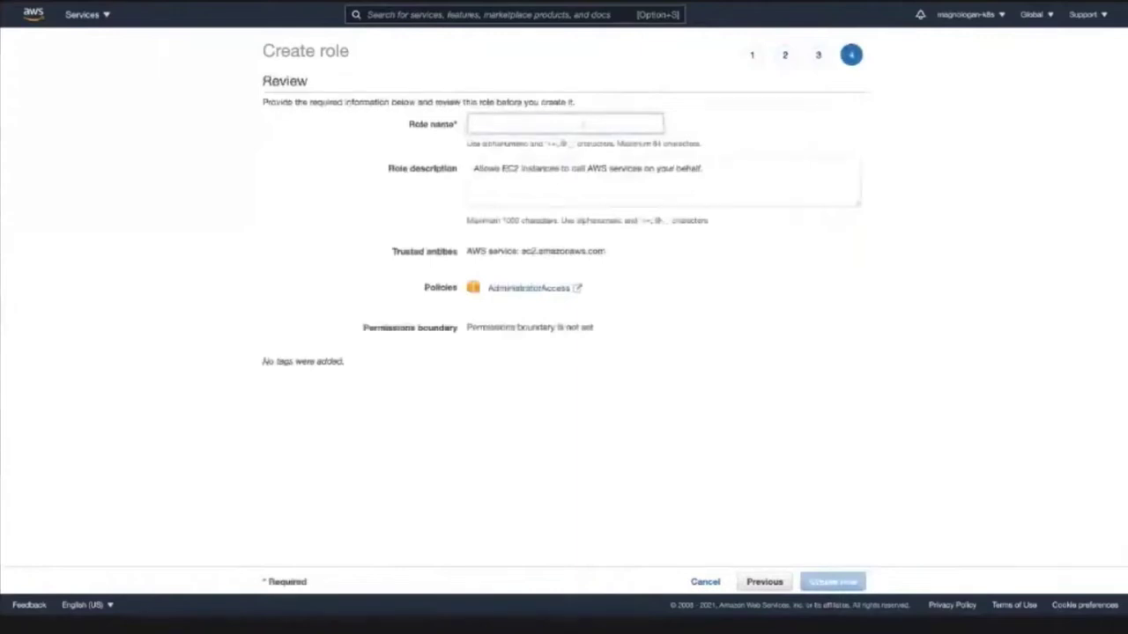
text(C9-EC2)
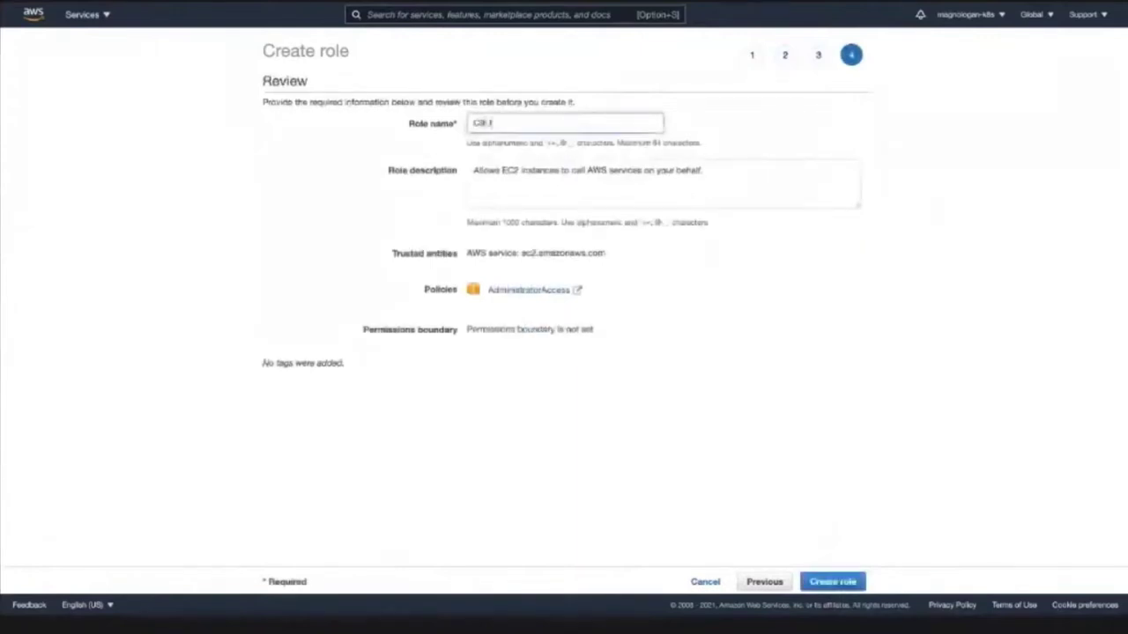
key(BackSpace)
key(BackSpace)
key(BackSpace)
key(BackSpace)
key(BackSpace)
text(loud9InstanceRole)
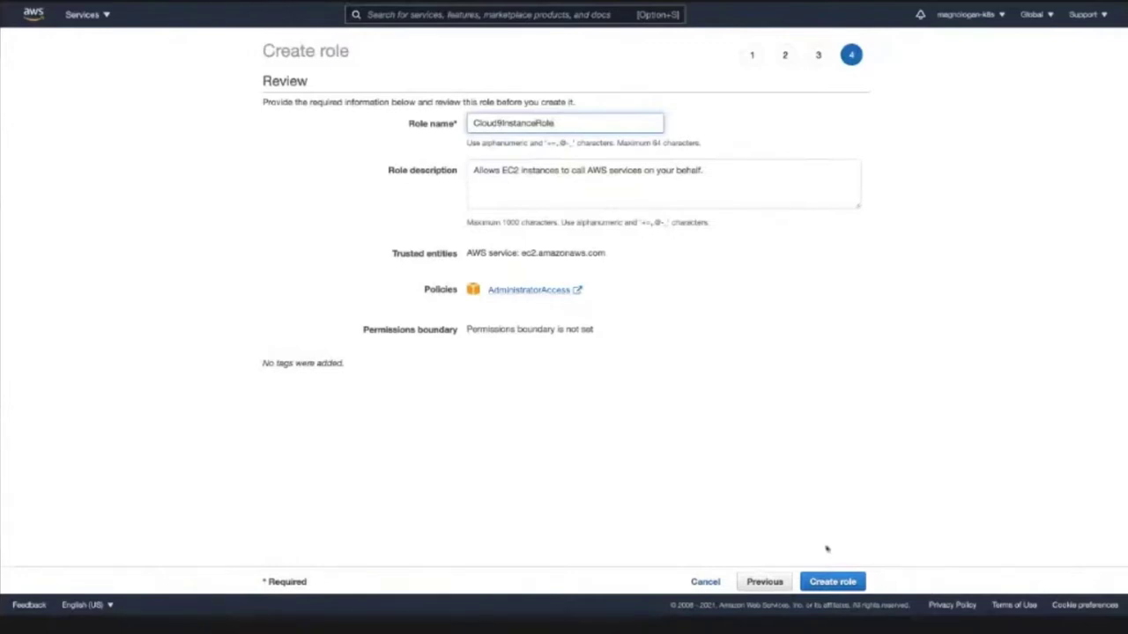
click(833, 581)
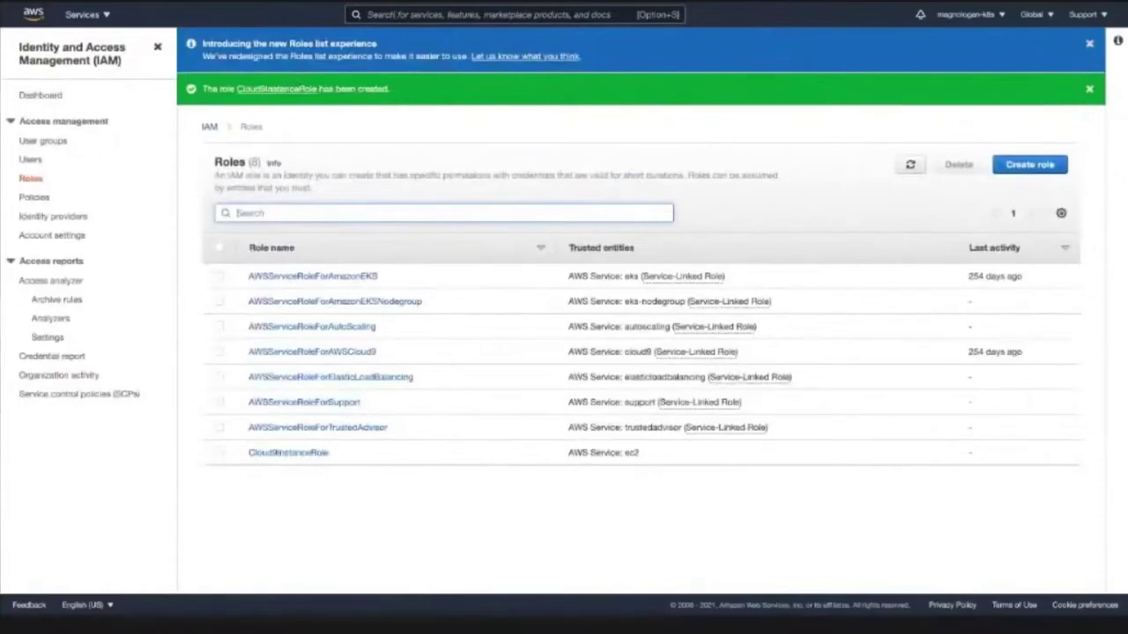
- Open EC2, confirm the region, and list the single running t2.micro Cloud9 instance
text(EC2)
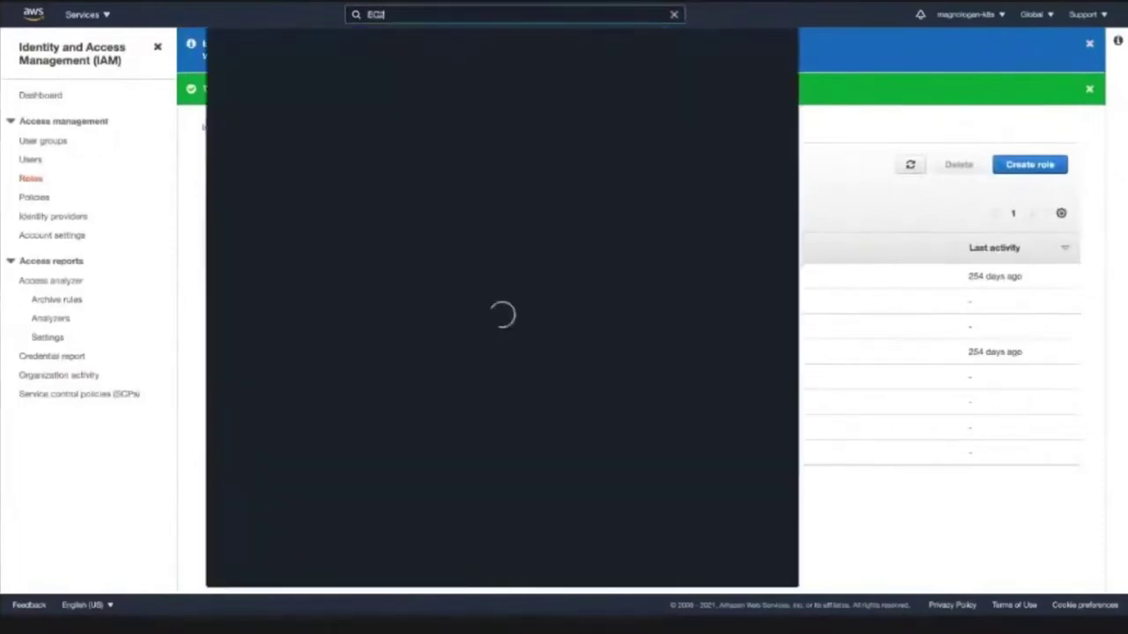
mouse_move(409, 112)
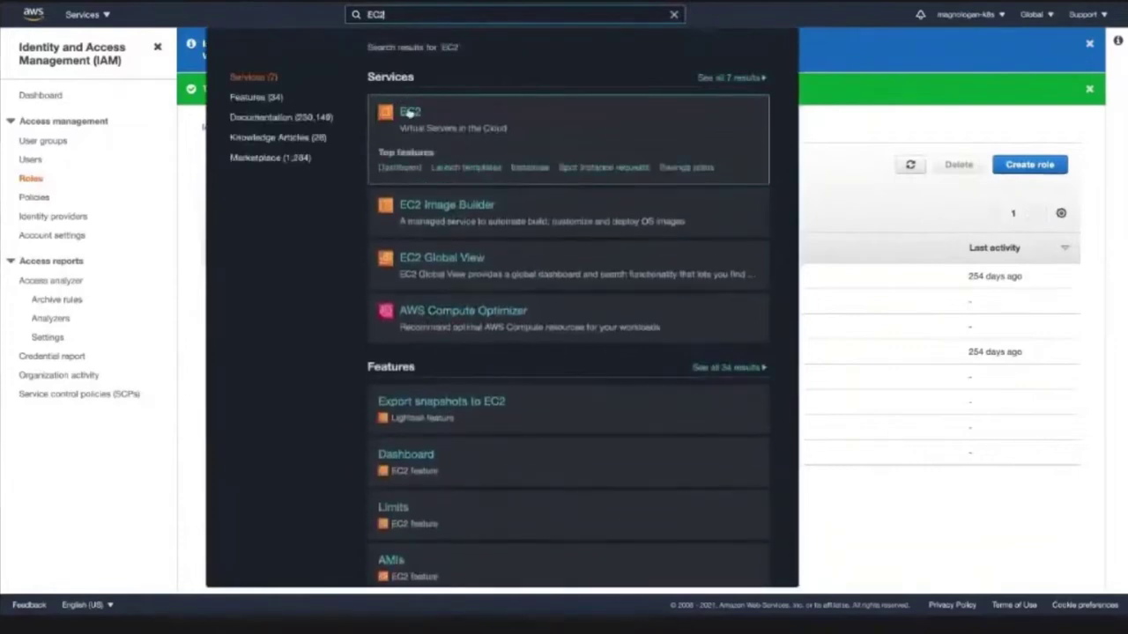
click(409, 112)
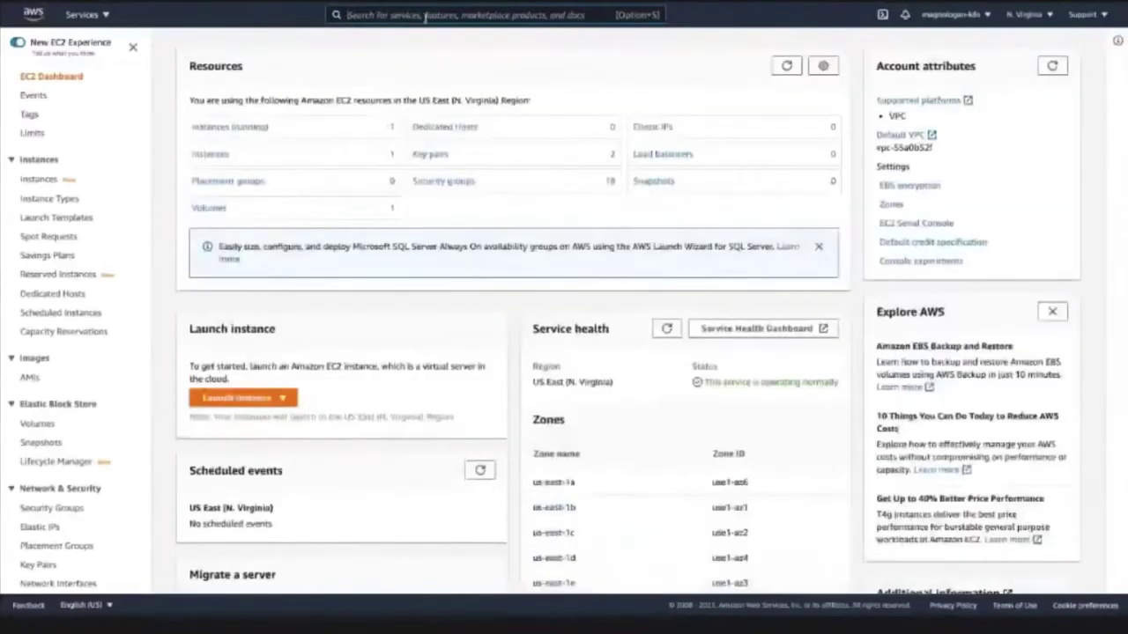
click(426, 16)
text(Ec)
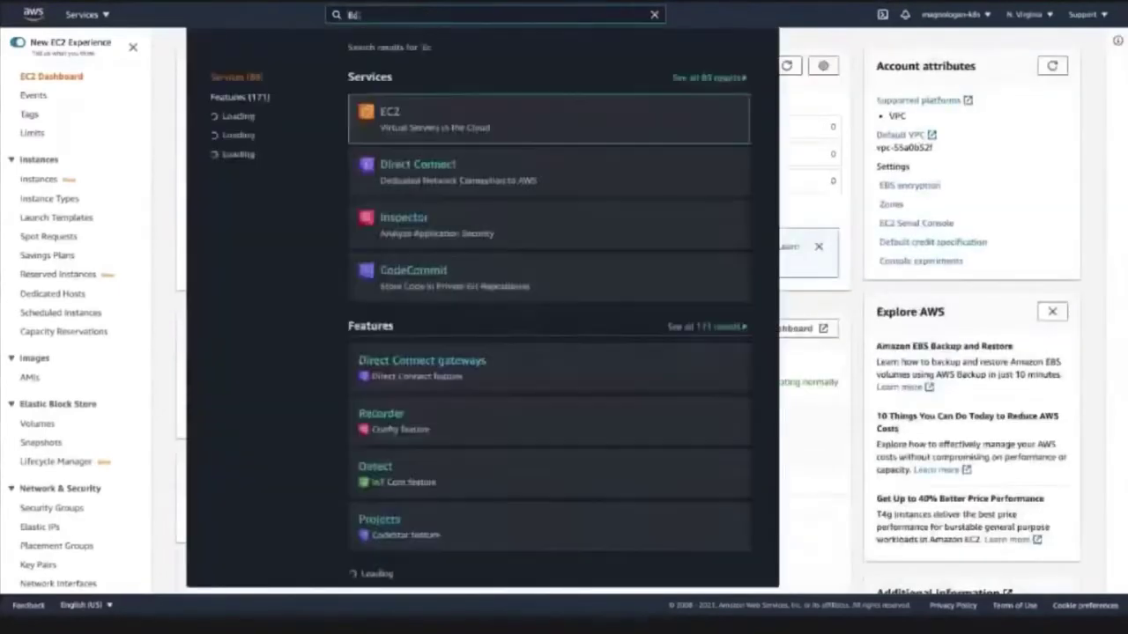
key(Escape)
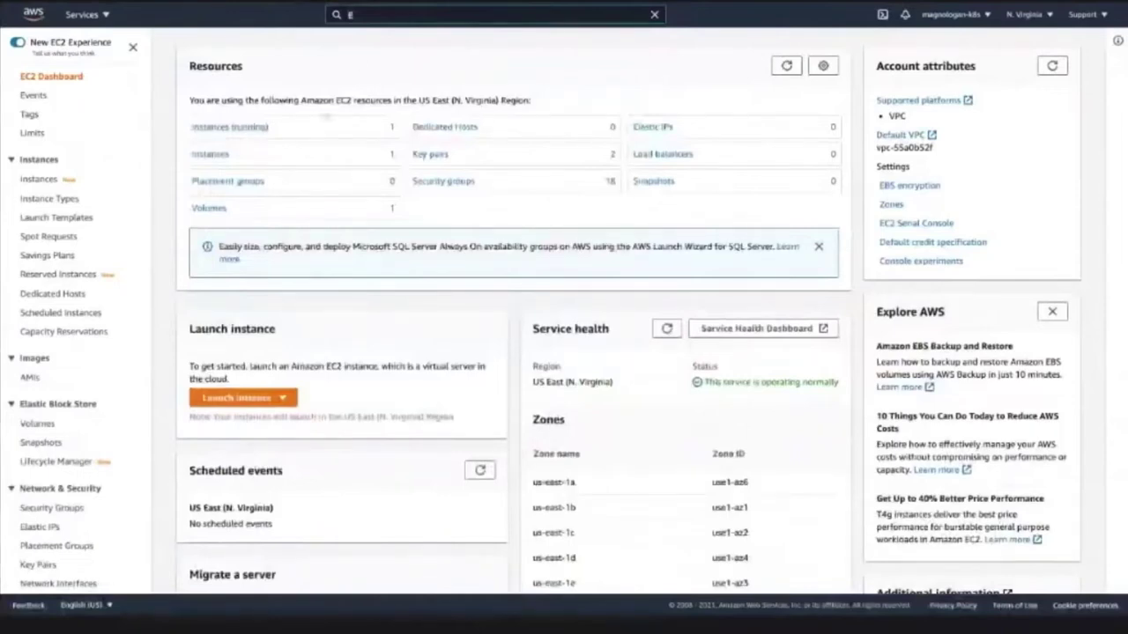
click(1030, 14)
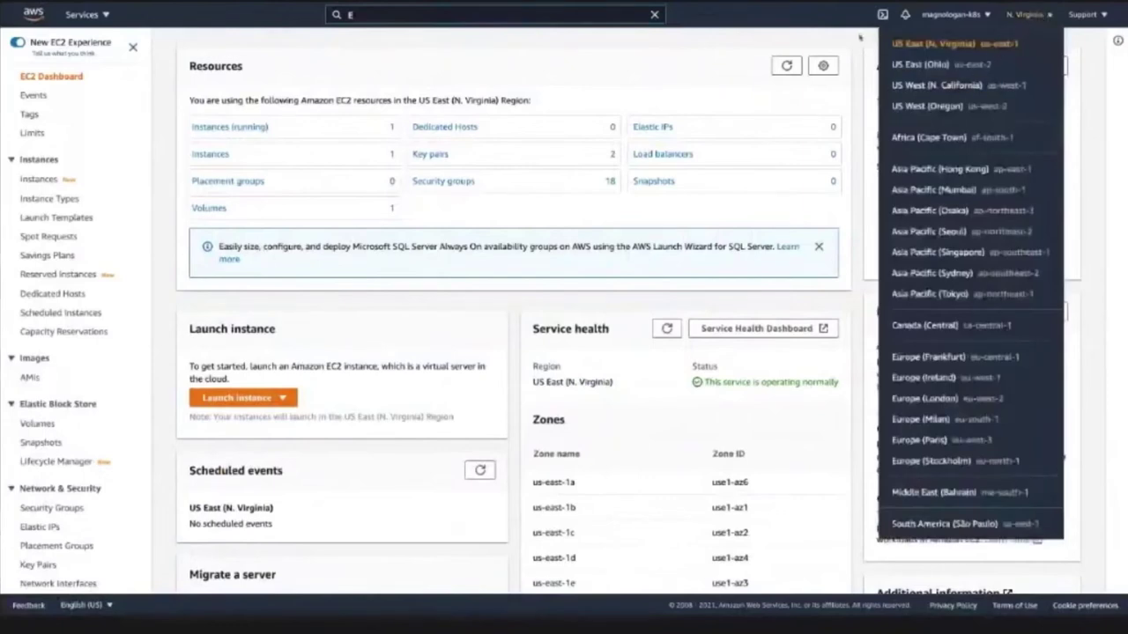
click(274, 126)
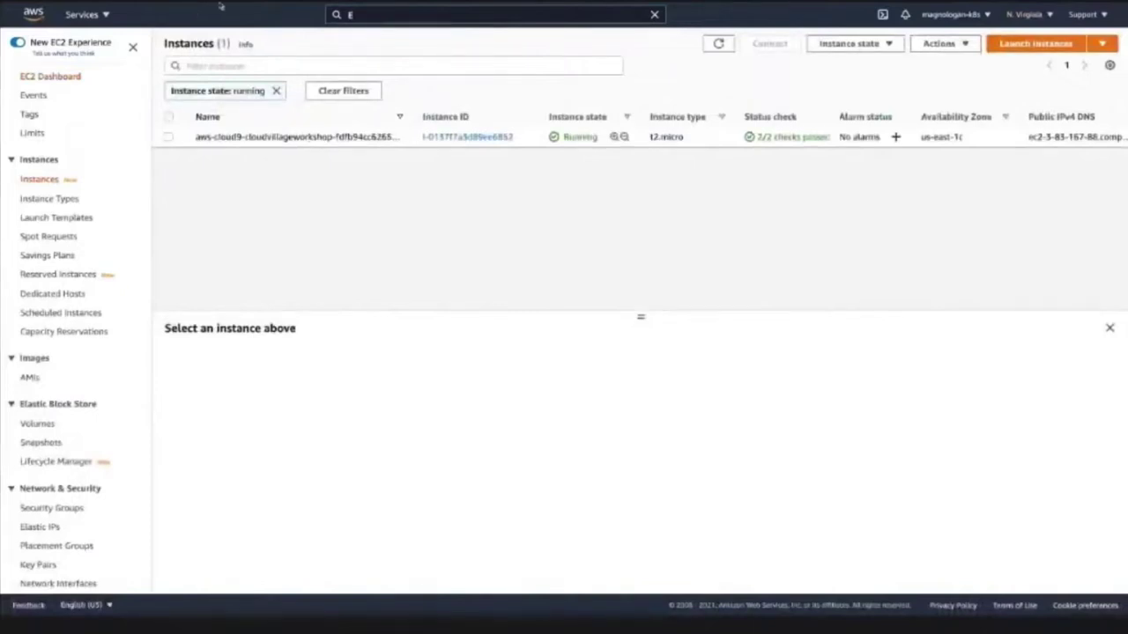
- Select the Cloud9 workshop instance to show its details and open its Actions menu
click(167, 137)
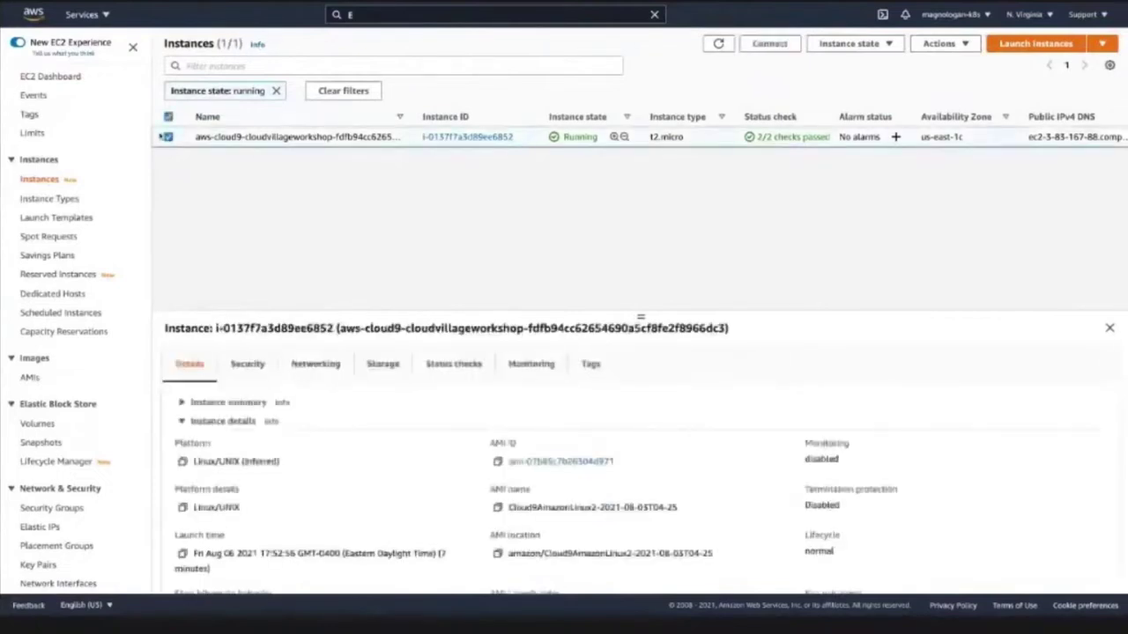
click(867, 46)
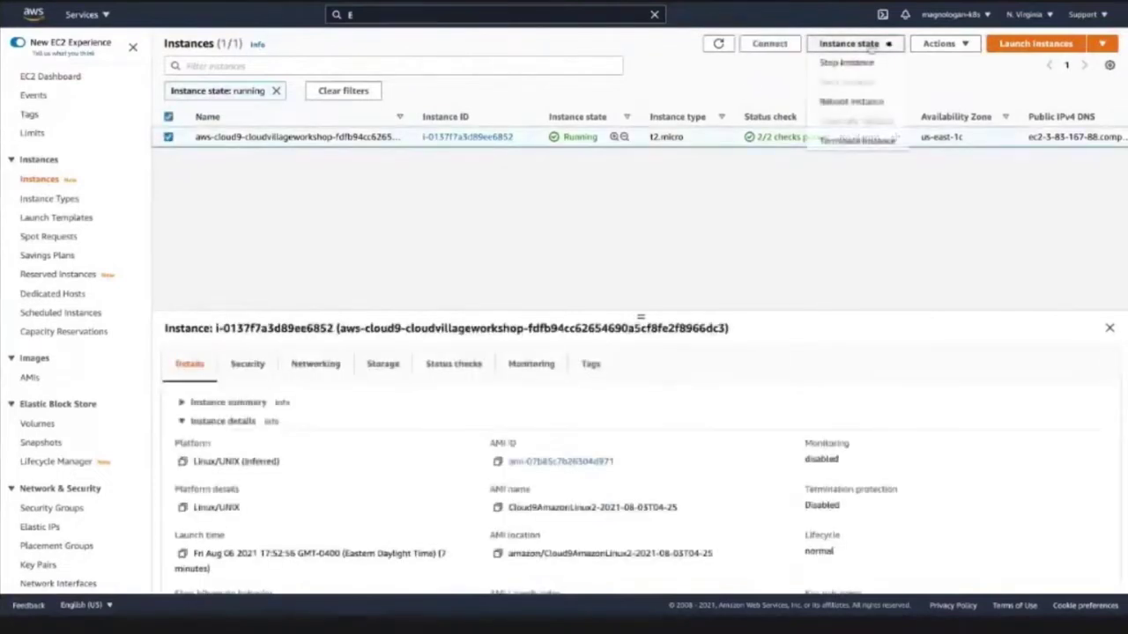
click(943, 43)
mouse_move(940, 161)
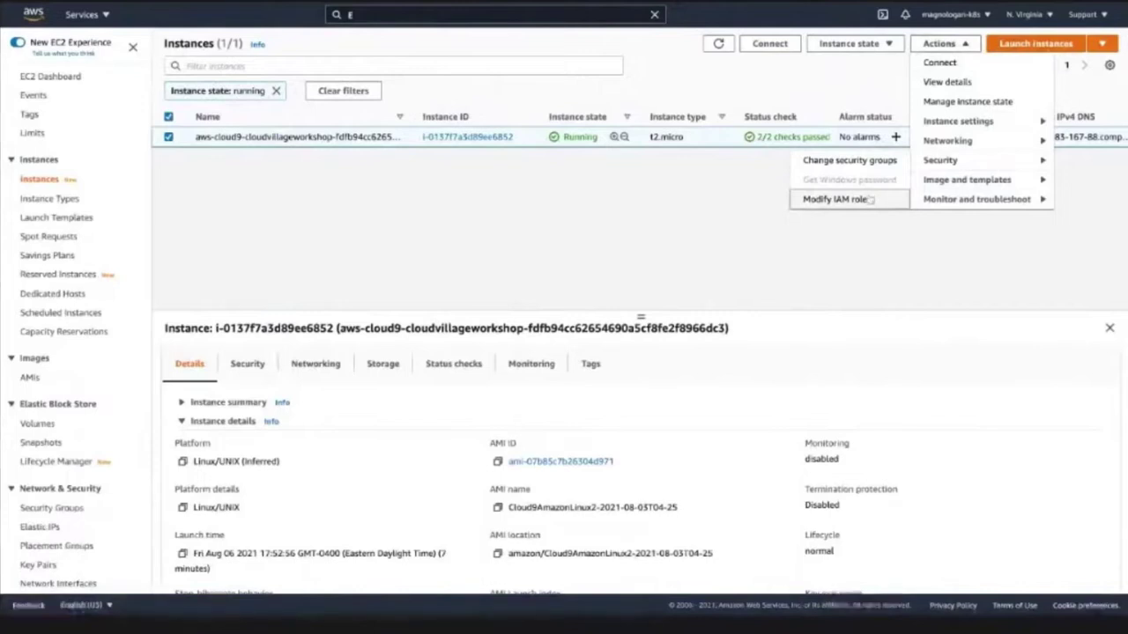
click(941, 44)
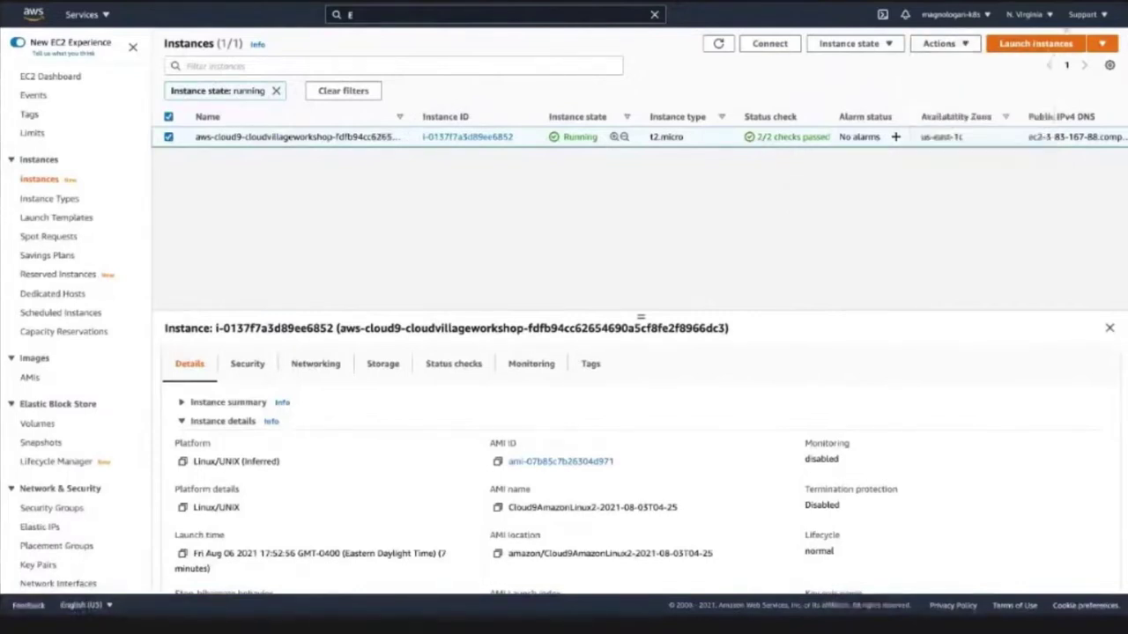
click(960, 48)
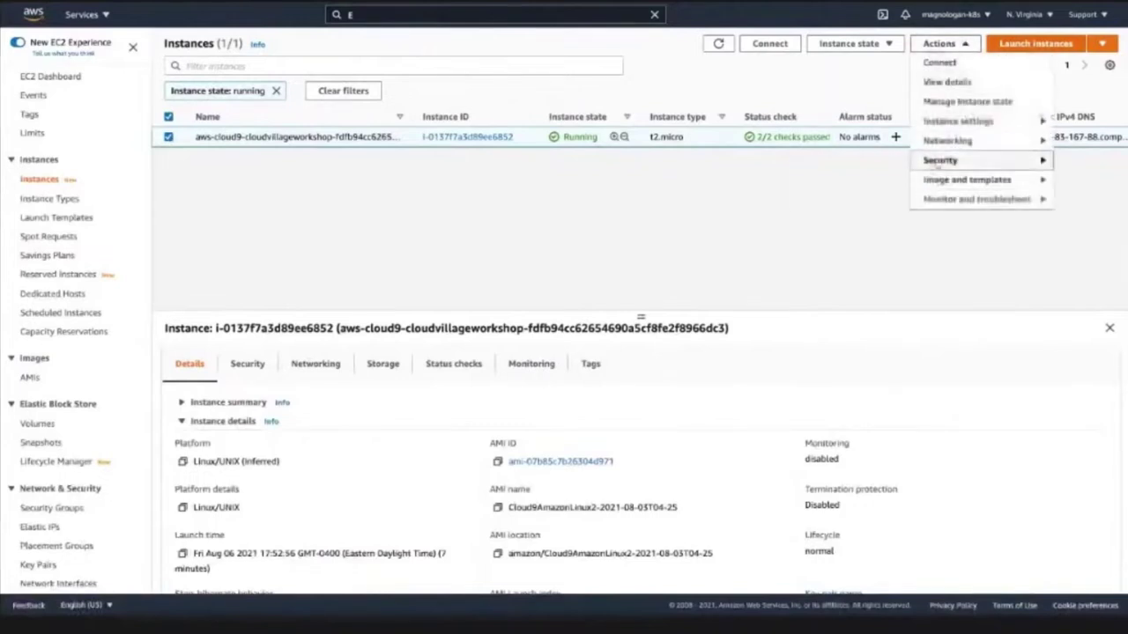
- Set the instance's IAM role to Cloud9InstanceRole and save the change
click(837, 201)
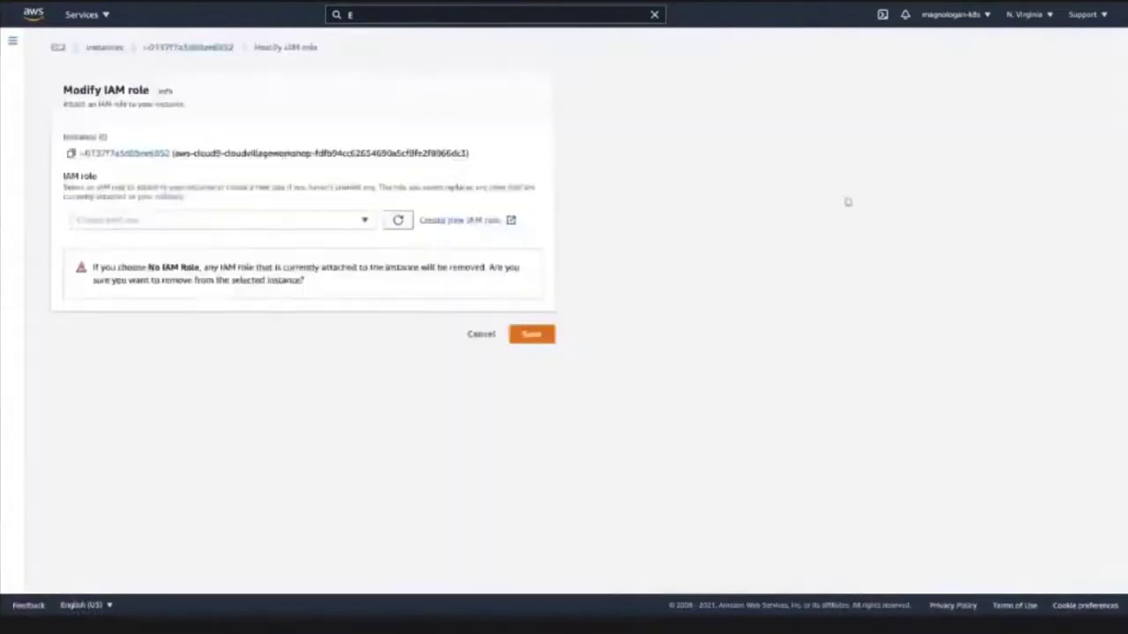
click(325, 222)
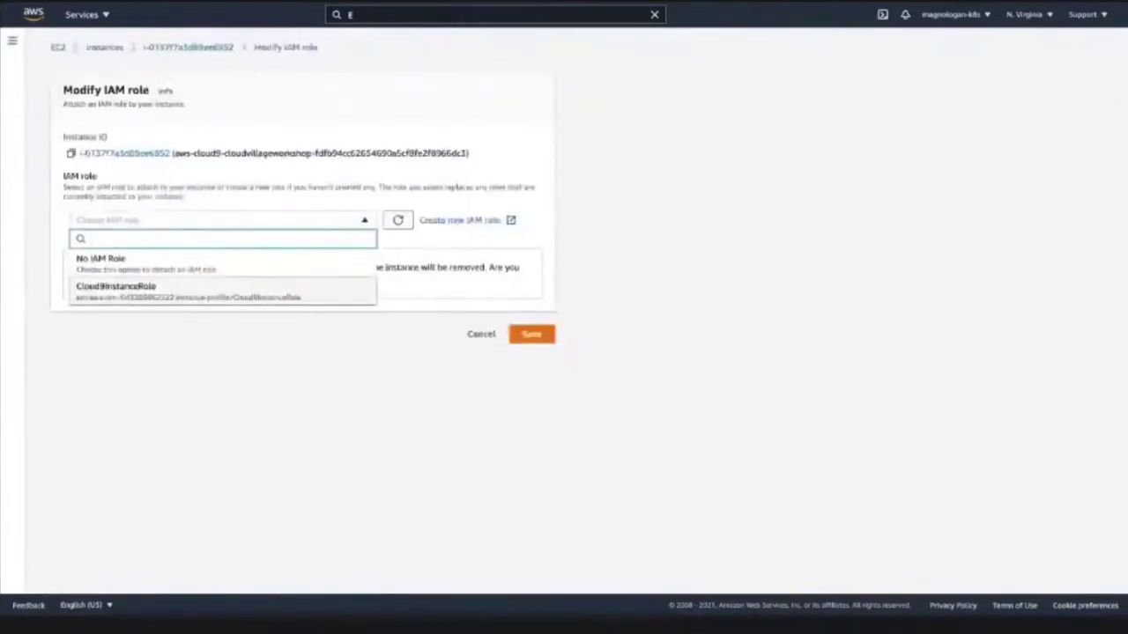
click(116, 289)
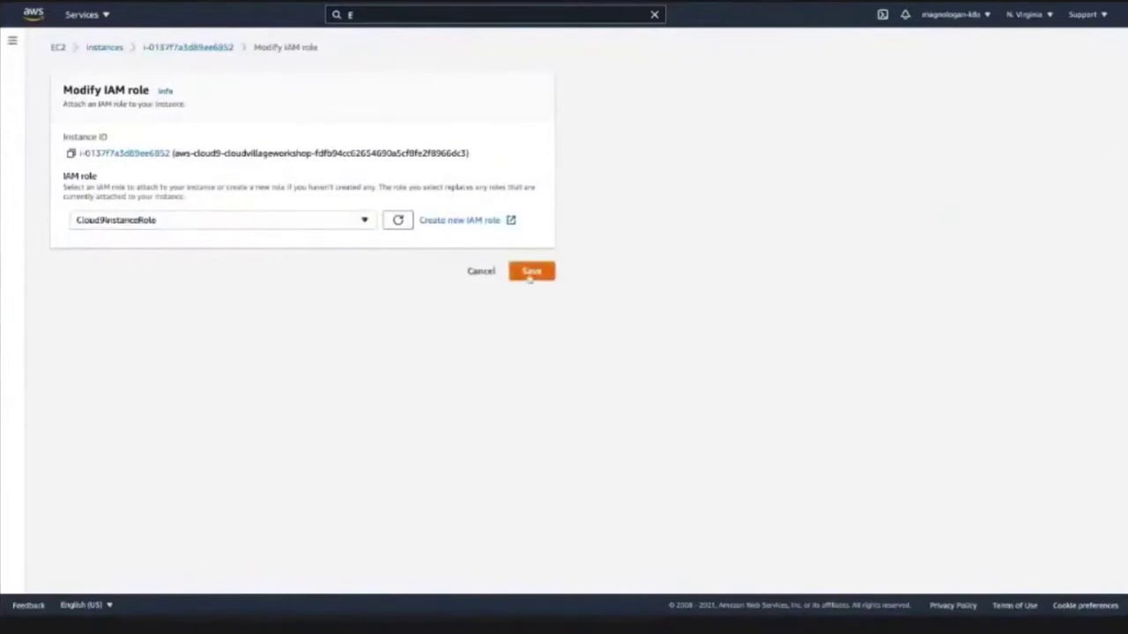
click(532, 273)
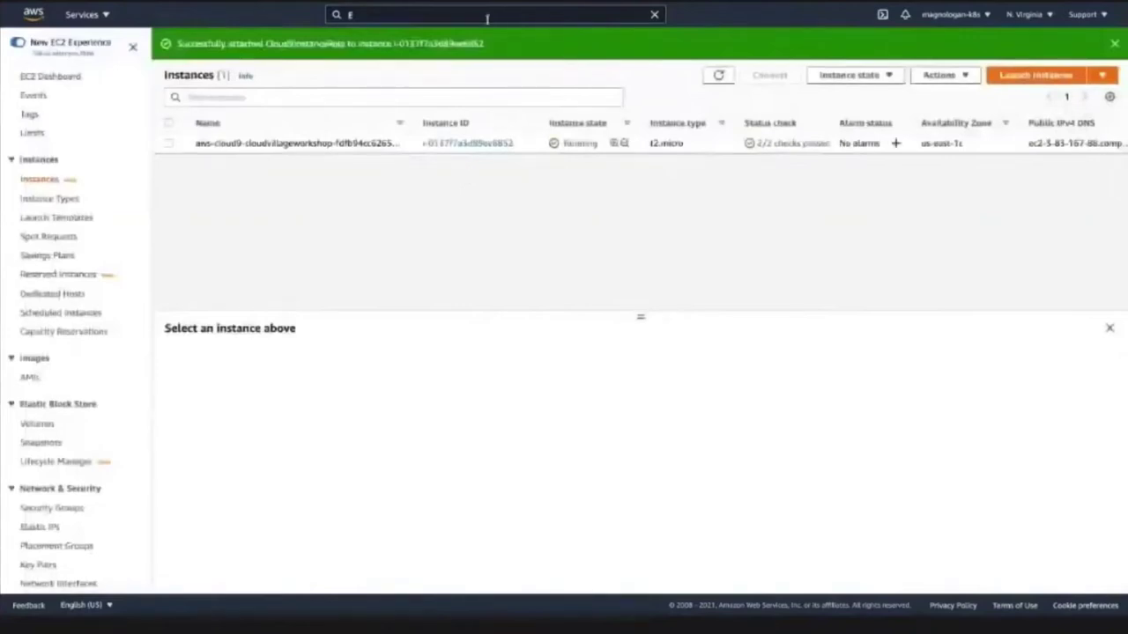
drag(506, 40, 505, 37)
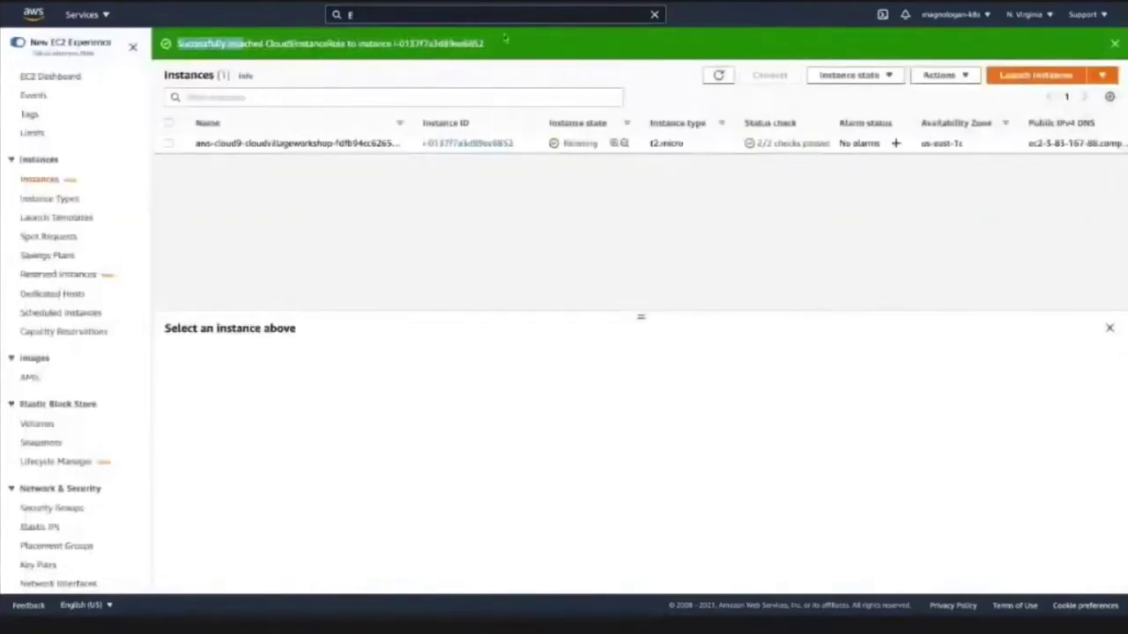
- Clear the highlight on the role-attached success message
click(505, 38)
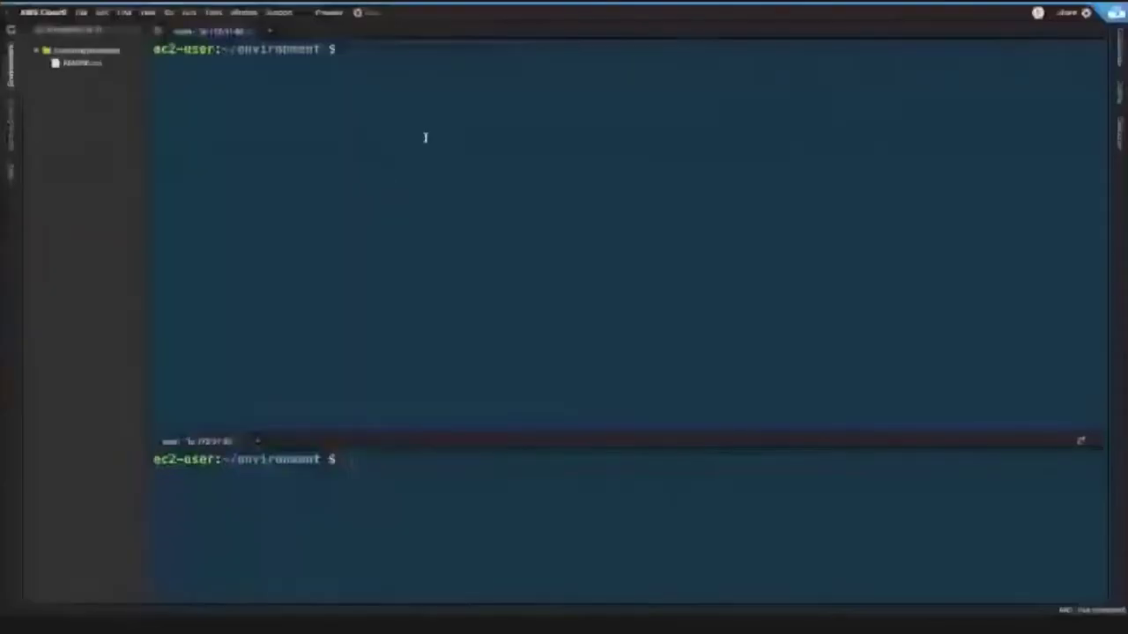
- Check the Share options and AWS Settings preferences, then return to the bash terminal
click(410, 136)
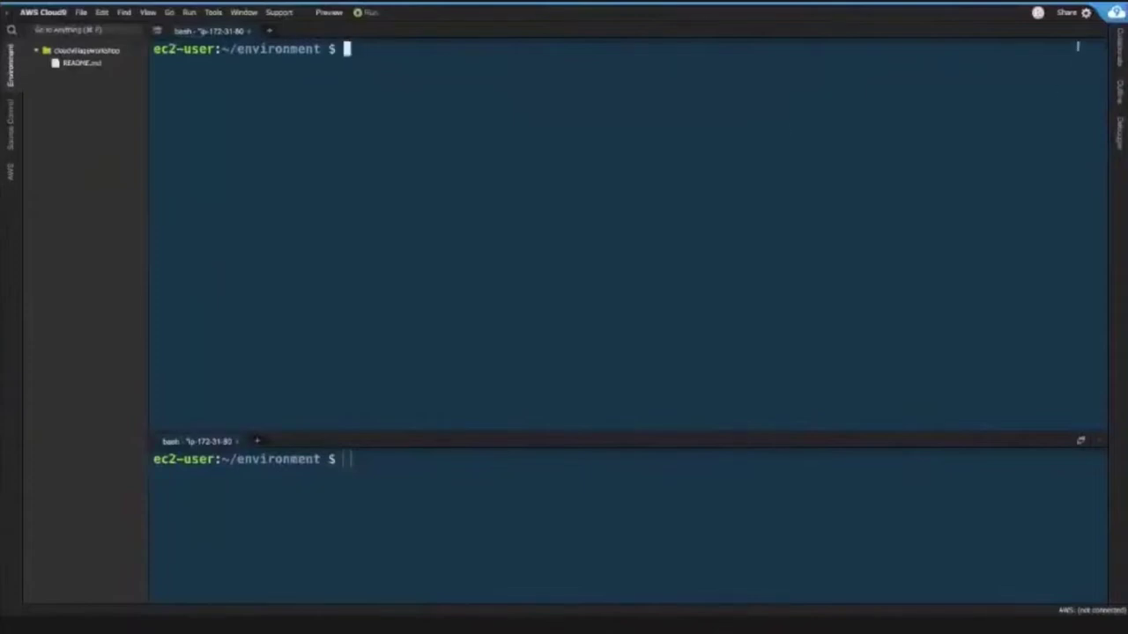
click(1068, 12)
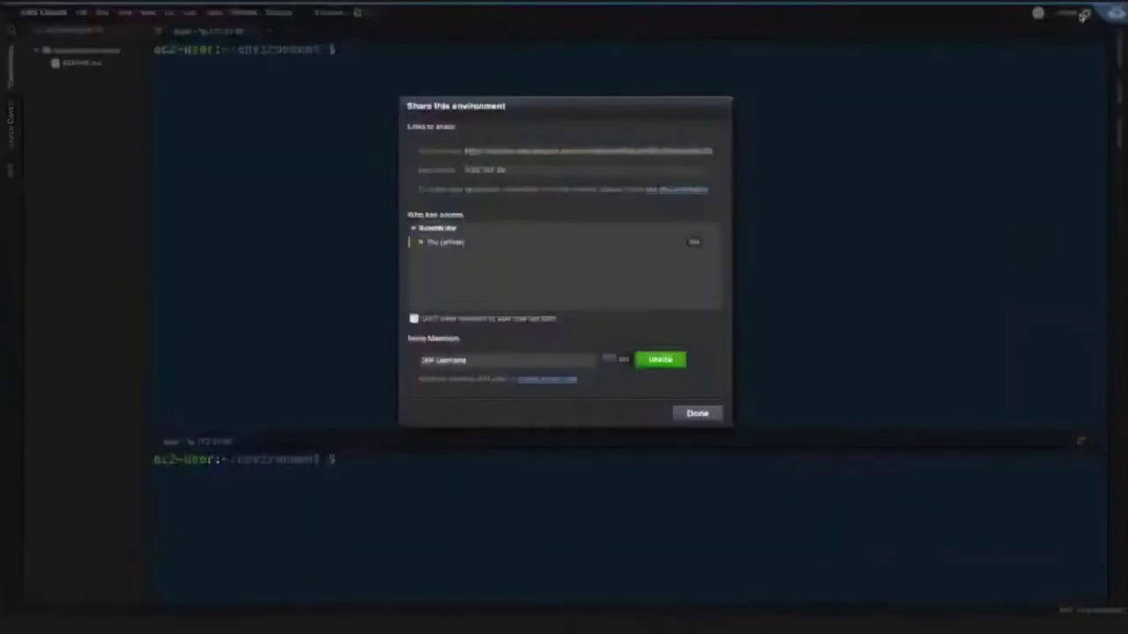
click(832, 116)
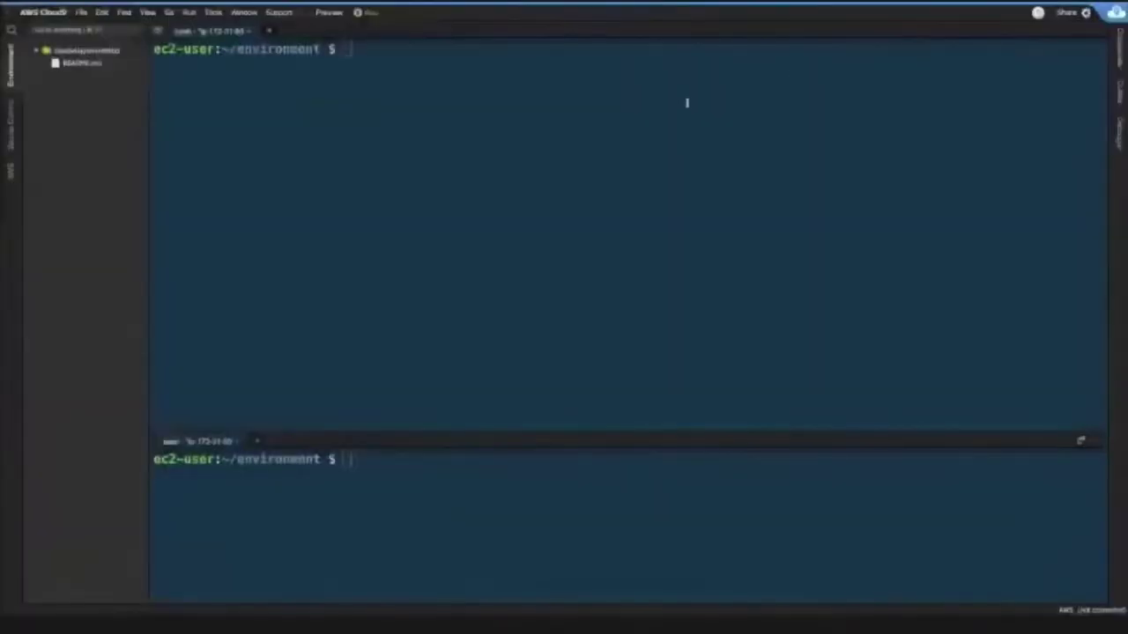
click(1087, 14)
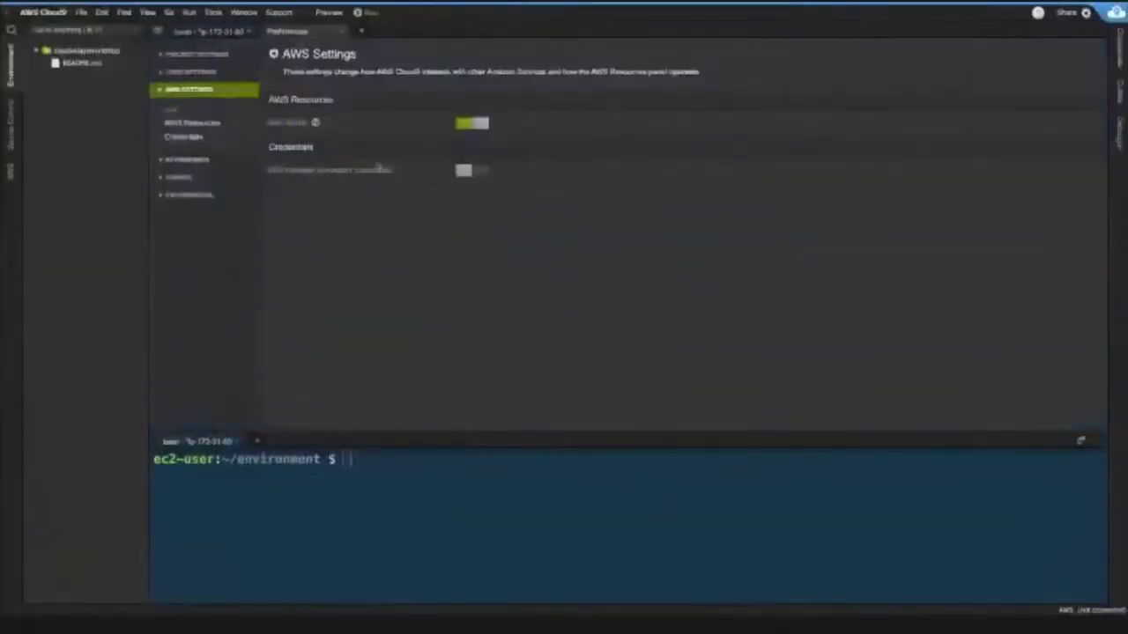
click(197, 31)
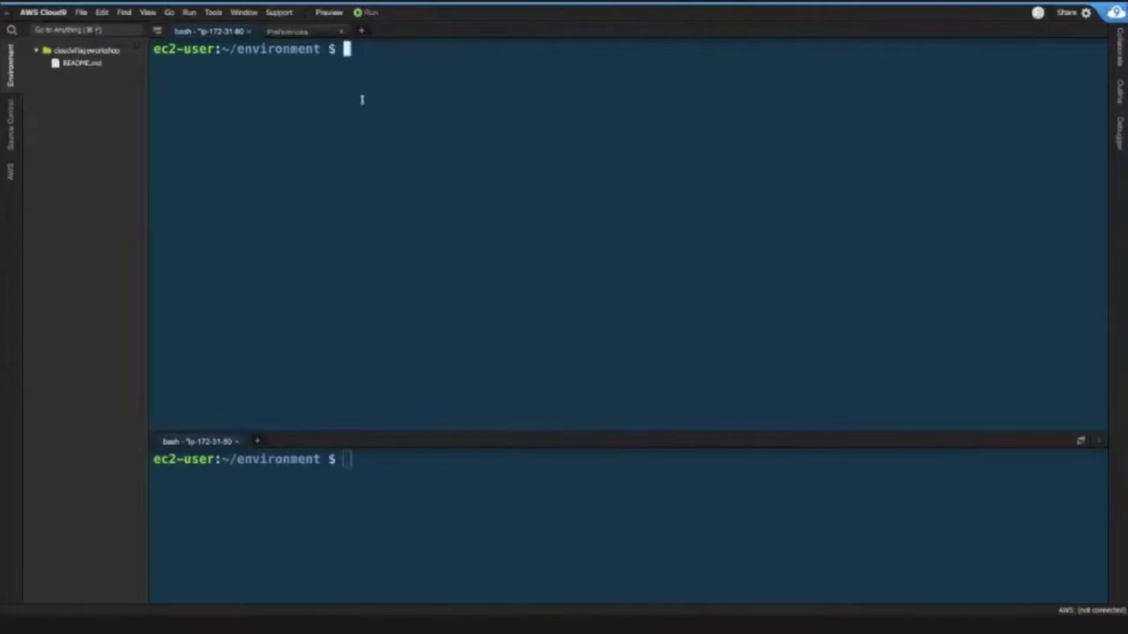
- Git clone the k8ssec101workshop repository, open cluster_objects.yaml, and select eks-cluster.yaml
text(git clone)
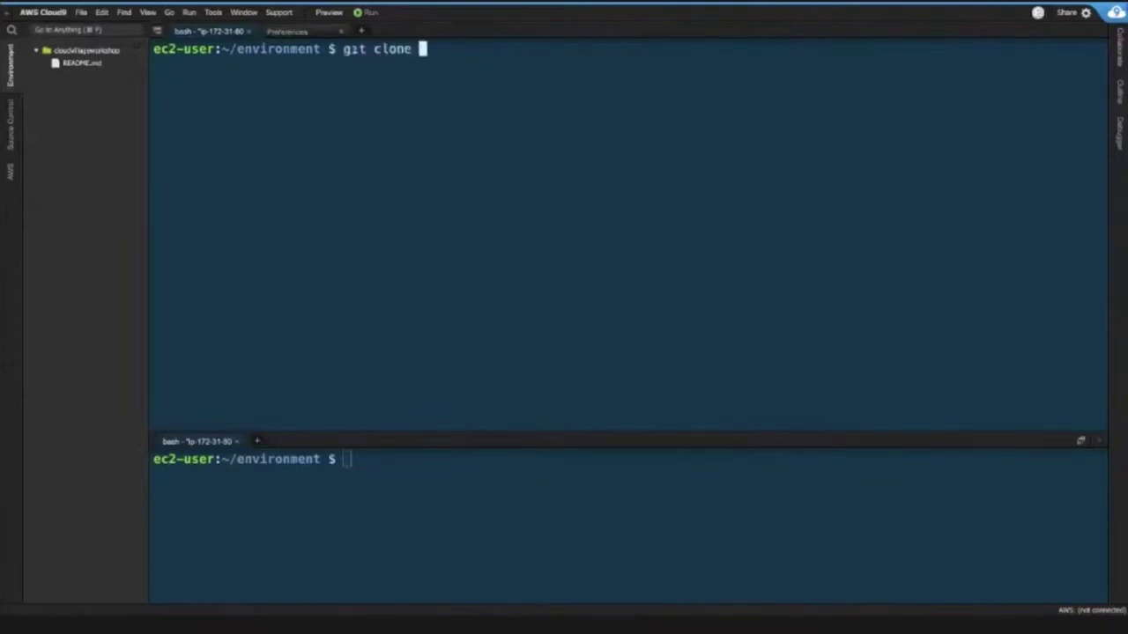
text(https://github.com/magnologan/k8ssec101workshop)
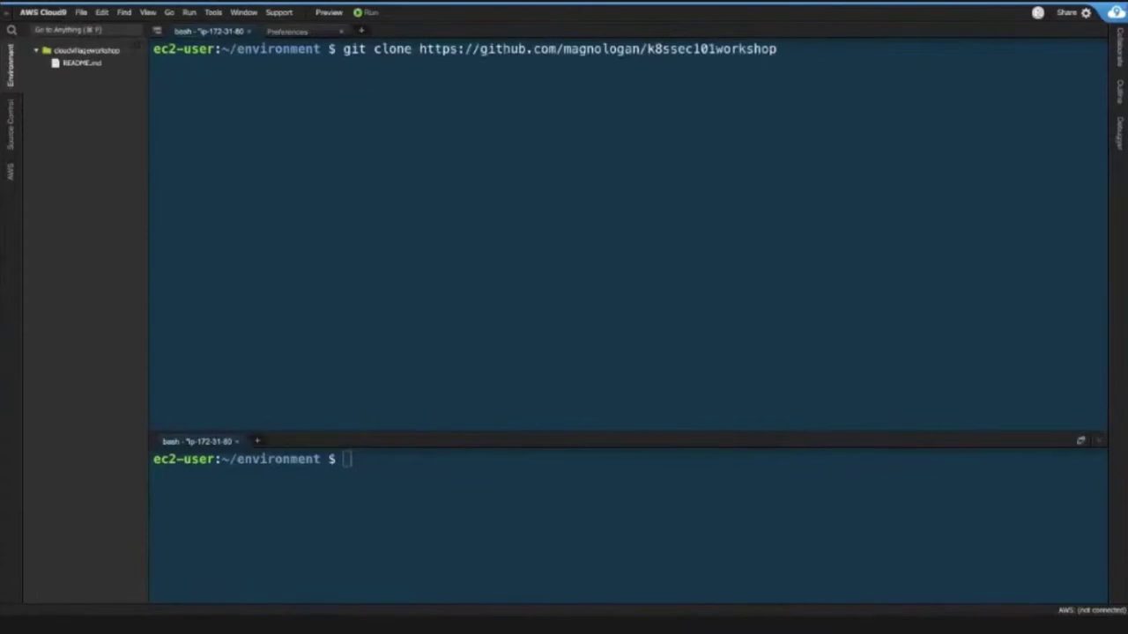
key(Return)
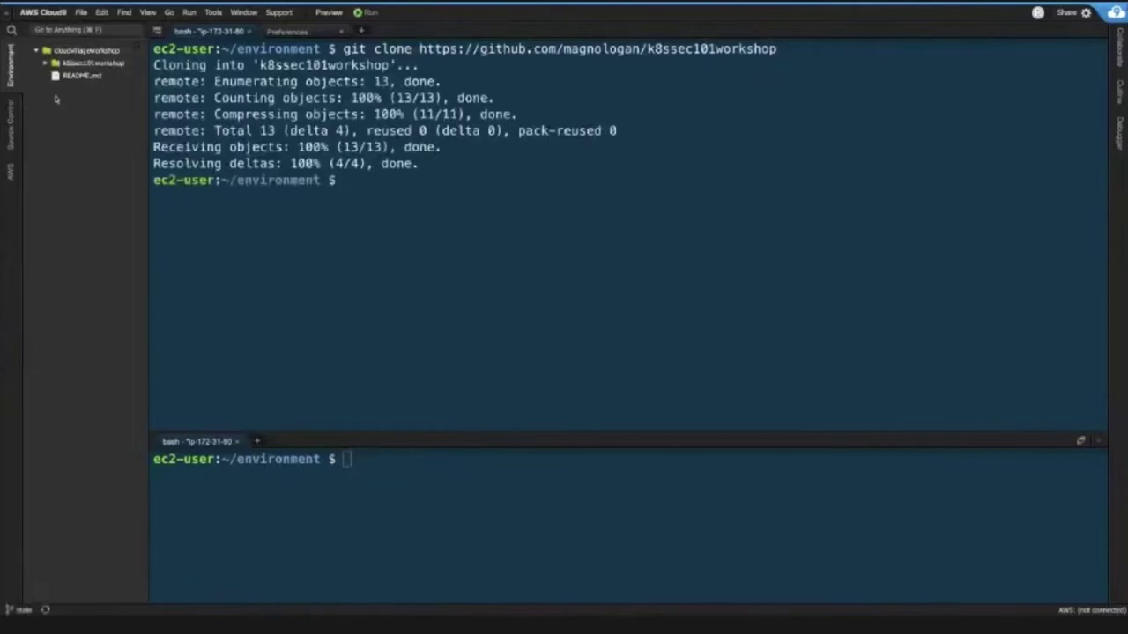
click(55, 63)
double_click(99, 76)
click(84, 89)
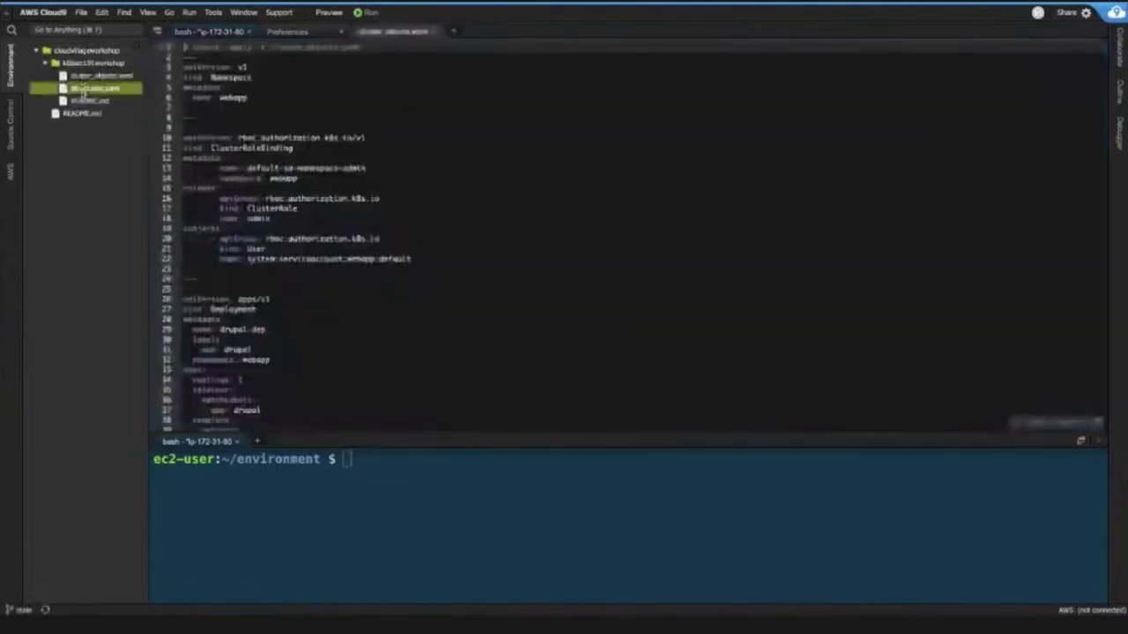
double_click(85, 90)
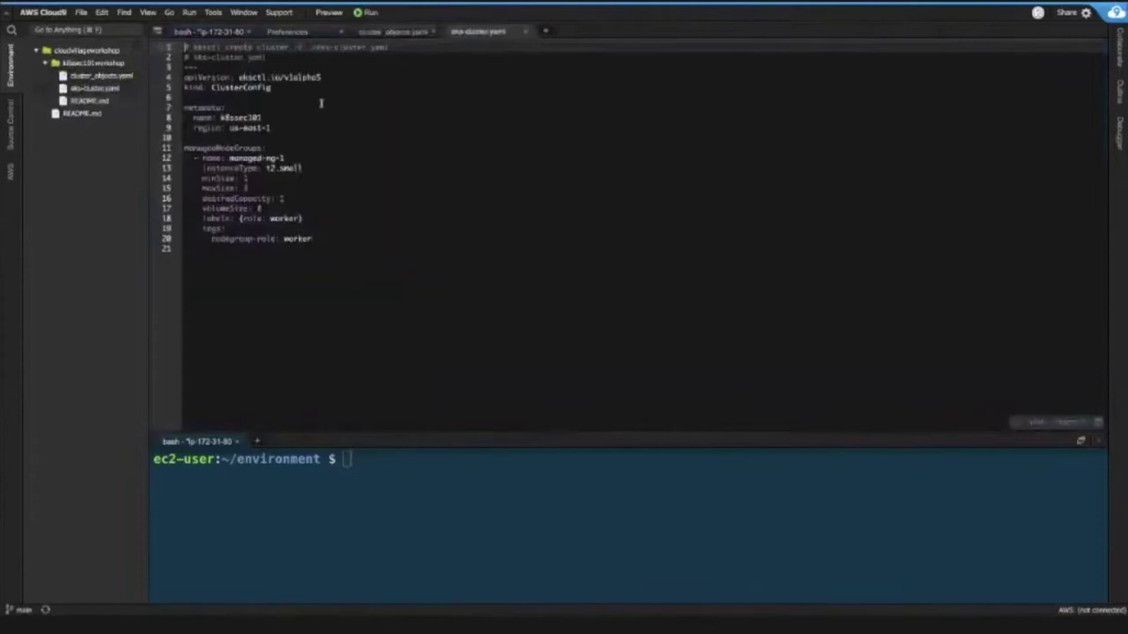
key(ctrl+equal)
key(ctrl+equal)
key(ctrl+equal)
key(ctrl+equal)
key(ctrl+equal)
key(ctrl+equal)
key(ctrl+equal)
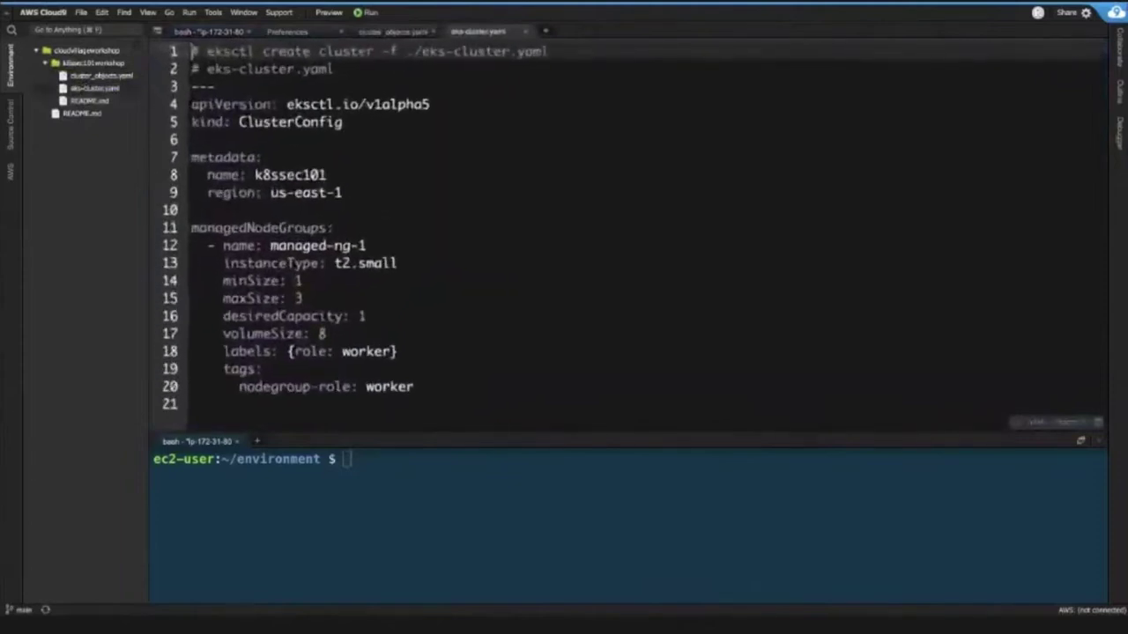
click(237, 441)
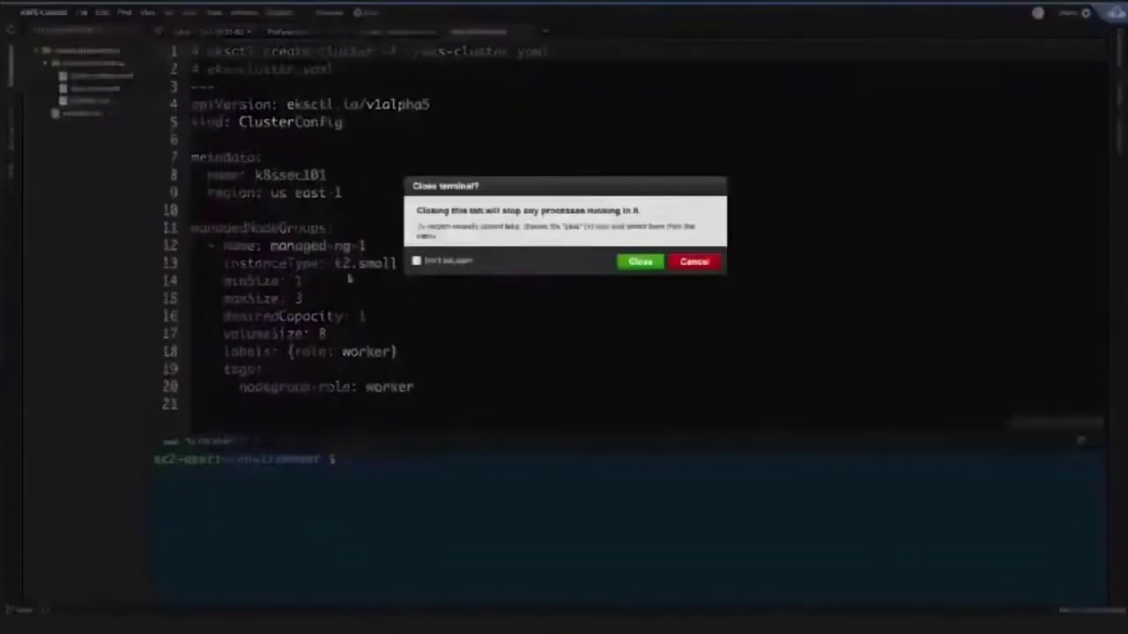
click(645, 262)
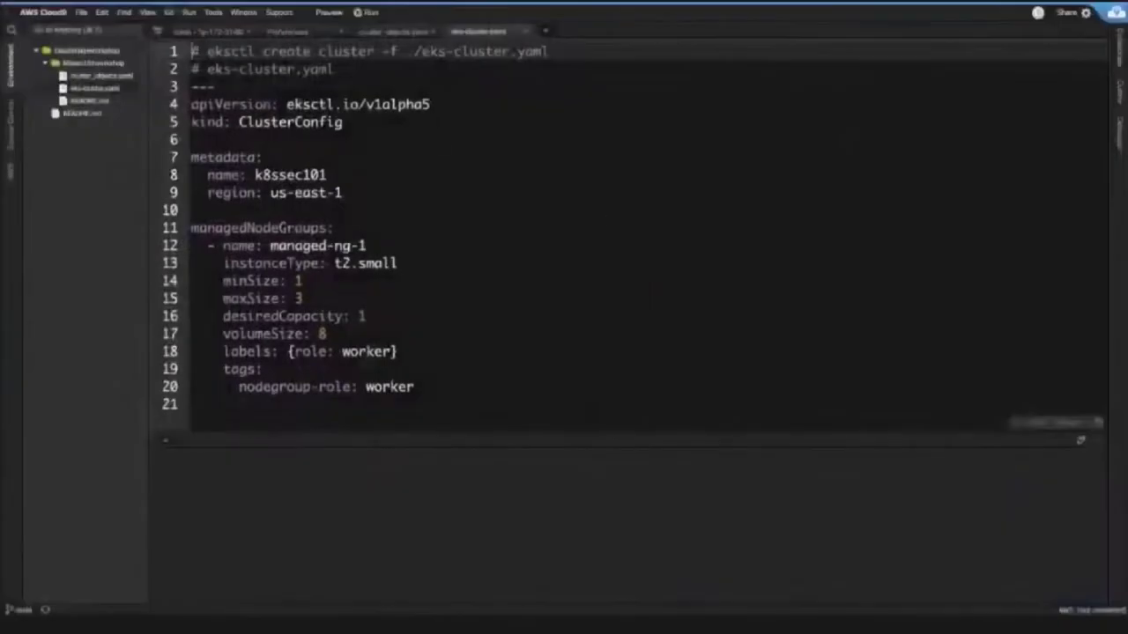
click(1100, 445)
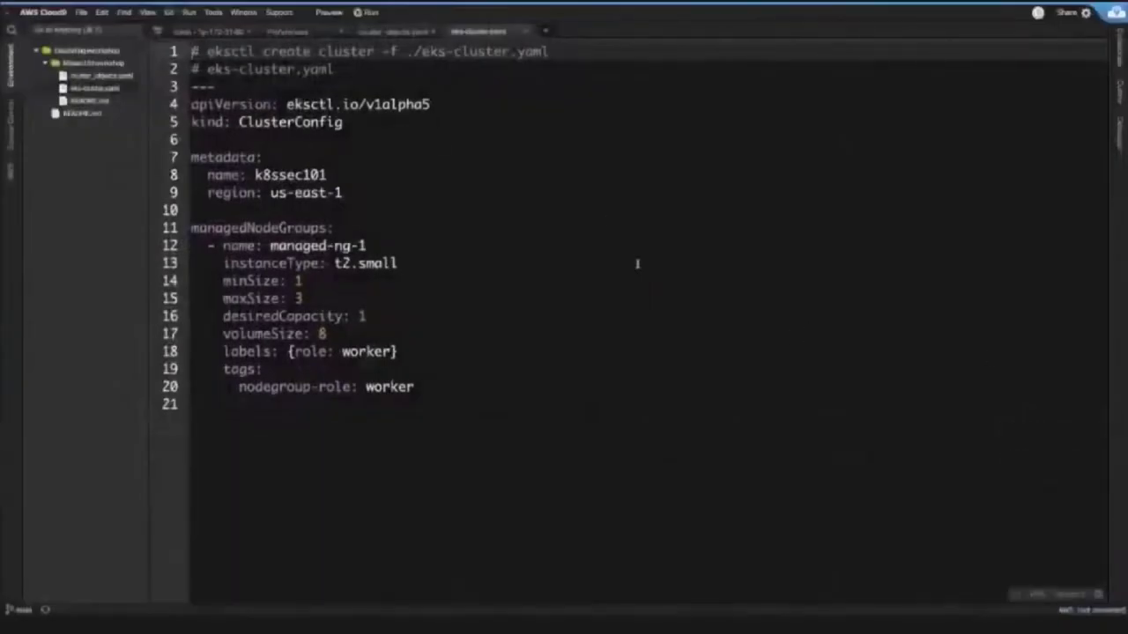
click(370, 35)
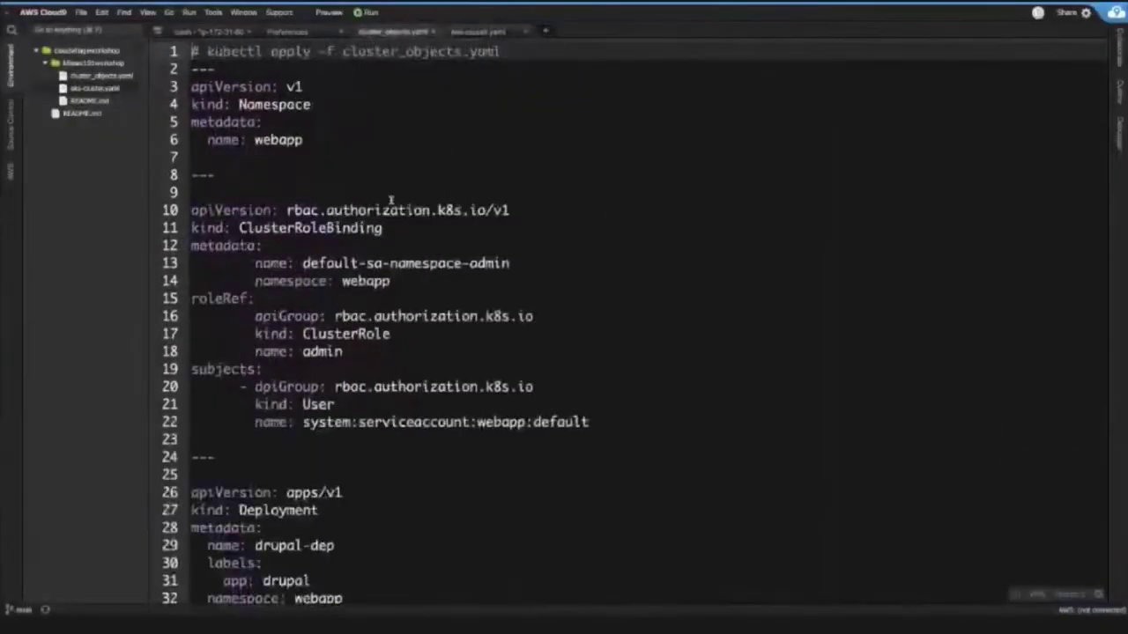
click(493, 33)
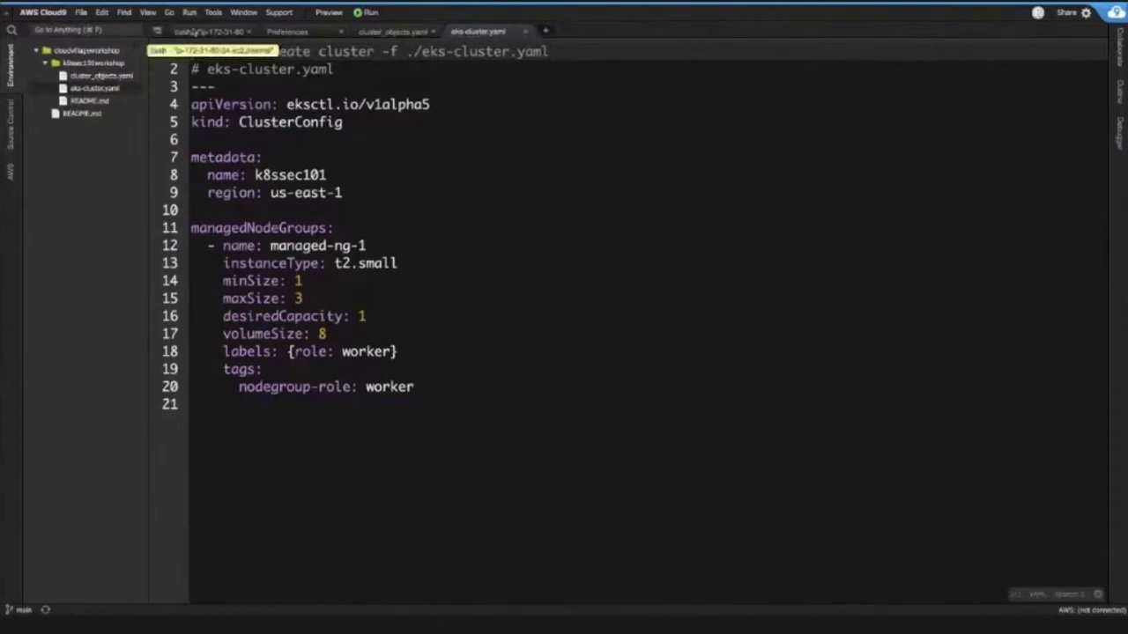
- In the bash terminal, run kubectl and see that it returns 'command not found'
click(194, 32)
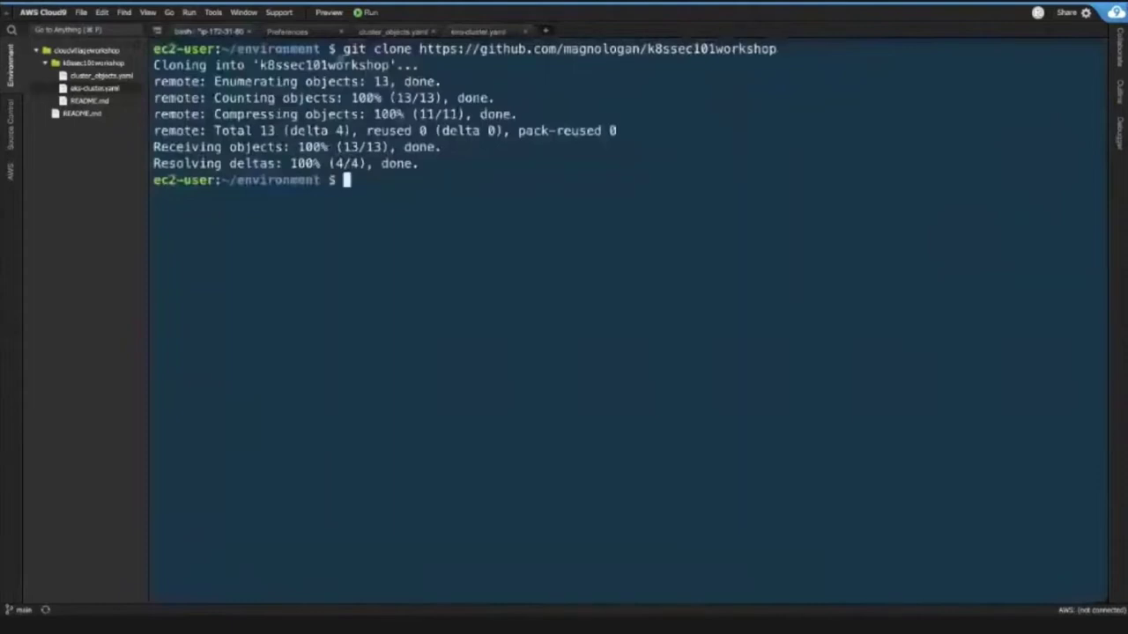
drag(343, 49, 777, 49)
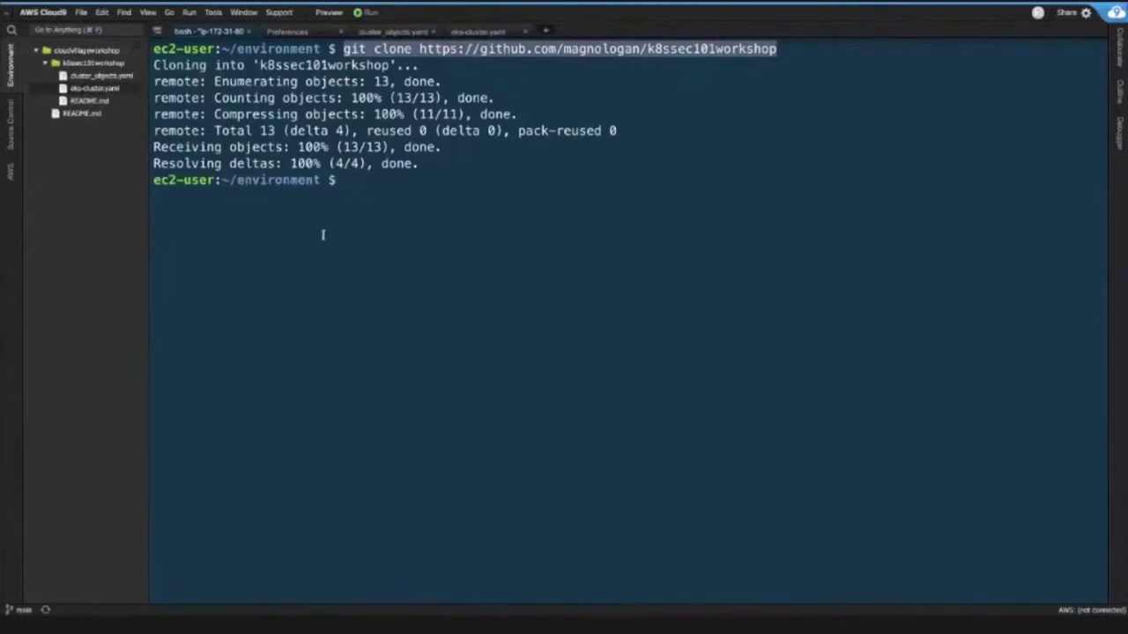
text(kubectl)
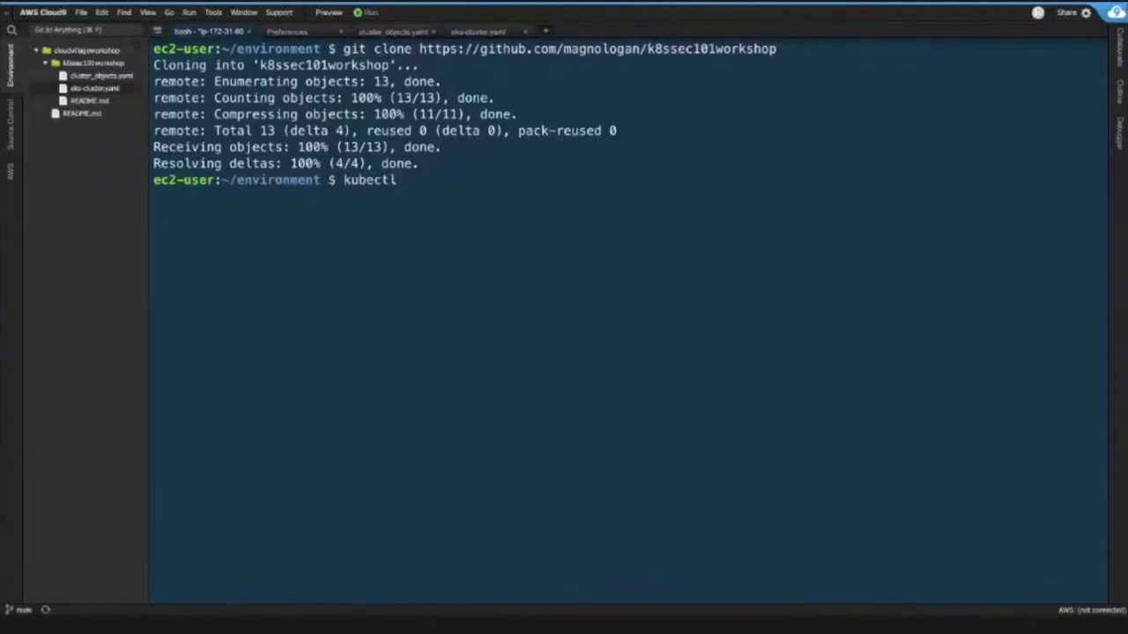
key(Return)
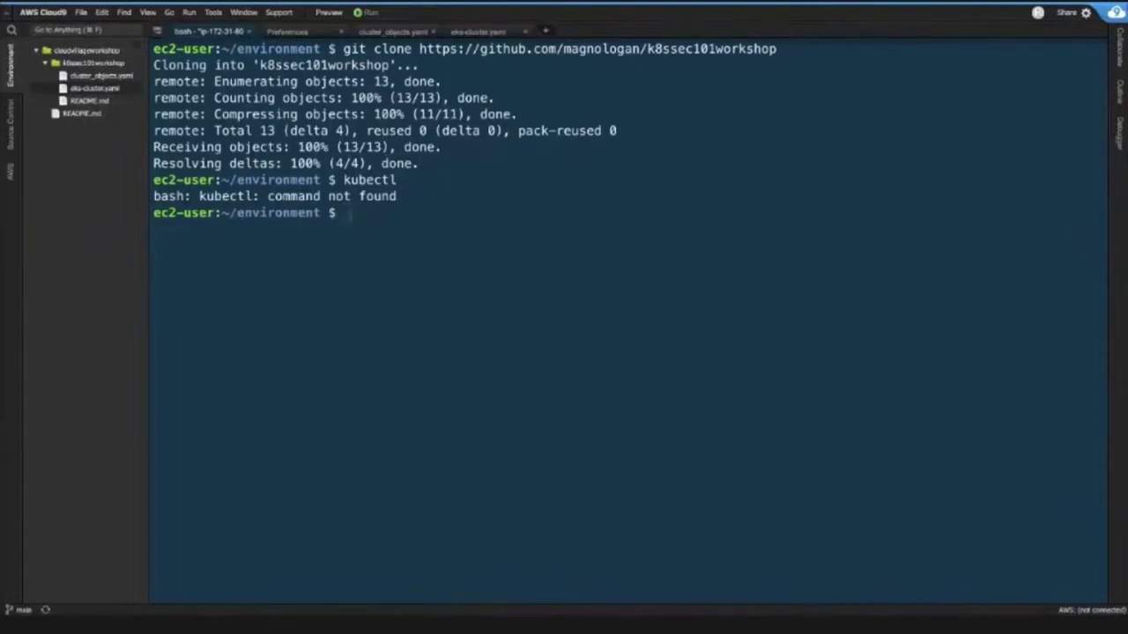
- Download kubectl 1.14.6 into /usr/local/bin with sudo curl and try running it
text(sudo curl --silent --location -o /usr/local/bin/kubectl https://amazon-eks.s3-us-west-2.amazonaws.com/1.14.6/2019-08-22/bin/linux/amd64/kubectl)
key(Return)
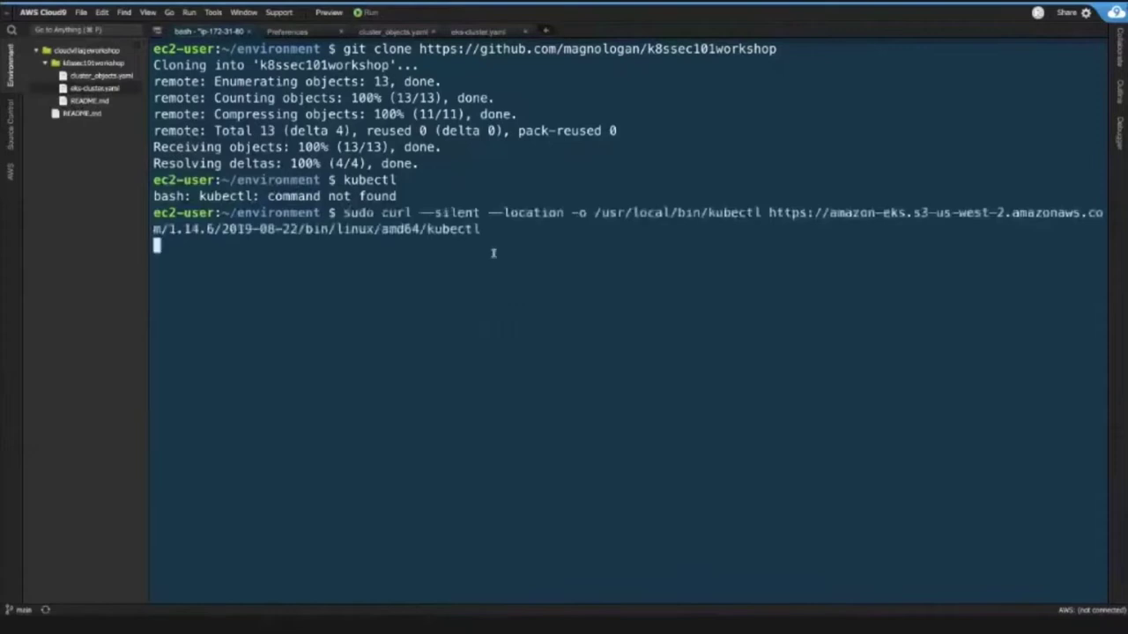
drag(493, 230, 155, 229)
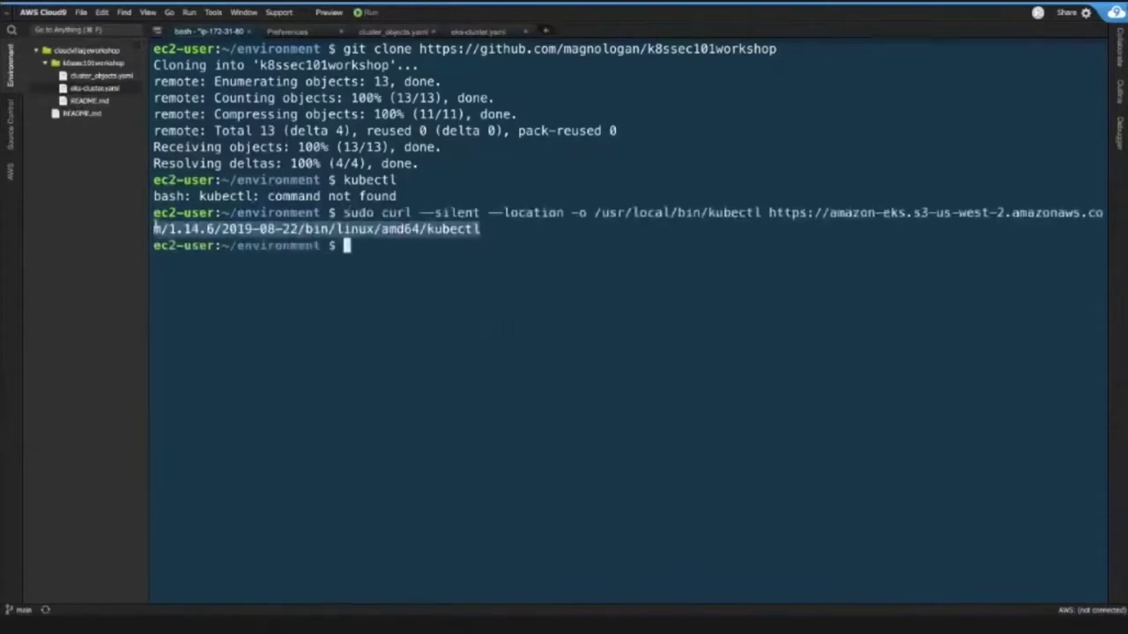
click(503, 227)
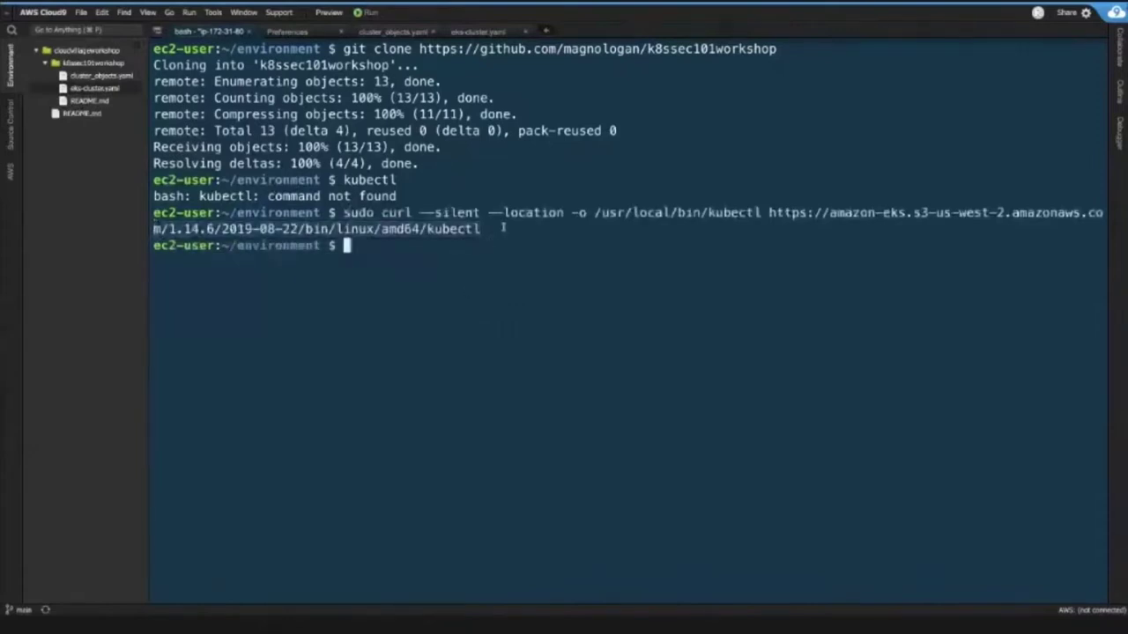
text(sudo curl --silent --location -o /usr/local/bin/kubectl https://amazon-eks.s3-us-west-2.amazonaws.com/1.14.6/2019-08-22/bin/linux/amd64/kubectl)
key(Return)
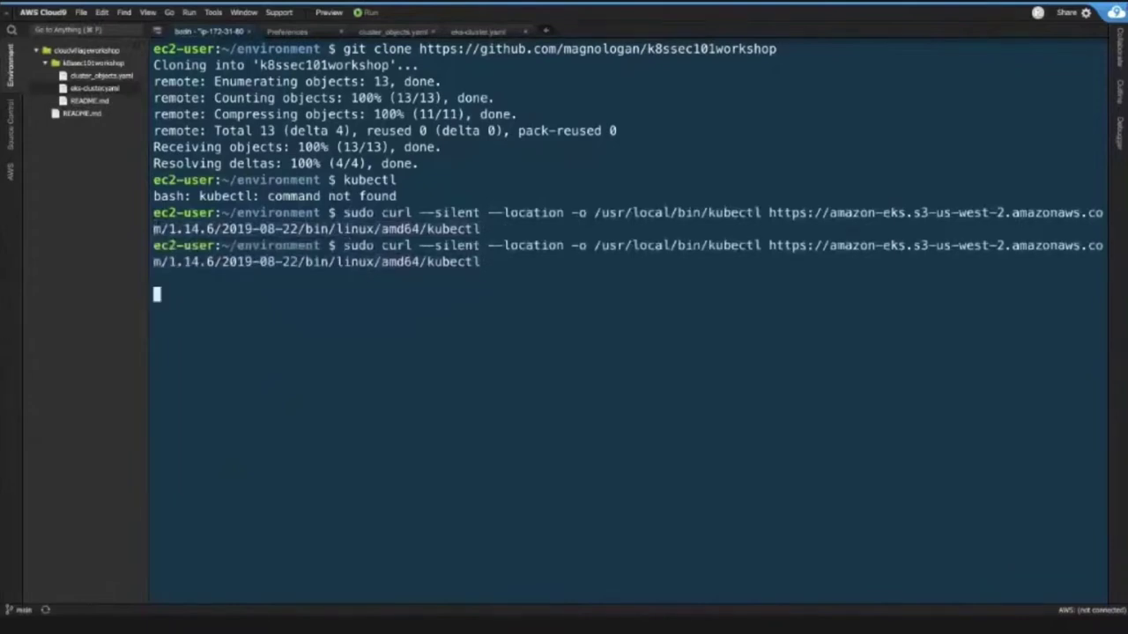
text(kubectl)
key(Return)
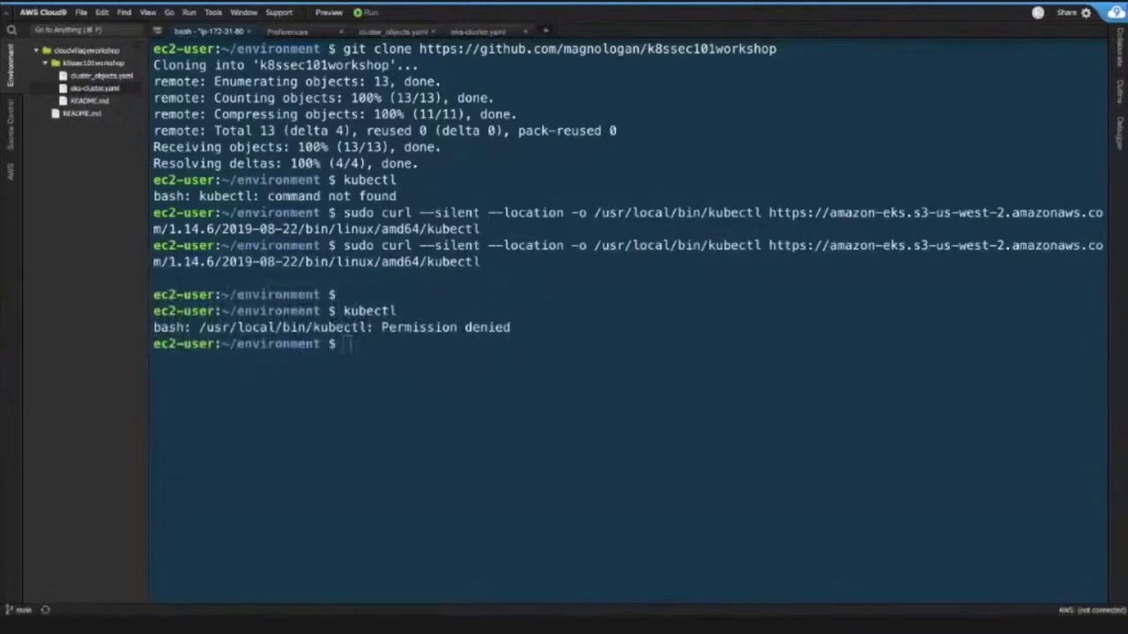
- Make /usr/local/bin/kubectl executable with chmod +x and run kubectl to review its help
text(sudo chmod +x /usr/local/bin/kubectl)
key(Return)
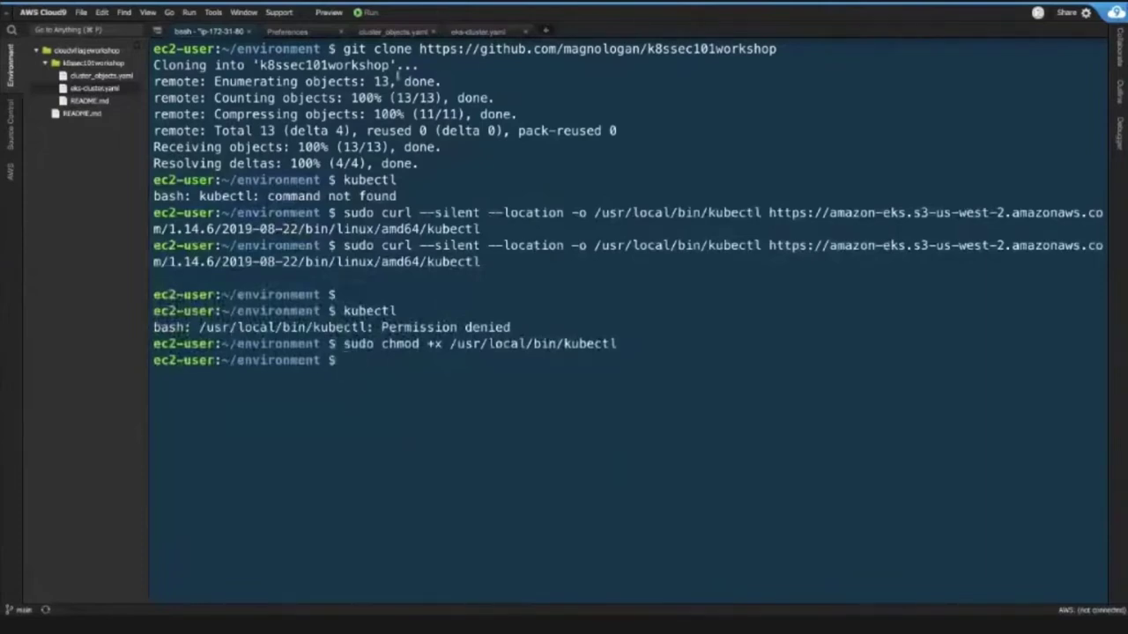
key(Up)
key(Up)
key(Return)
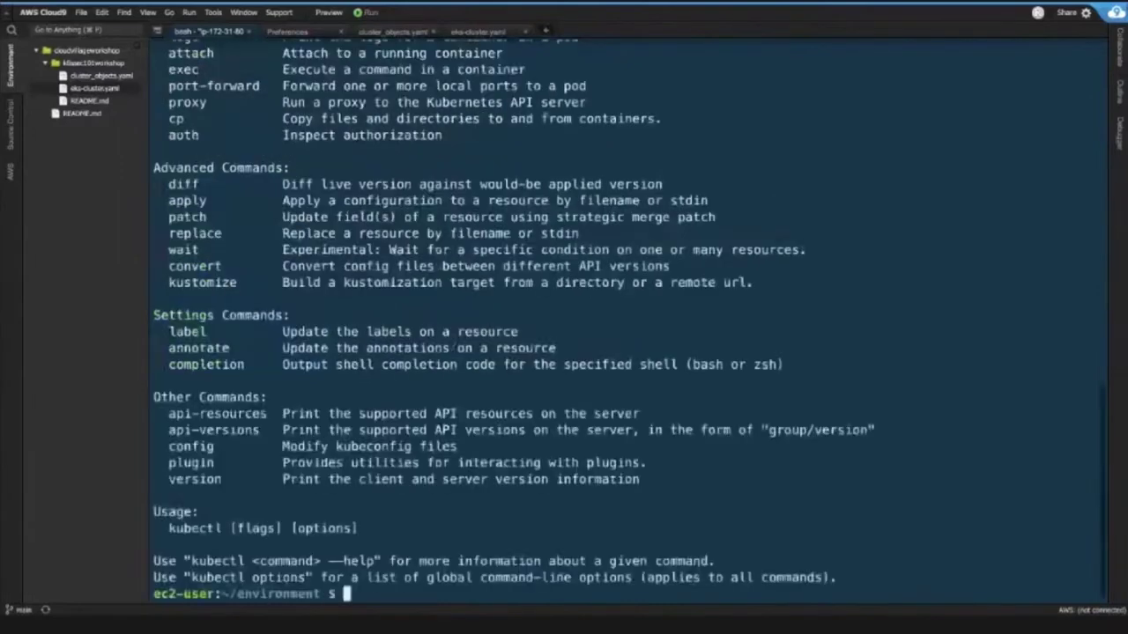
scroll(625, 317, up, 7)
scroll(627, 321, up, 6)
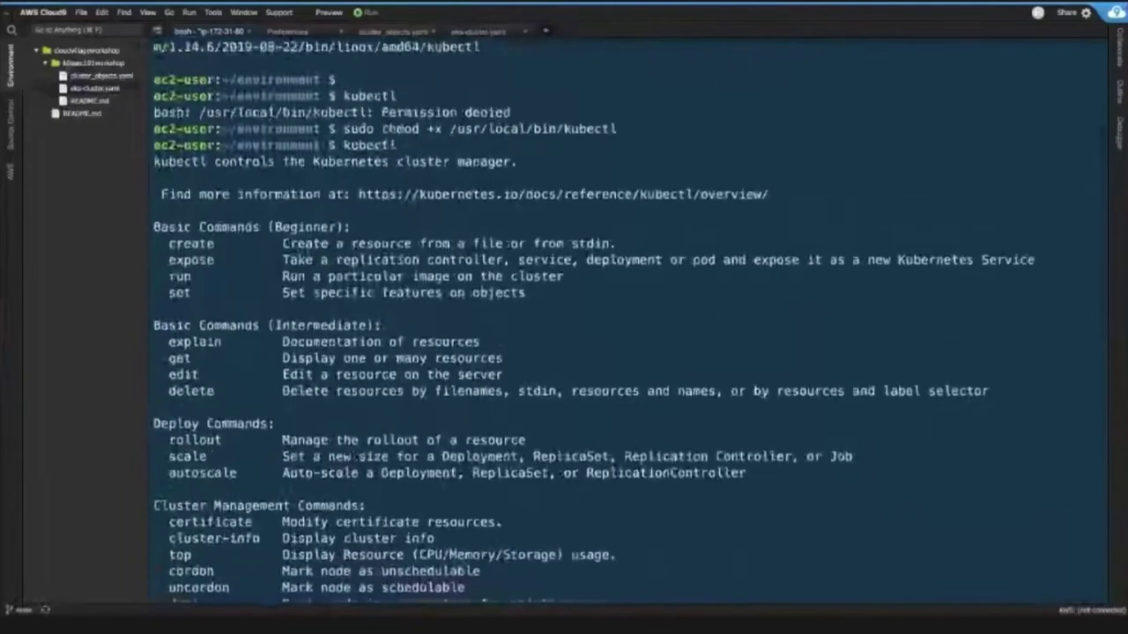
double_click(371, 146)
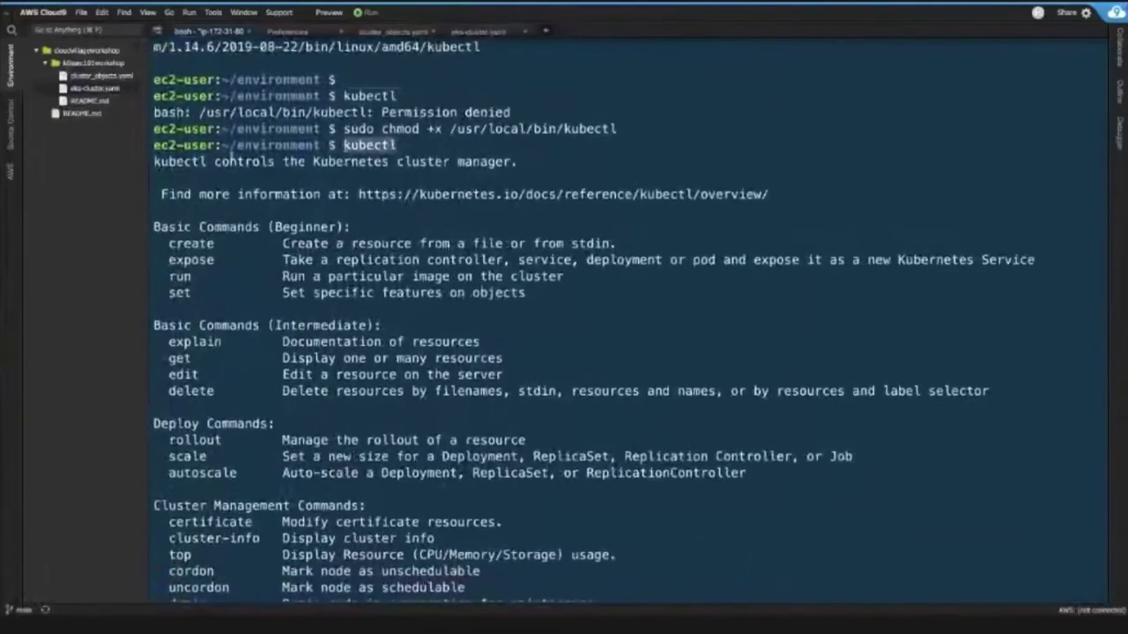
triple_click(438, 161)
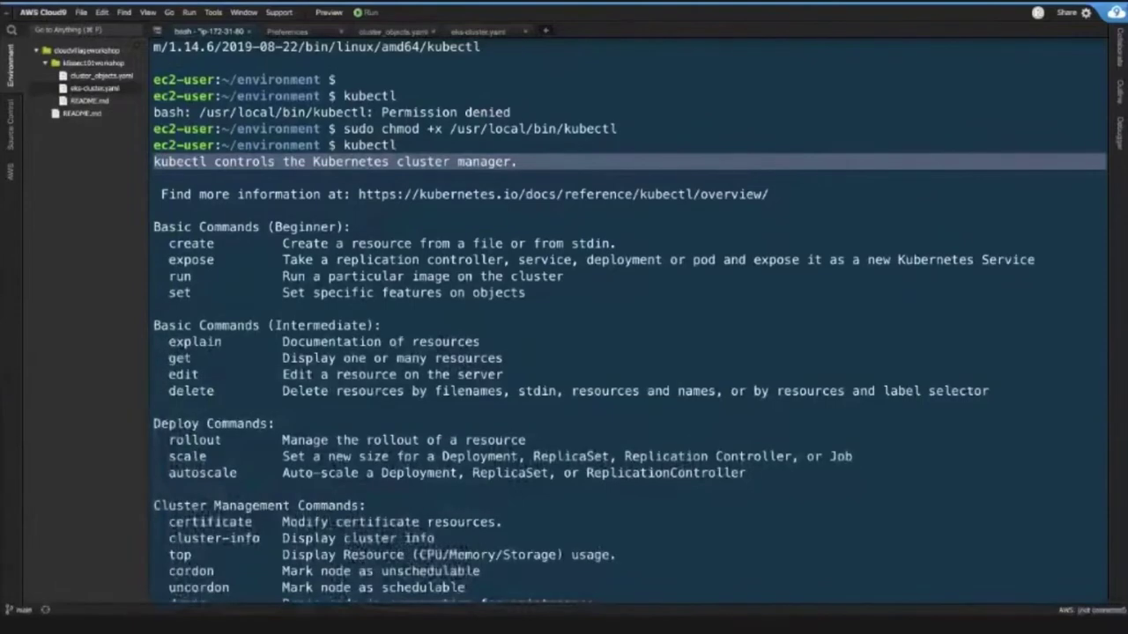
scroll(273, 204, down, 5)
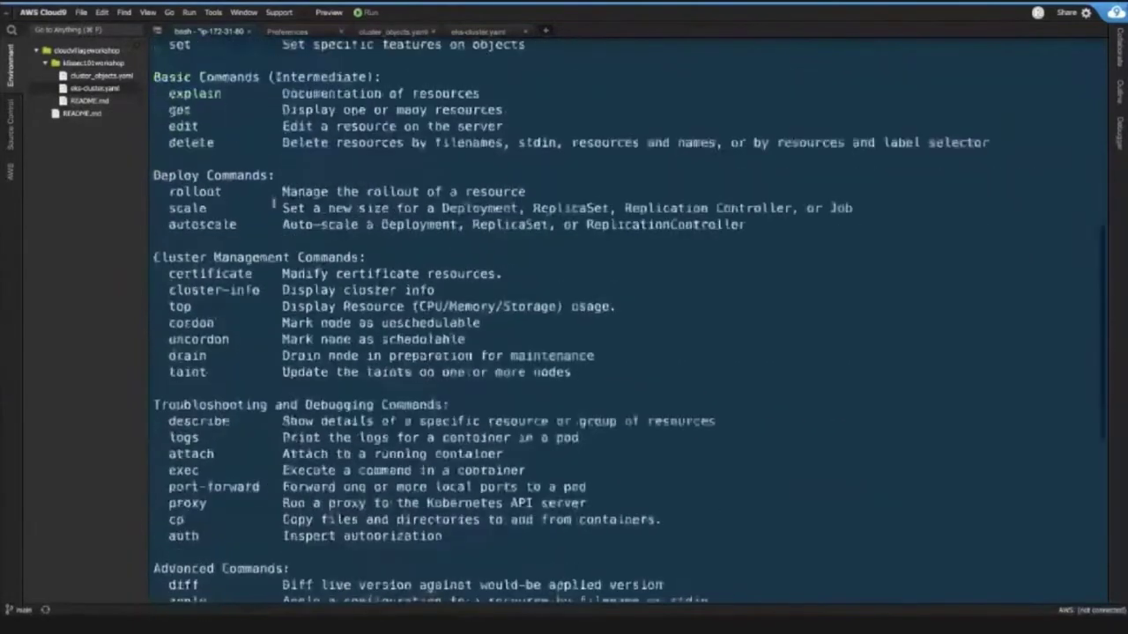
scroll(273, 205, down, 10)
- Install jq, gettext and bash-completion with yum, then append and source kubectl's bash completion
text(sudo yum -y install jq gettext bash-completion)
key(Return)
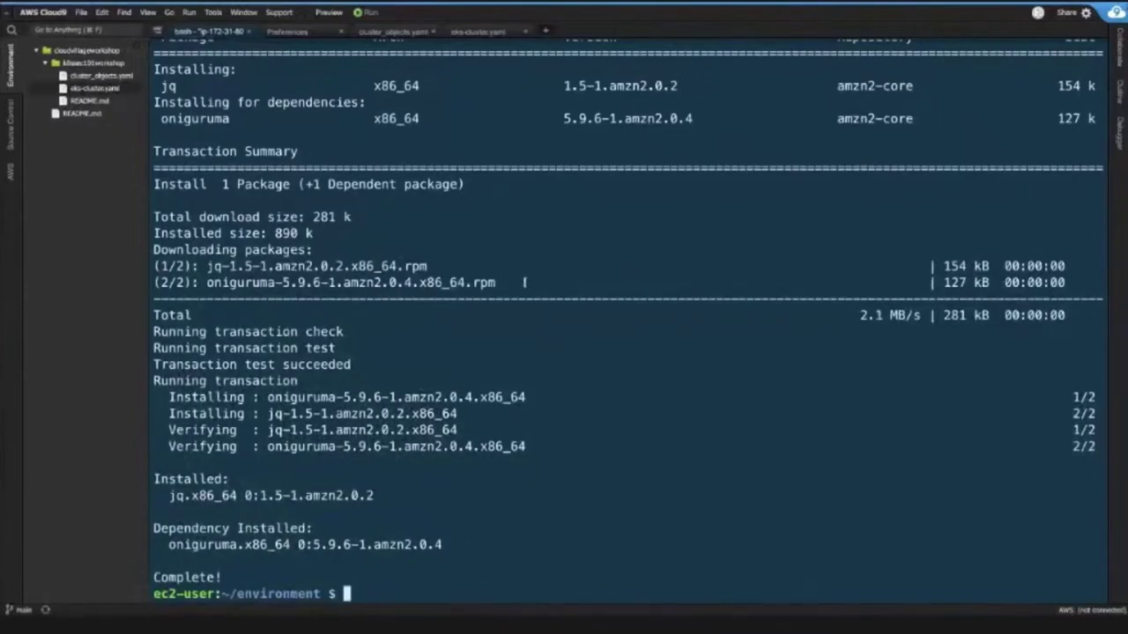
text(kubectl completion bash >>  ~/.bash_completion)
key(Return)
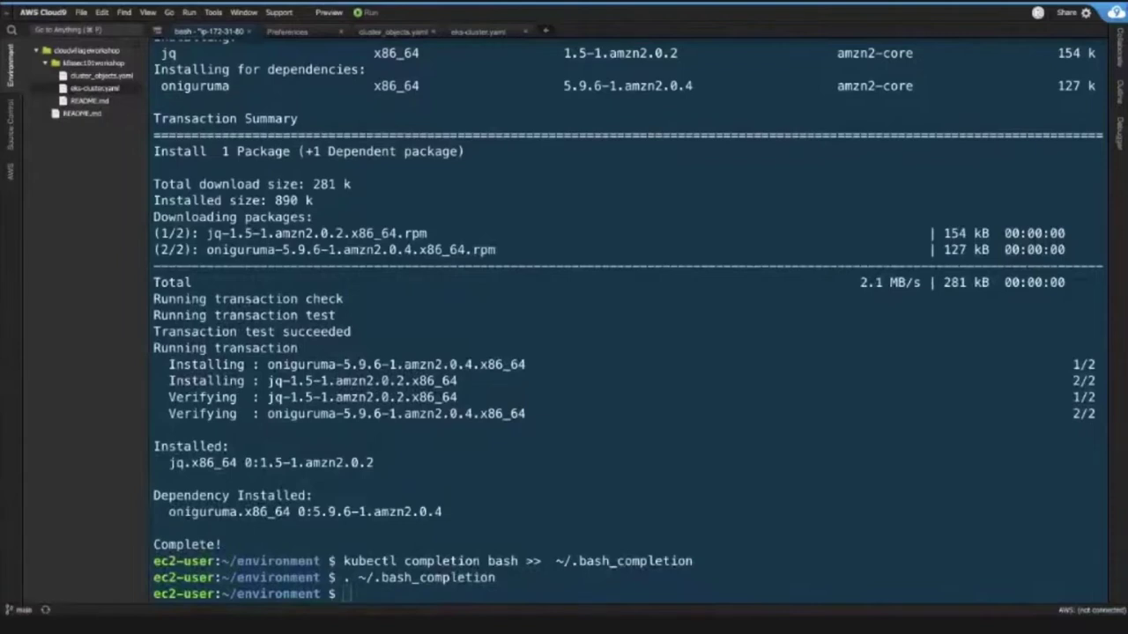
- Run clear to leave an empty ~/environment prompt
text(clear)
key(Return)
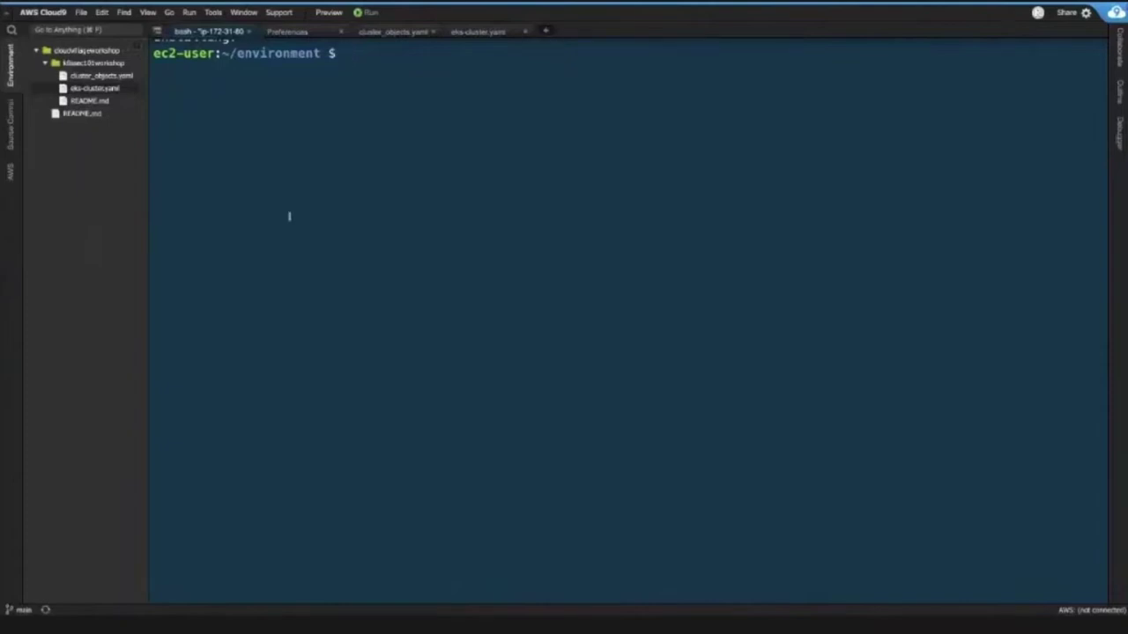
- Download and extract eksctl into /tmp, then move it into /usr/local/bin
text(curl --silent --location "https://github.com/weaveworks/eksctl/releases/download/latest_release/eksctl_$(uname -s)_amd64.tar.gz" | tar xz -C /tmp)
key(Return)
key(Return)
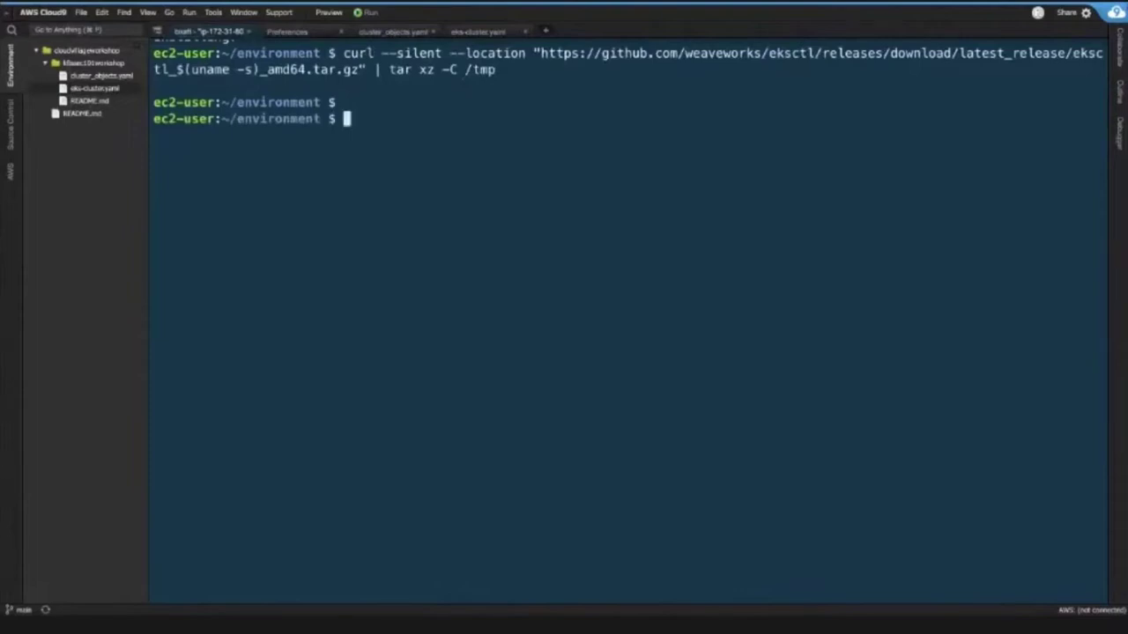
text(sudo mv -v /tmp/eksctl /usr/local/bin)
key(Return)
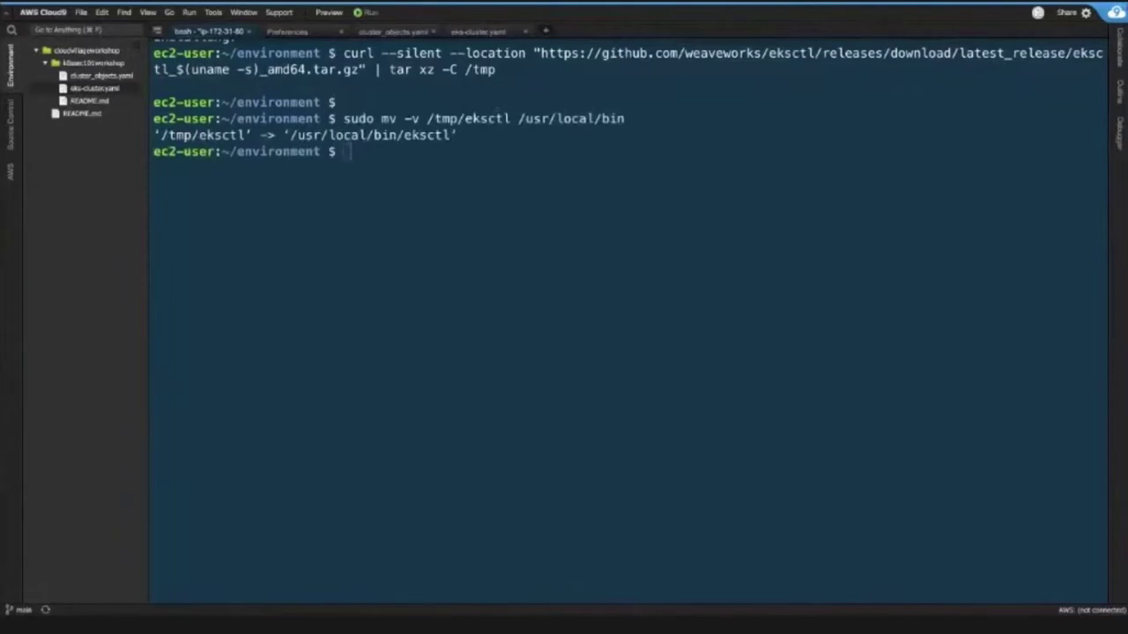
- Add eksctl completion to ~/.bash_completion, source it, and run eksctl to list its commands
text(eksctl completion bash >> ~/.bash_completion)
key(Return)
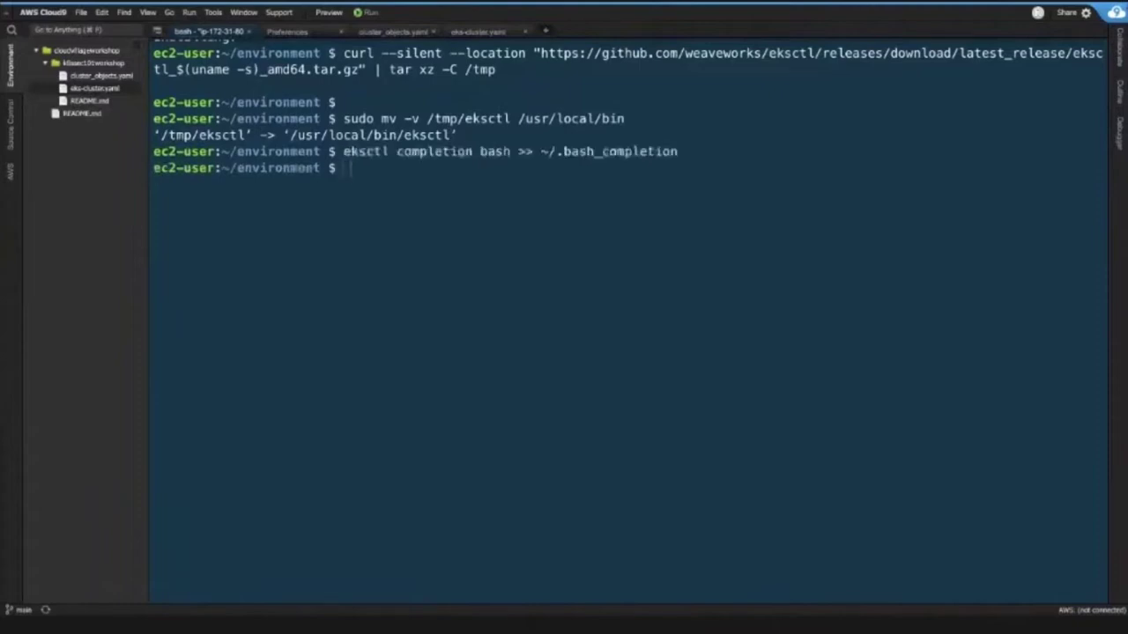
text(. ~/.bash_completion)
key(Return)
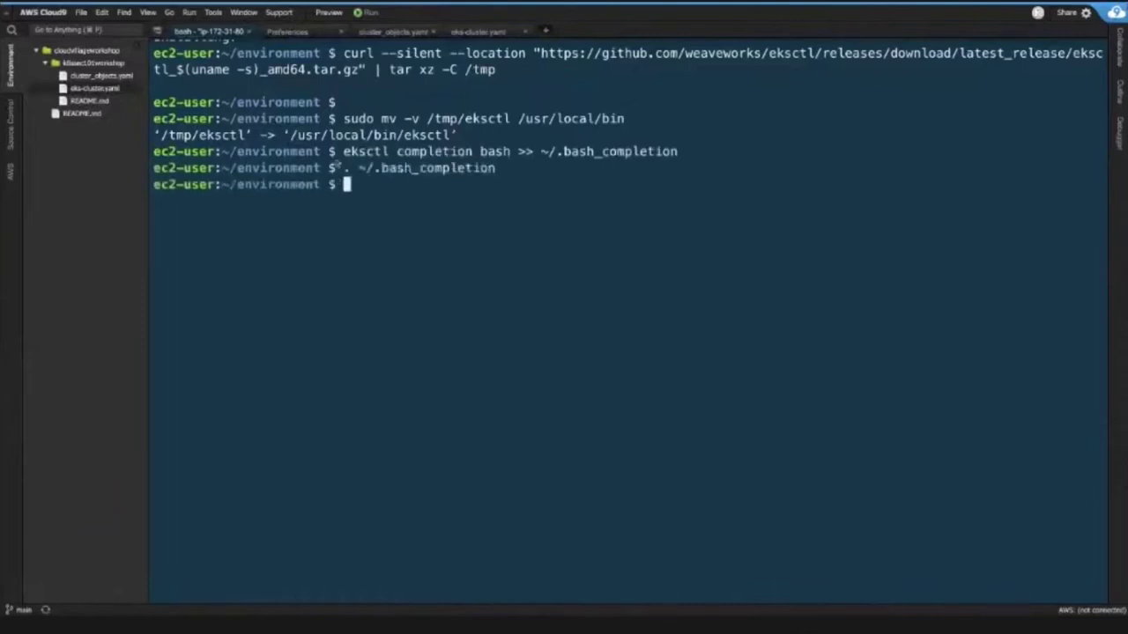
text(eks)
key(Tab)
key(Return)
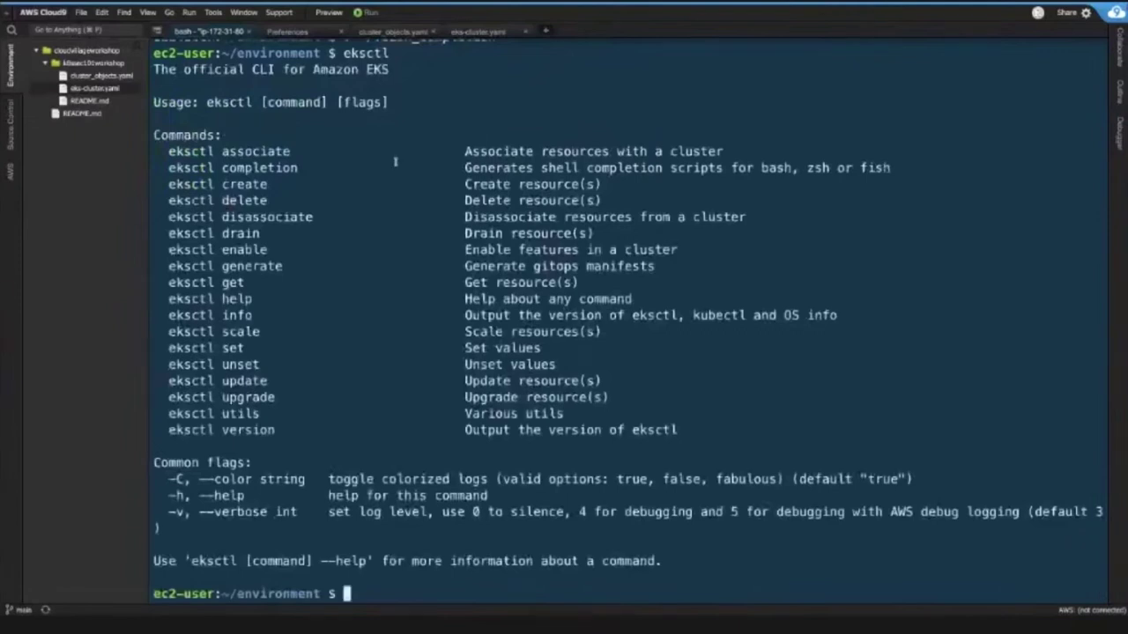
- Run kubectl and then eksctl to print each tool's help output
text(kubectl)
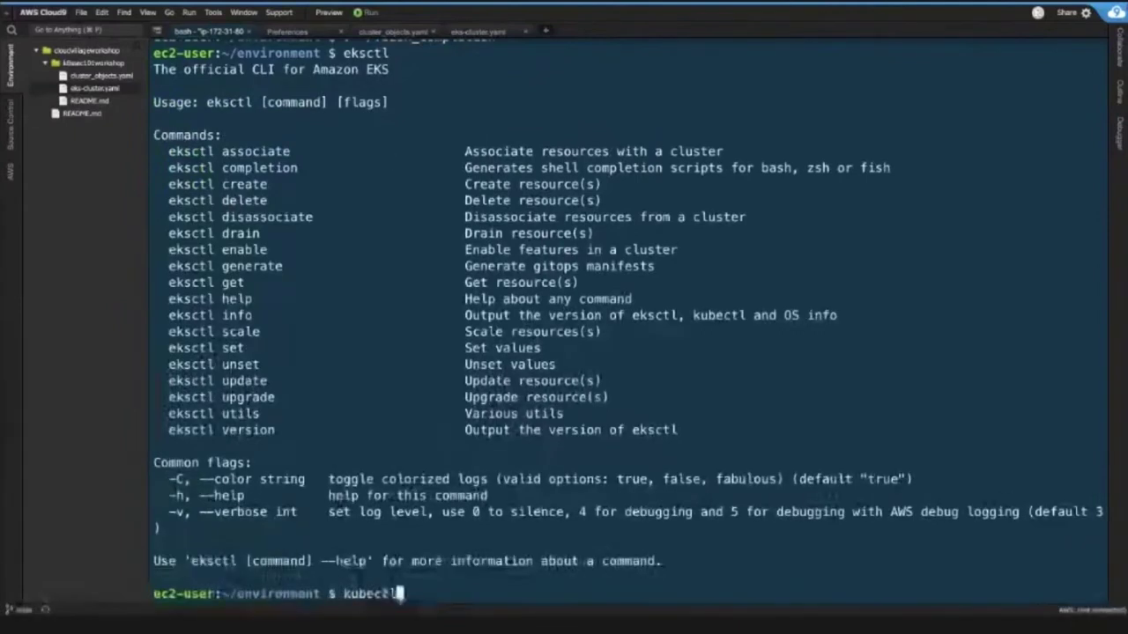
key(Return)
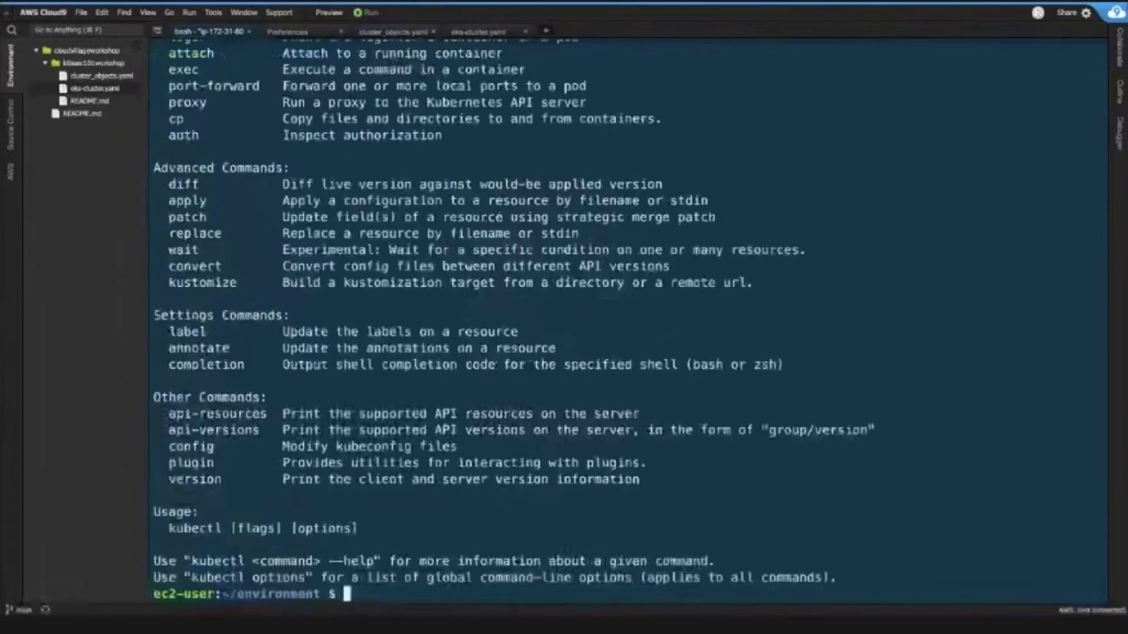
text(eksctl)
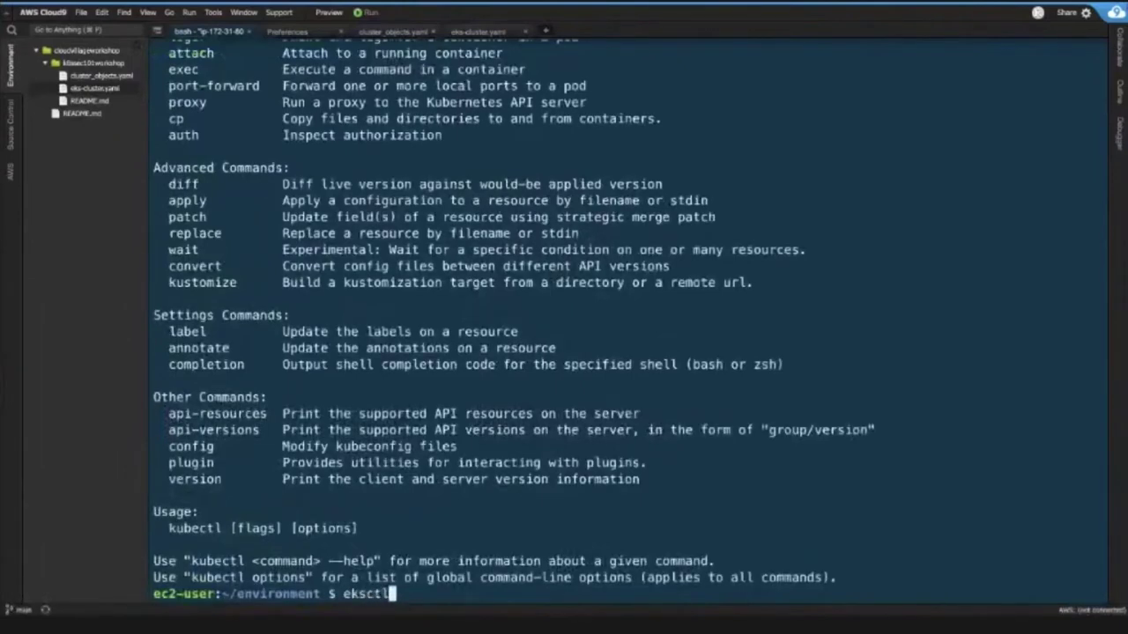
key(Return)
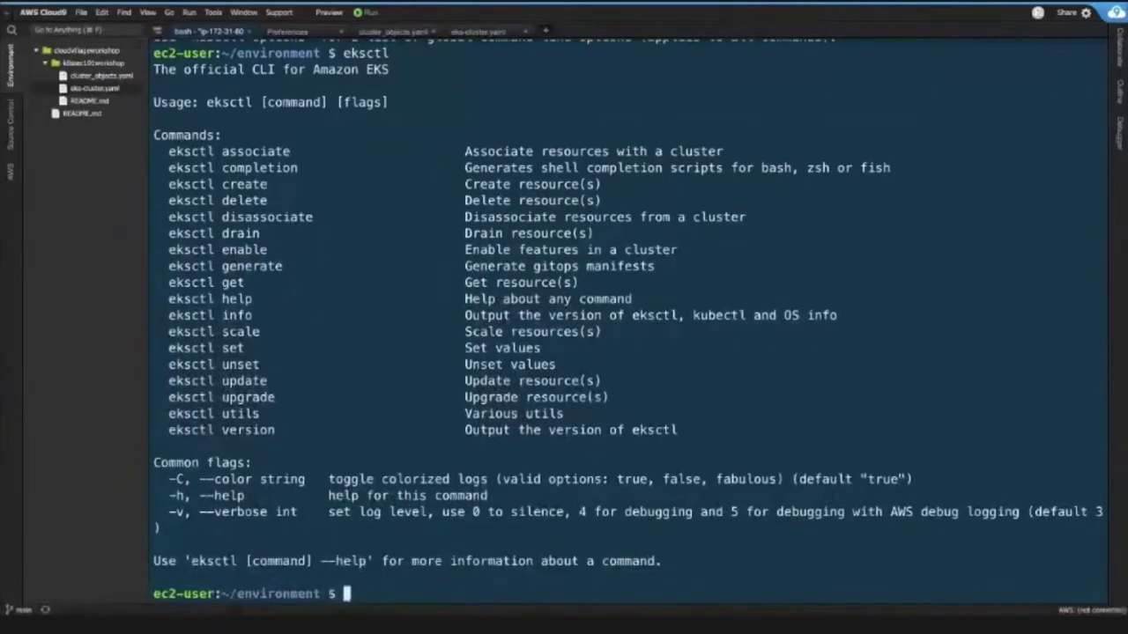
- Run clear in the terminal and close the Preferences tab
text(clear)
key(Return)
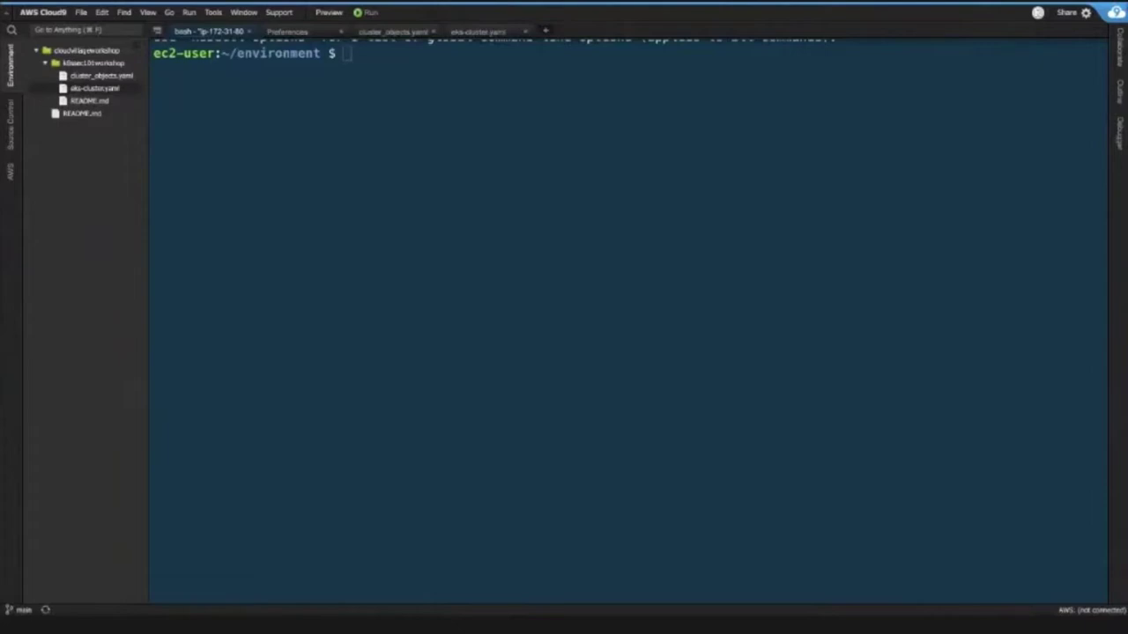
click(372, 77)
click(295, 31)
click(341, 31)
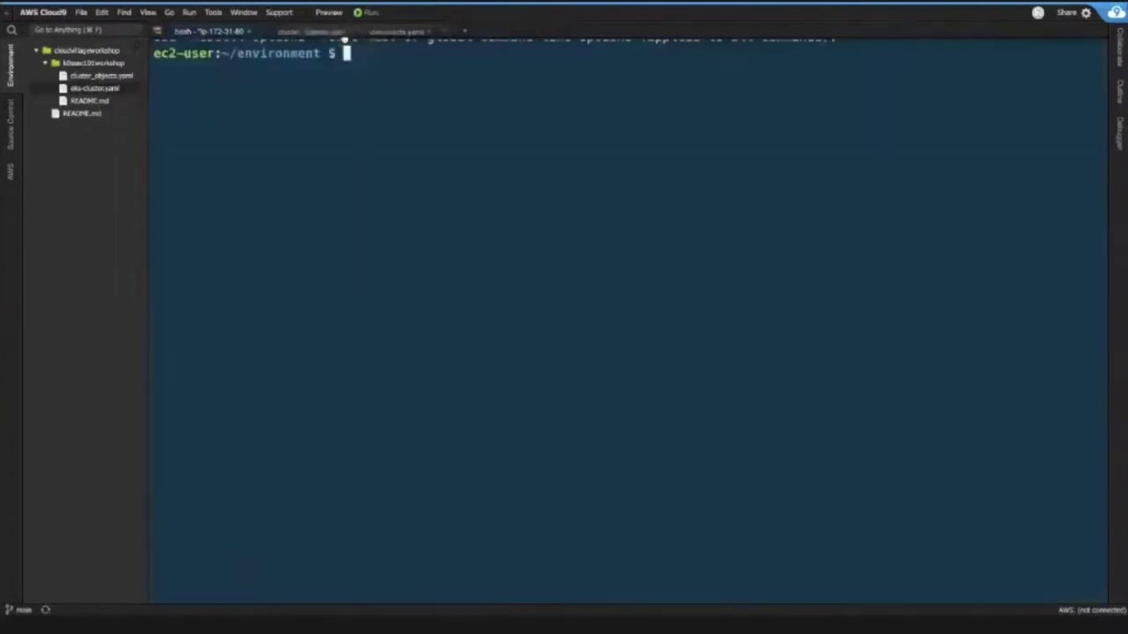
click(322, 34)
- Review eks-cluster.yaml, highlighting the '# eksctl create cluster -f ./eks-cluster.yaml' comment and apiVersion line
click(386, 31)
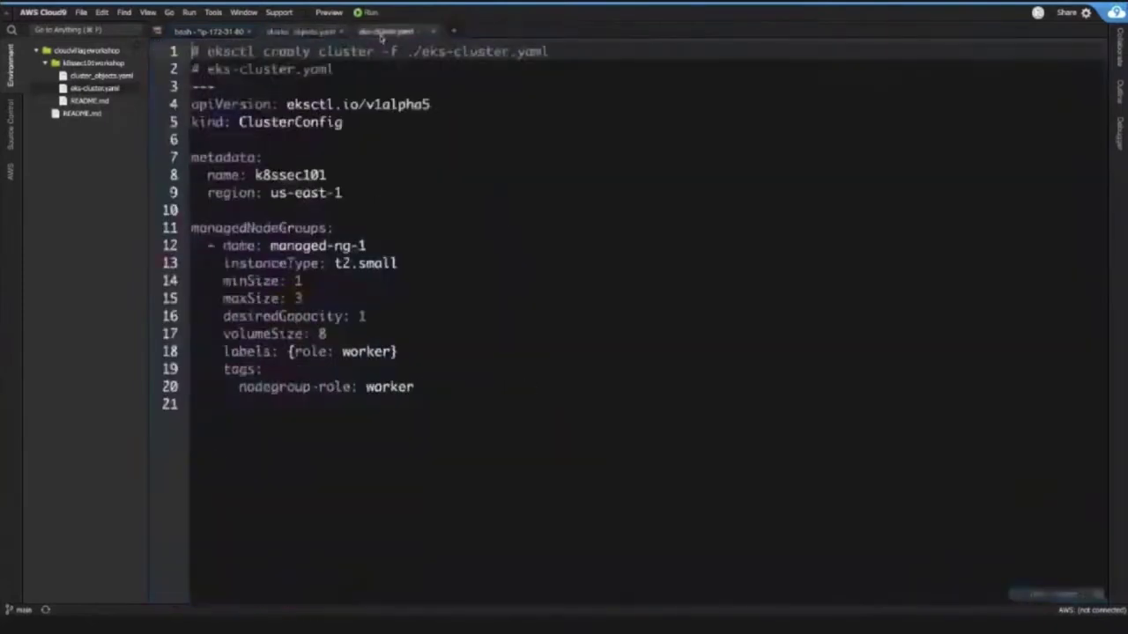
scroll(365, 176, down, 1)
scroll(366, 176, up, 1)
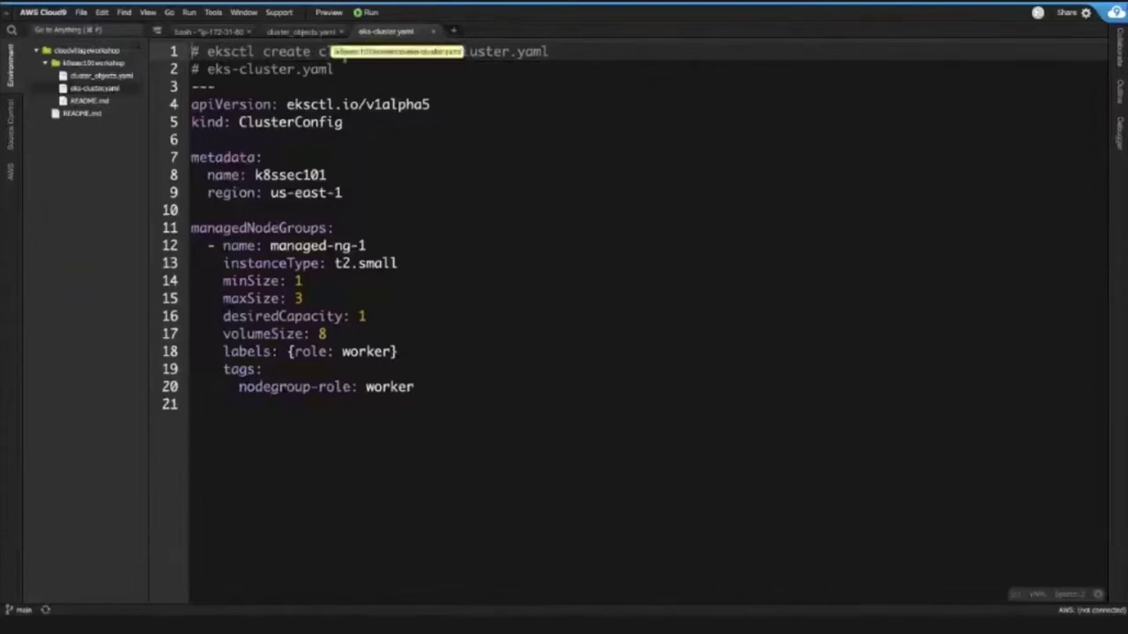
key(End)
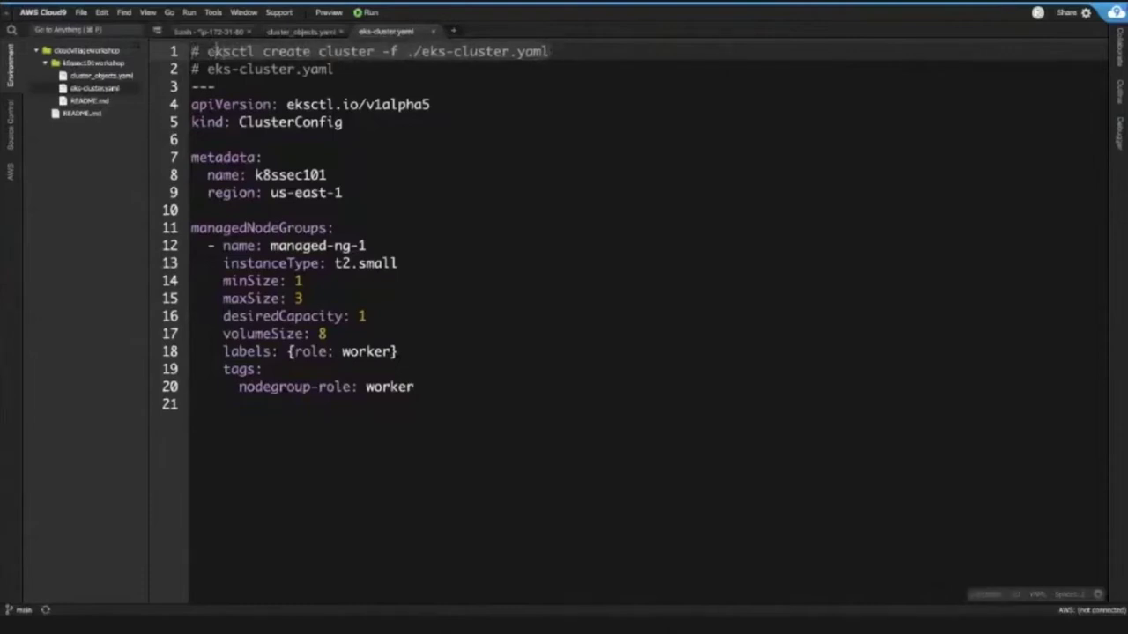
click(260, 69)
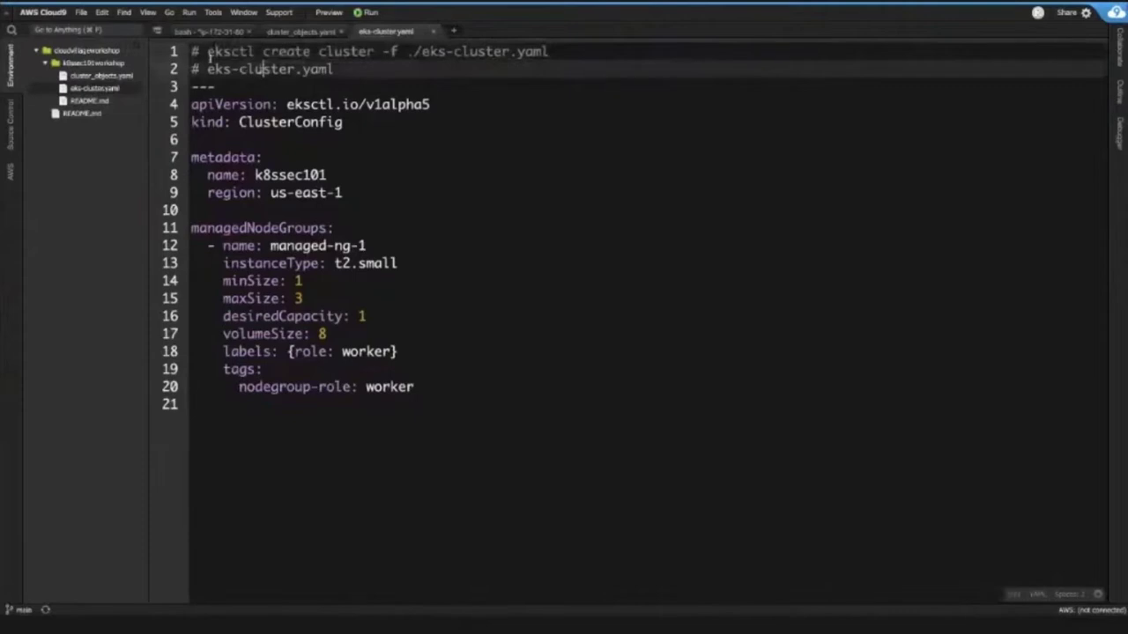
drag(206, 53, 510, 51)
key(shift+End)
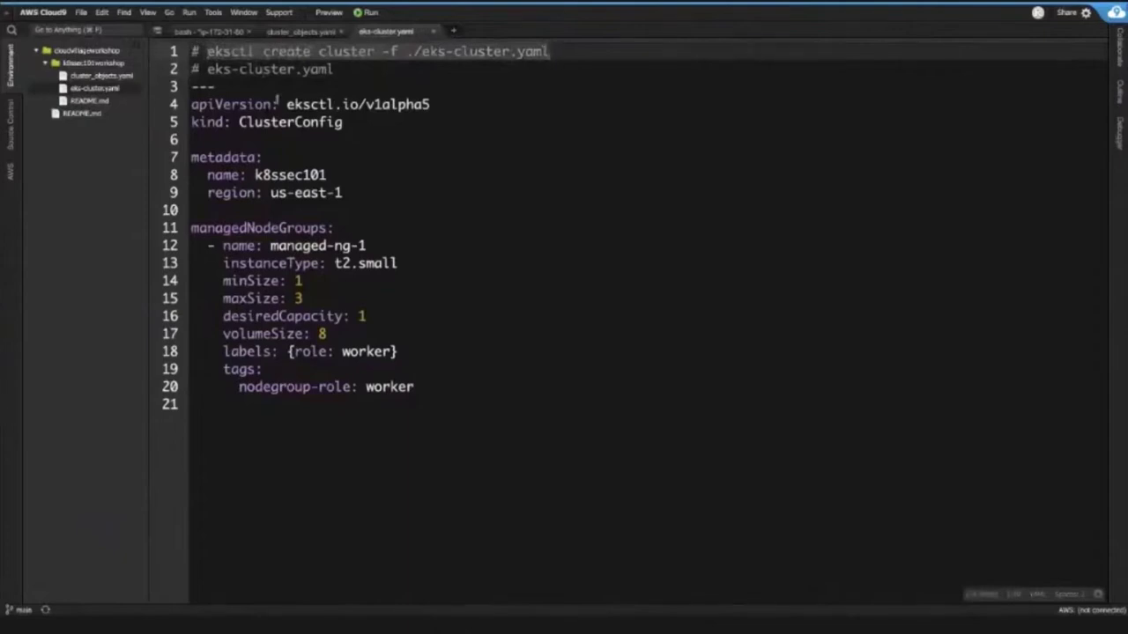
drag(192, 104, 429, 104)
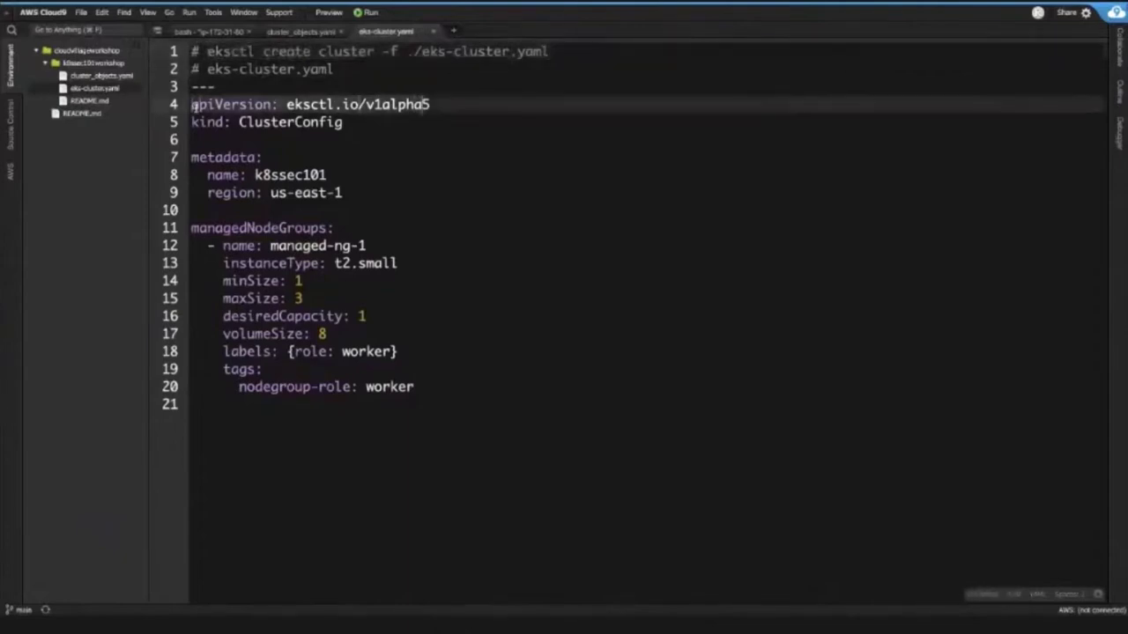
click(361, 123)
key(shift+Home)
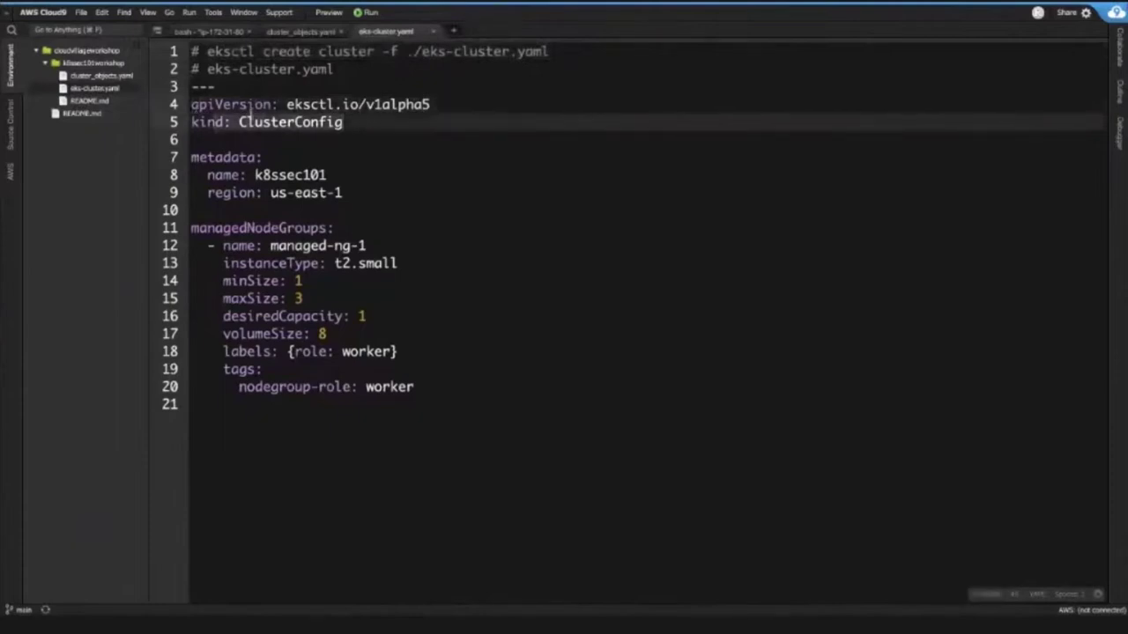
click(288, 104)
scroll(285, 139, down, 1)
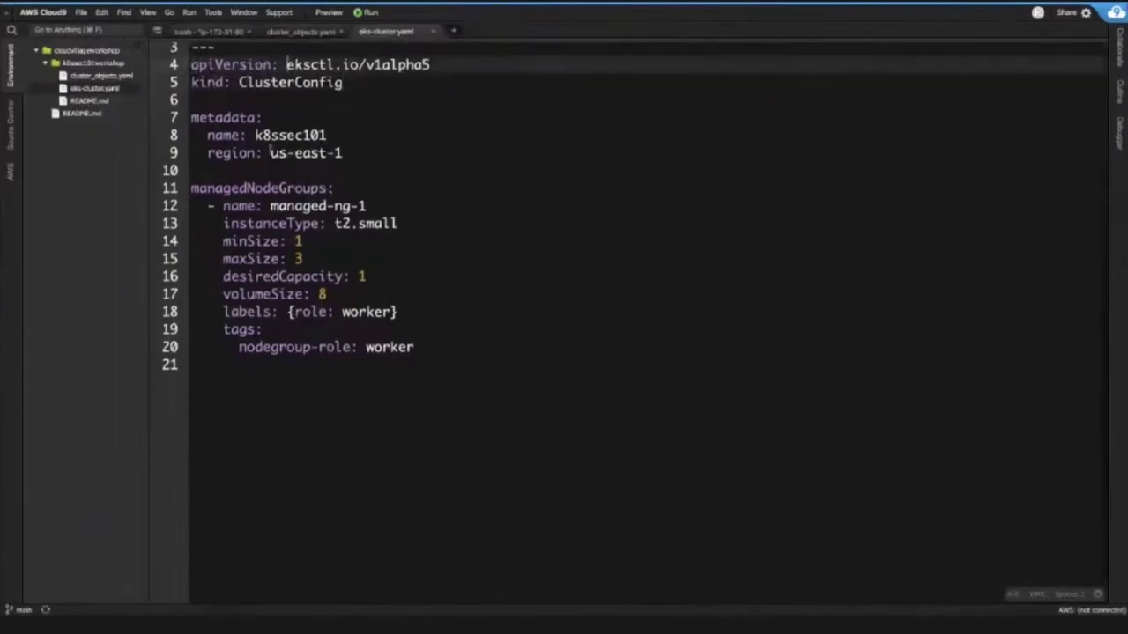
double_click(257, 137)
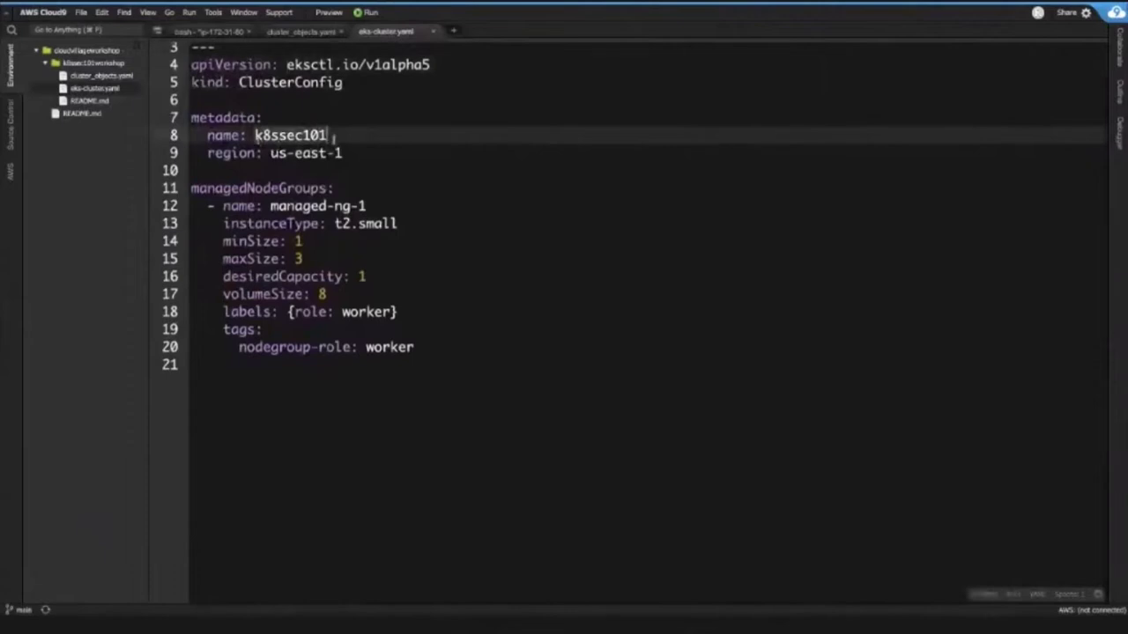
click(353, 152)
double_click(353, 153)
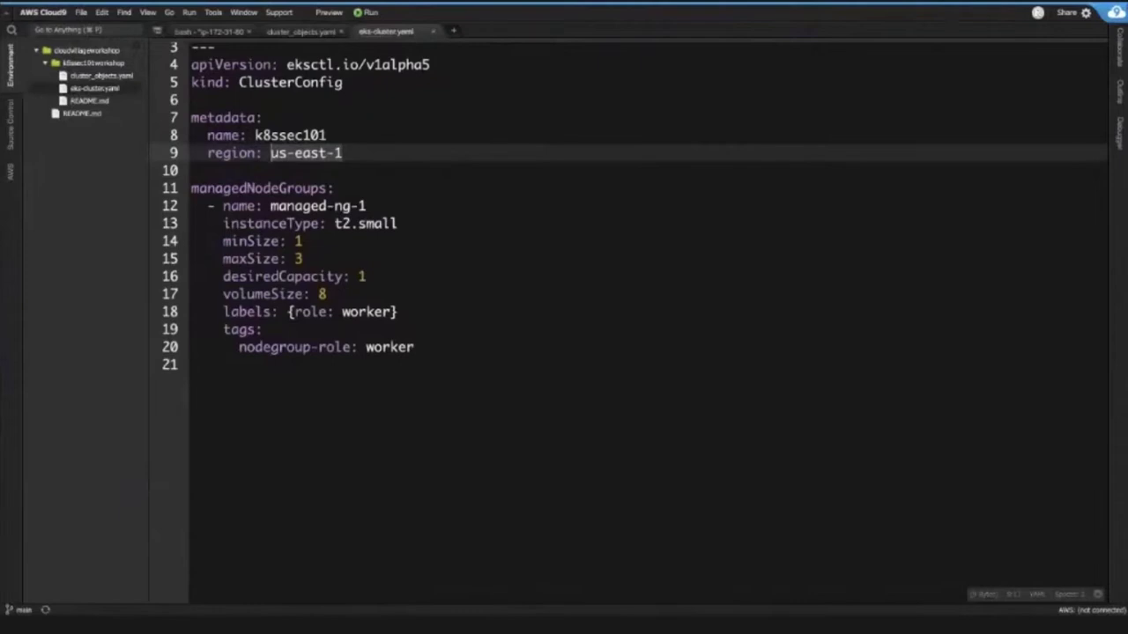
click(441, 347)
key(ctrl+shift+Home)
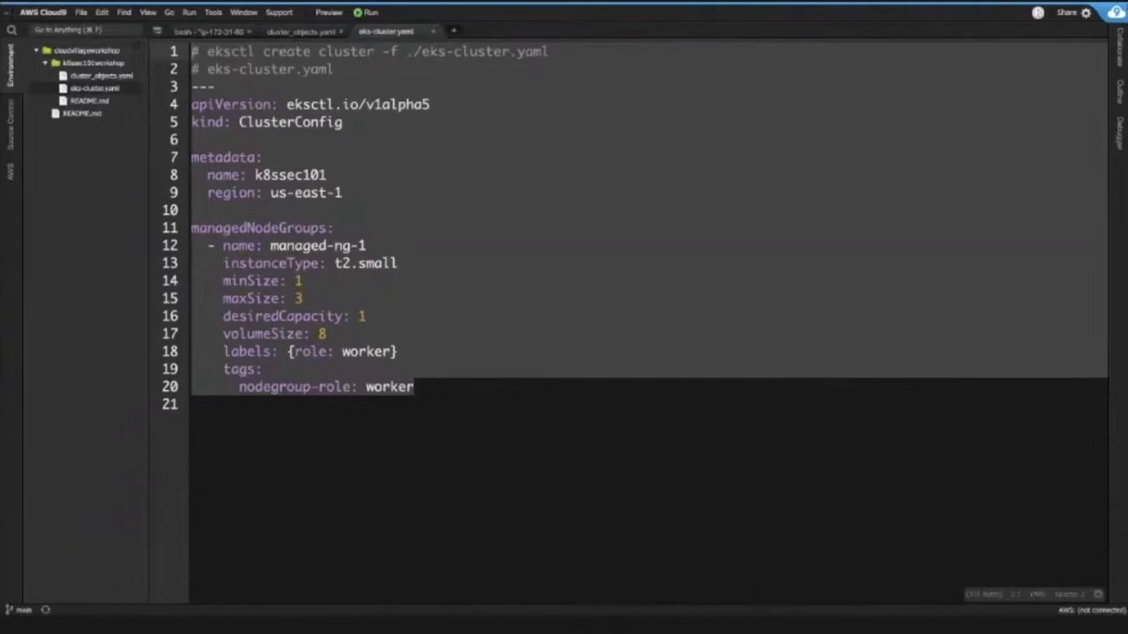
click(337, 227)
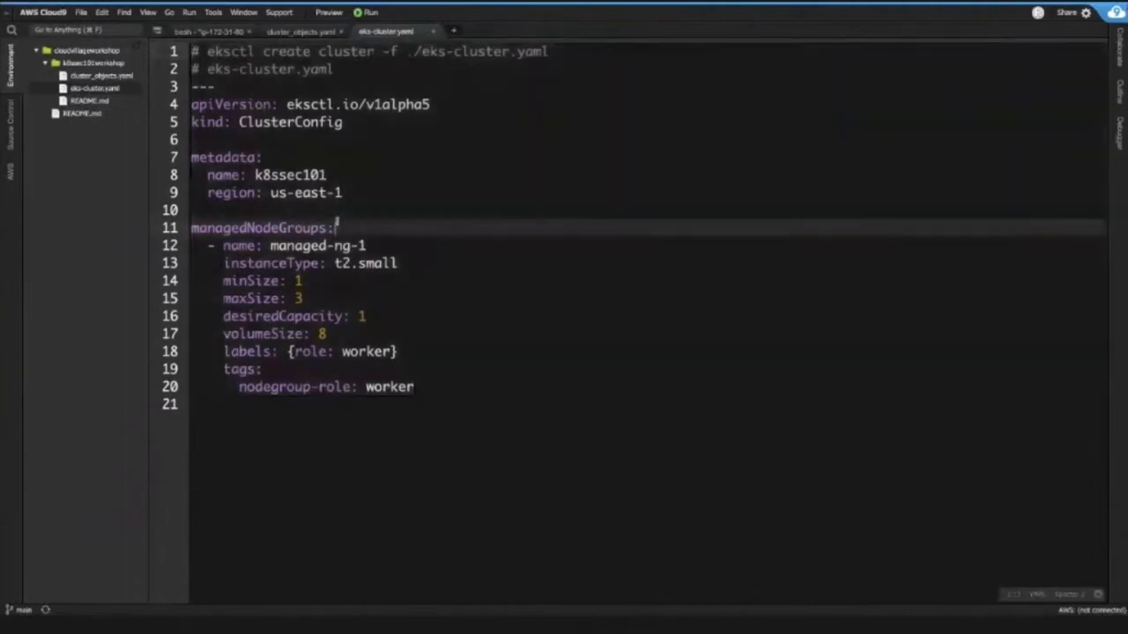
click(190, 229)
drag(190, 229, 335, 229)
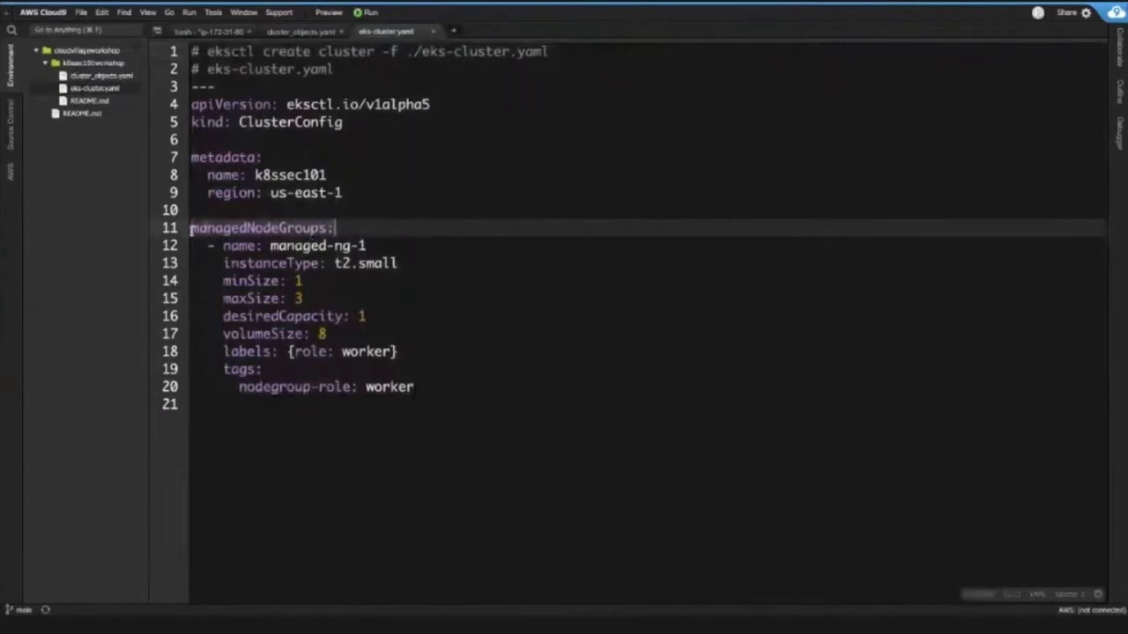
click(404, 253)
drag(404, 253, 400, 264)
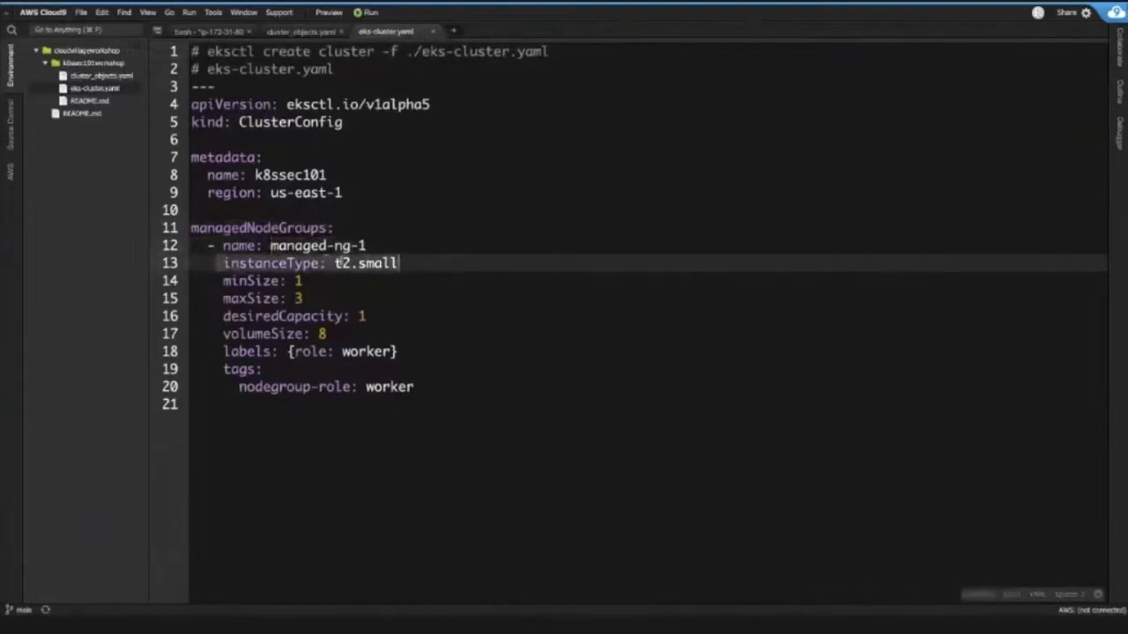
click(218, 280)
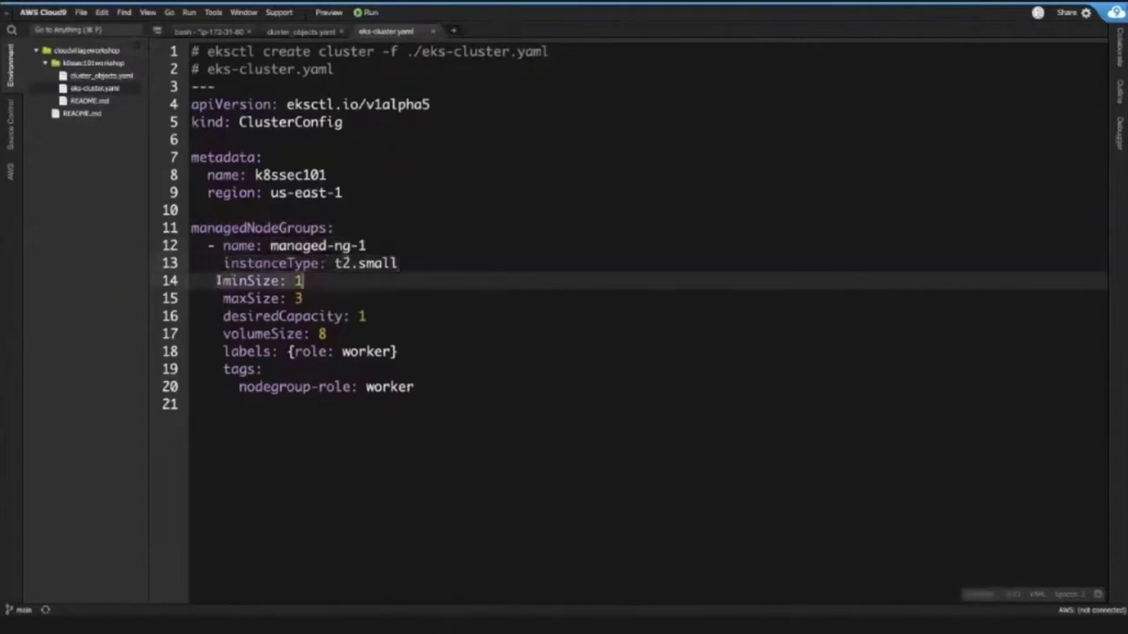
key(Down)
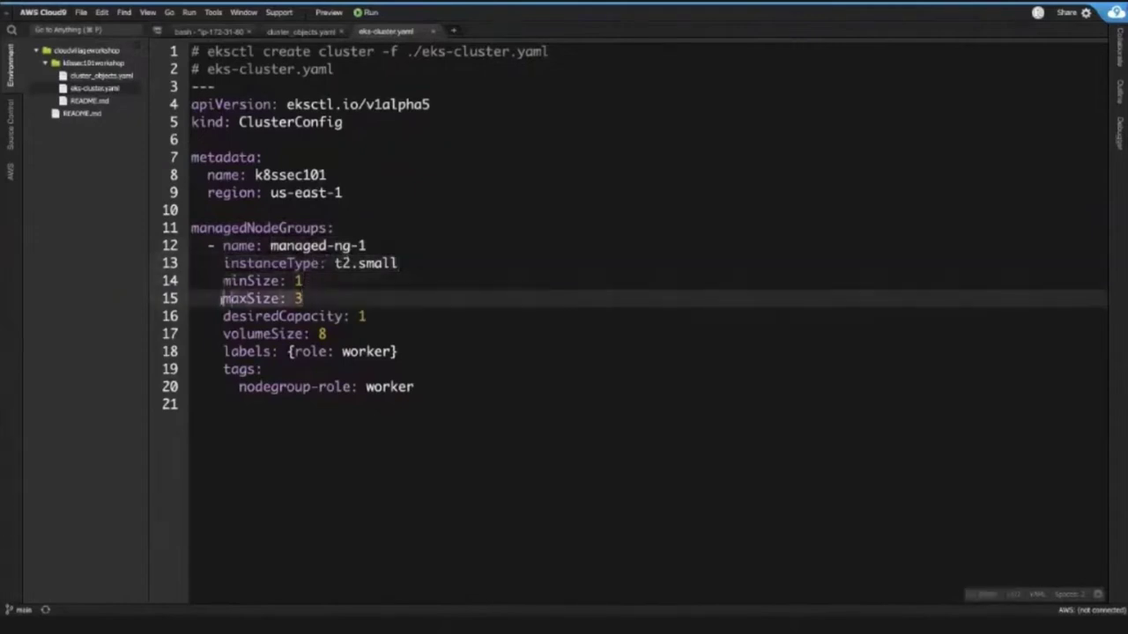
click(312, 286)
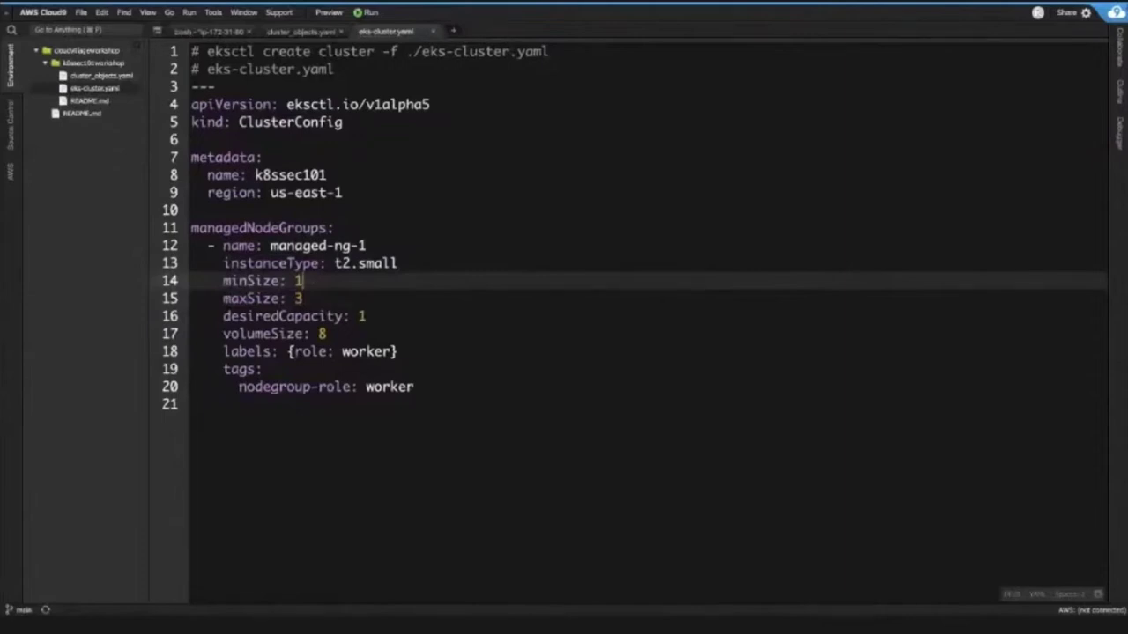
click(303, 298)
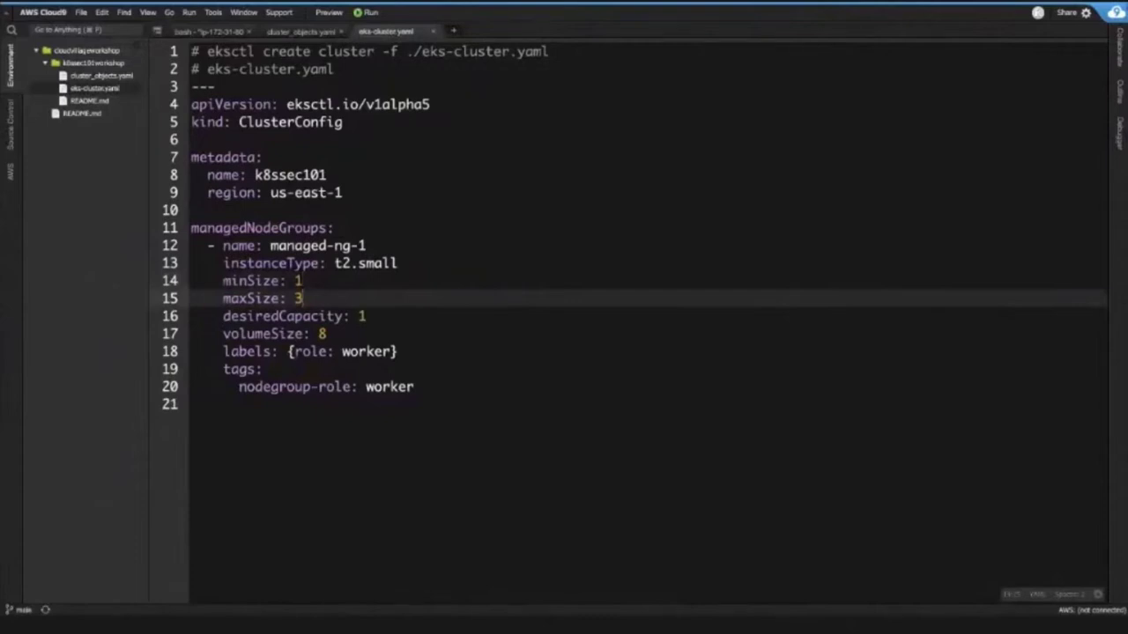
- Change desiredCapacity from 1 to 3 on line 16 and set maxSize from 10 to 3
key(BackSpace)
text(10)
click(216, 316)
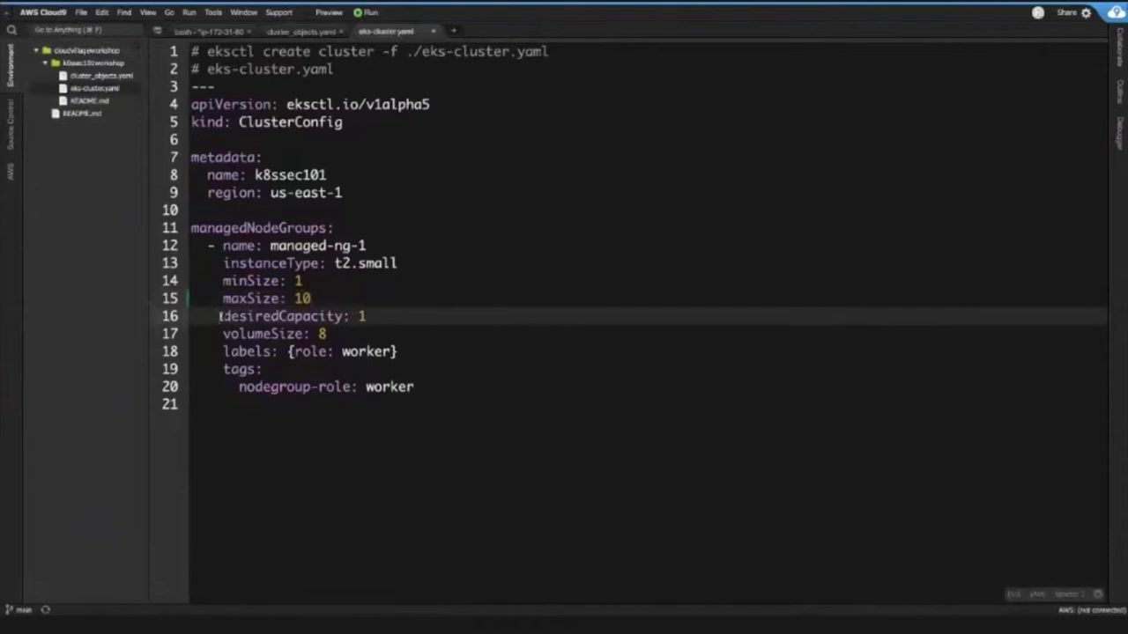
key(shift+End)
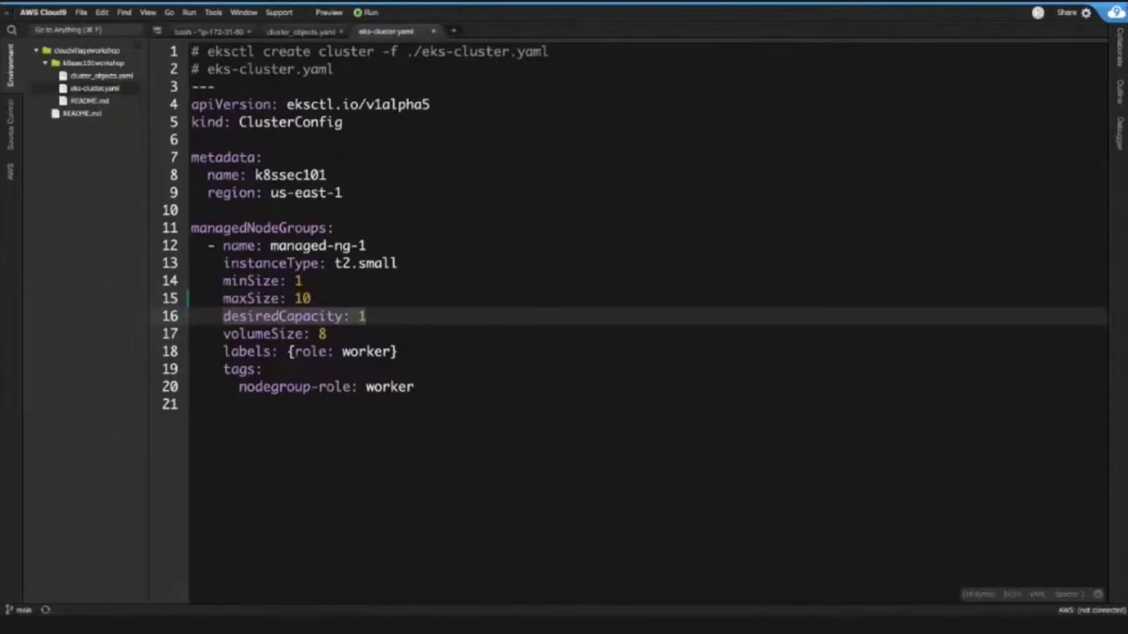
key(BackSpace)
text(3)
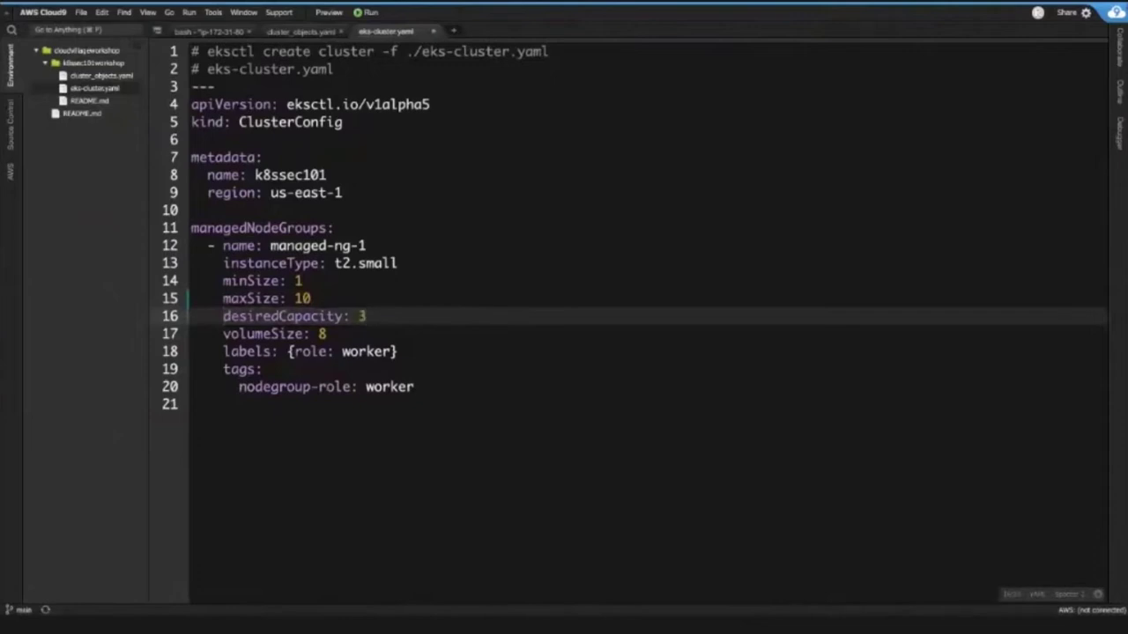
drag(340, 263, 407, 263)
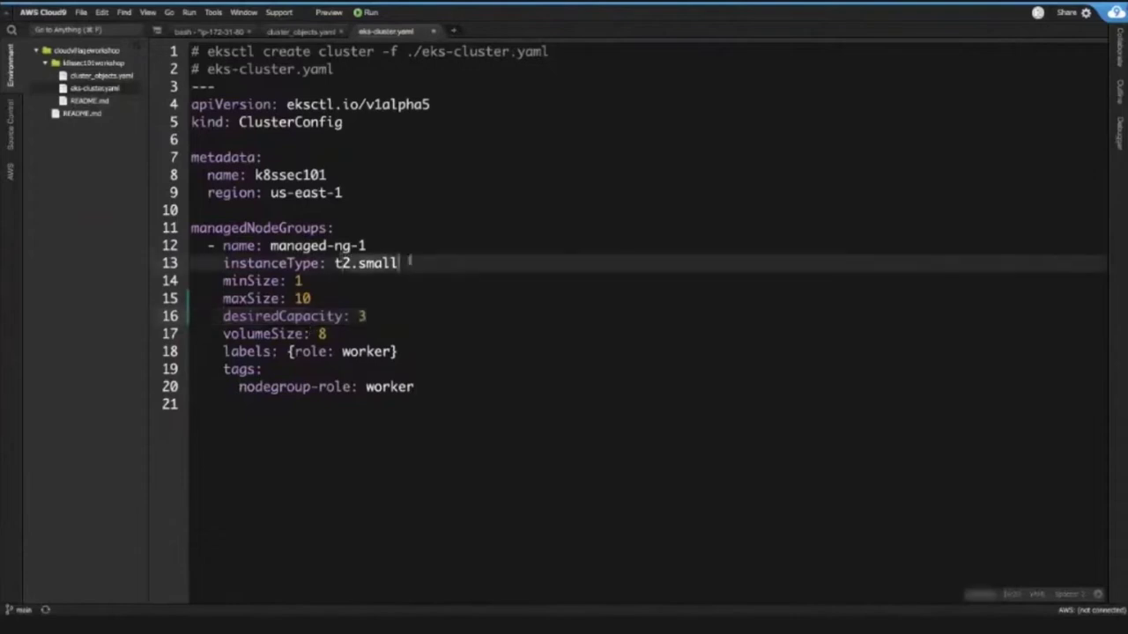
drag(313, 298, 294, 298)
text(3)
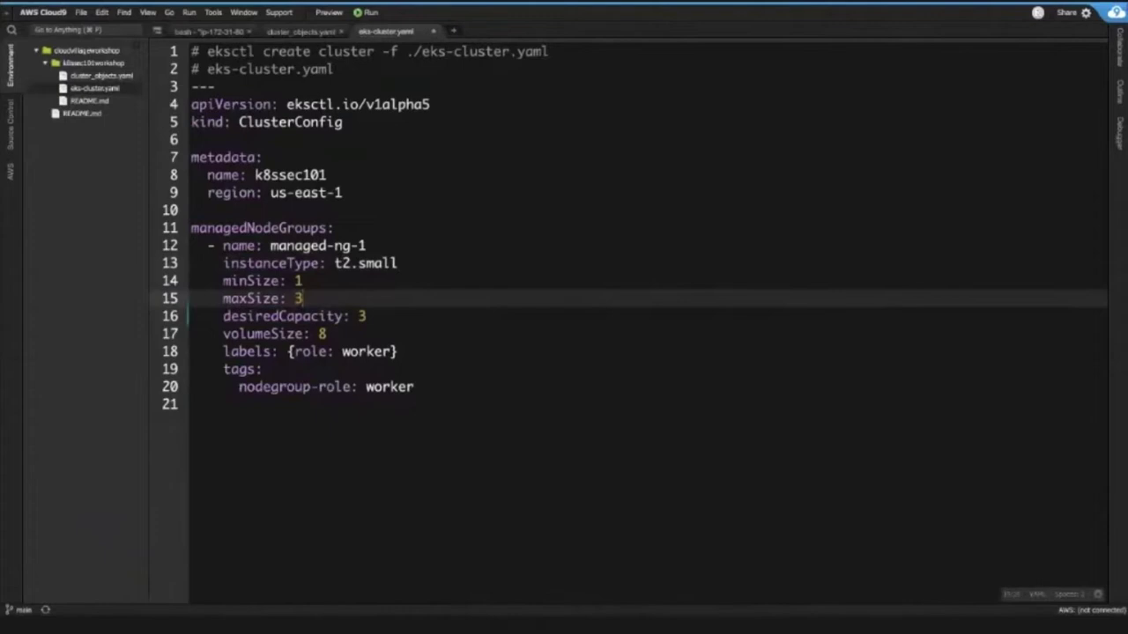
- Change desiredCapacity on line 16 from 3 back to 1
click(361, 314)
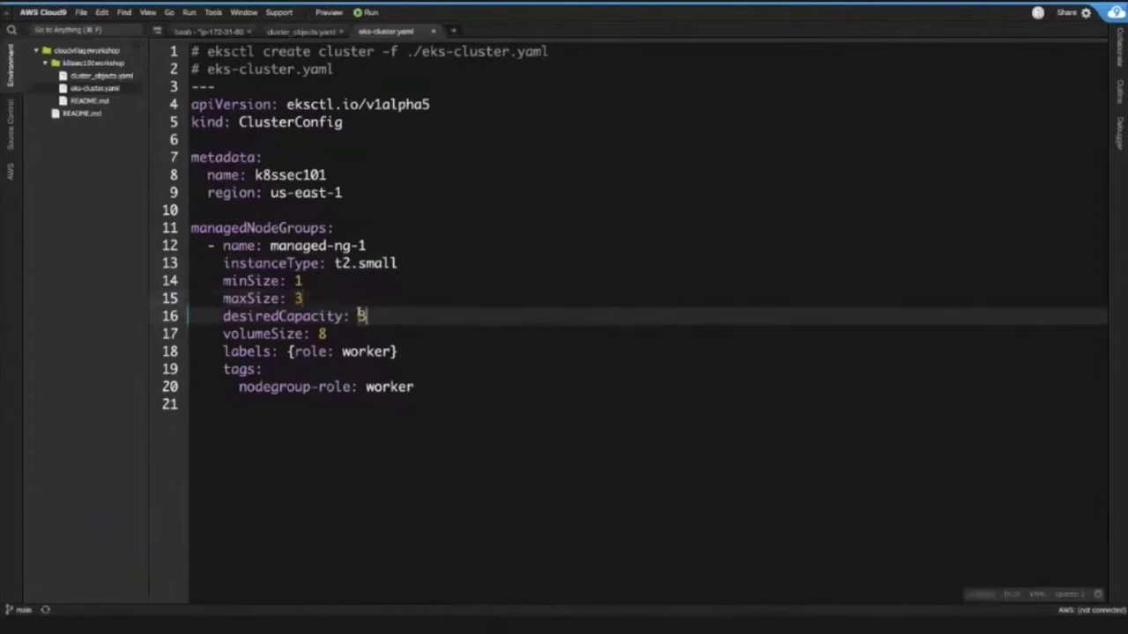
key(BackSpace)
text(1)
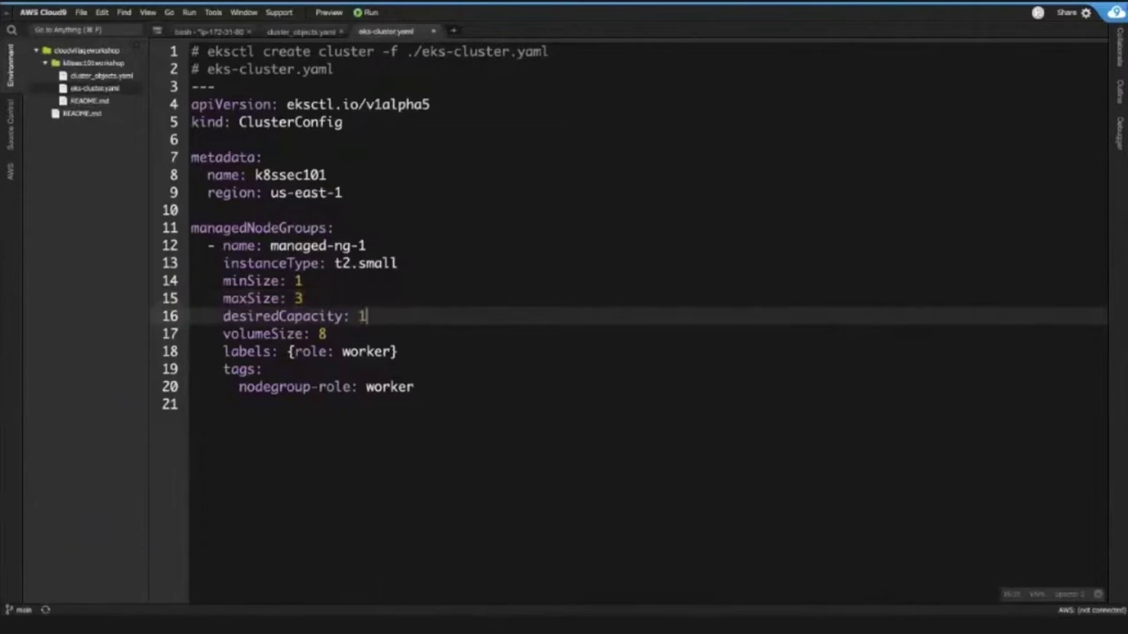
- Review the volumeSize, labels and tags lines and the eksctl command on line 1
click(356, 329)
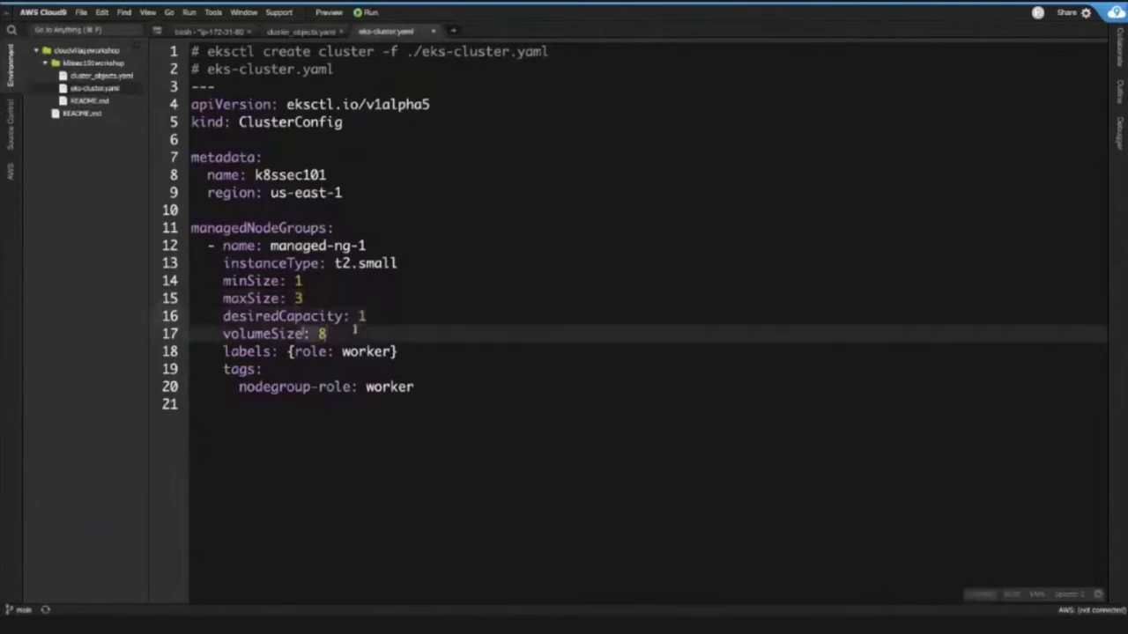
click(220, 351)
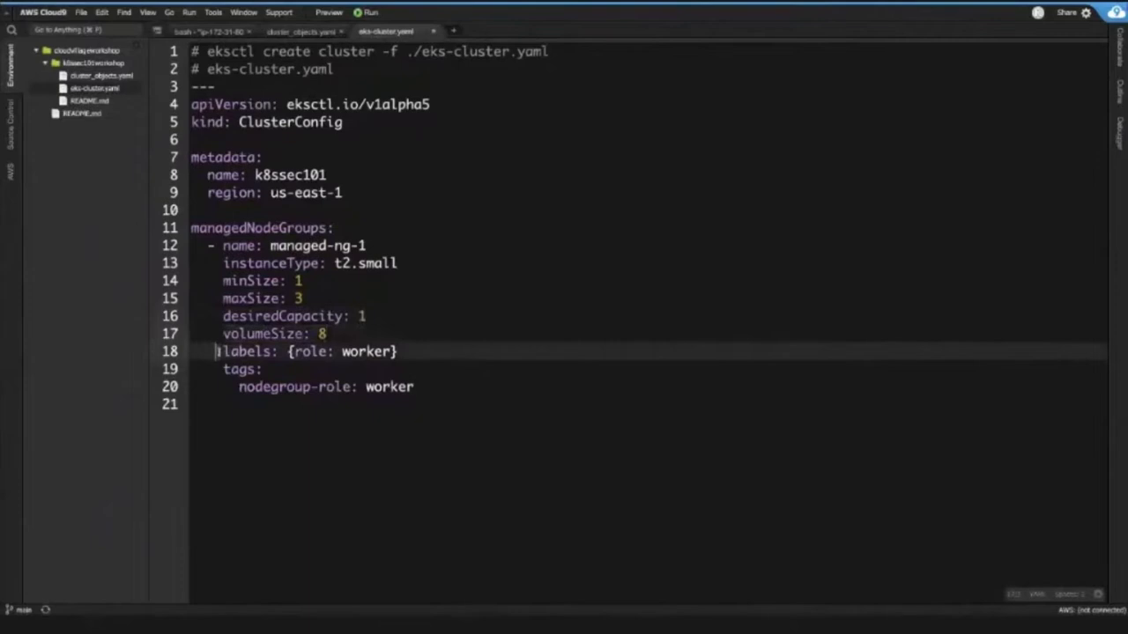
key(End)
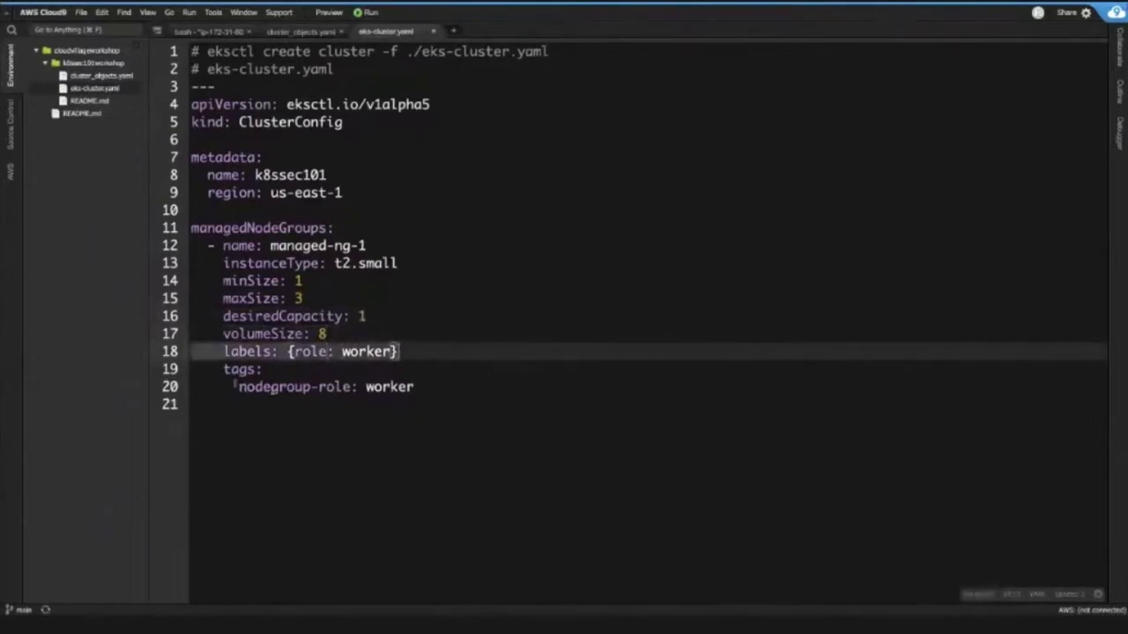
click(226, 371)
drag(226, 371, 441, 379)
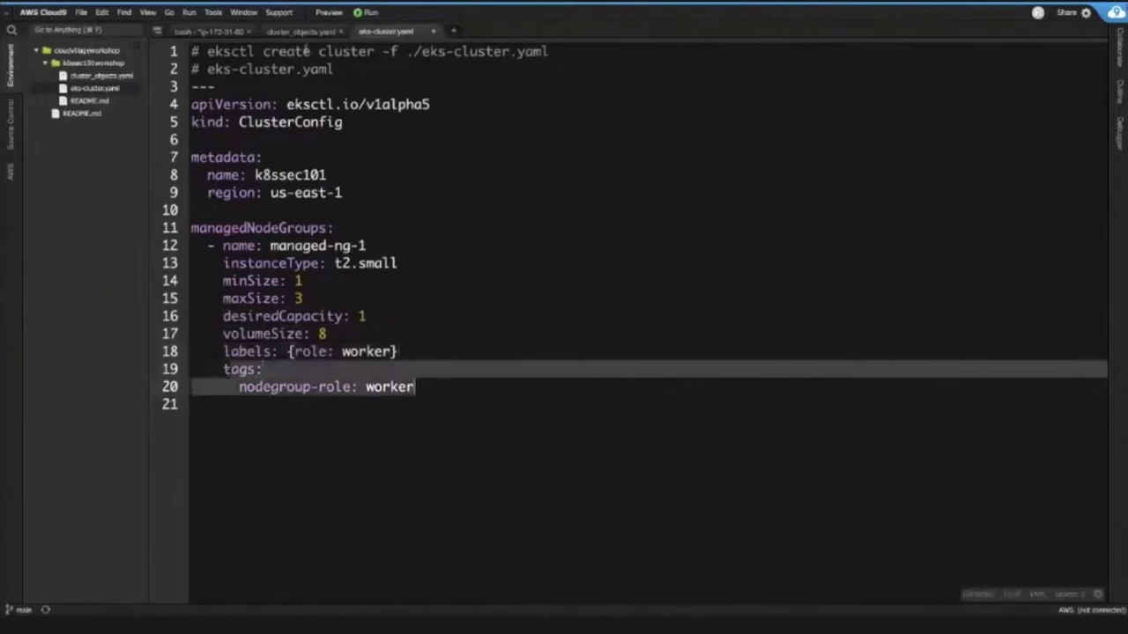
drag(208, 51, 550, 51)
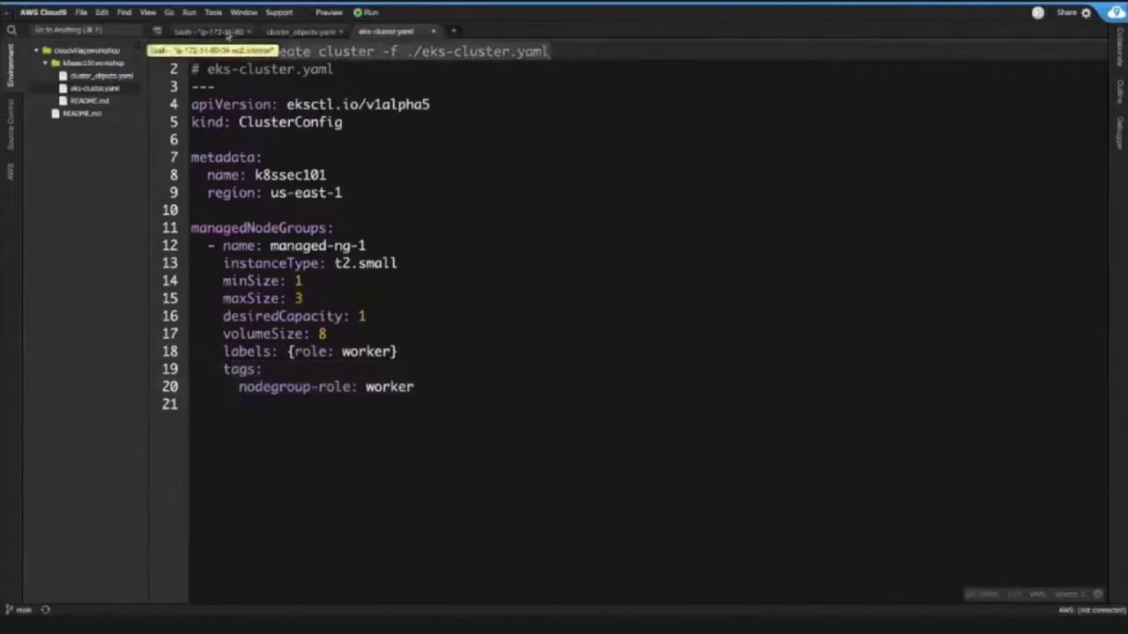
- In the bash terminal, change into the k8ssec101workshop folder with cd
click(226, 34)
text(cd k8)
key(Tab)
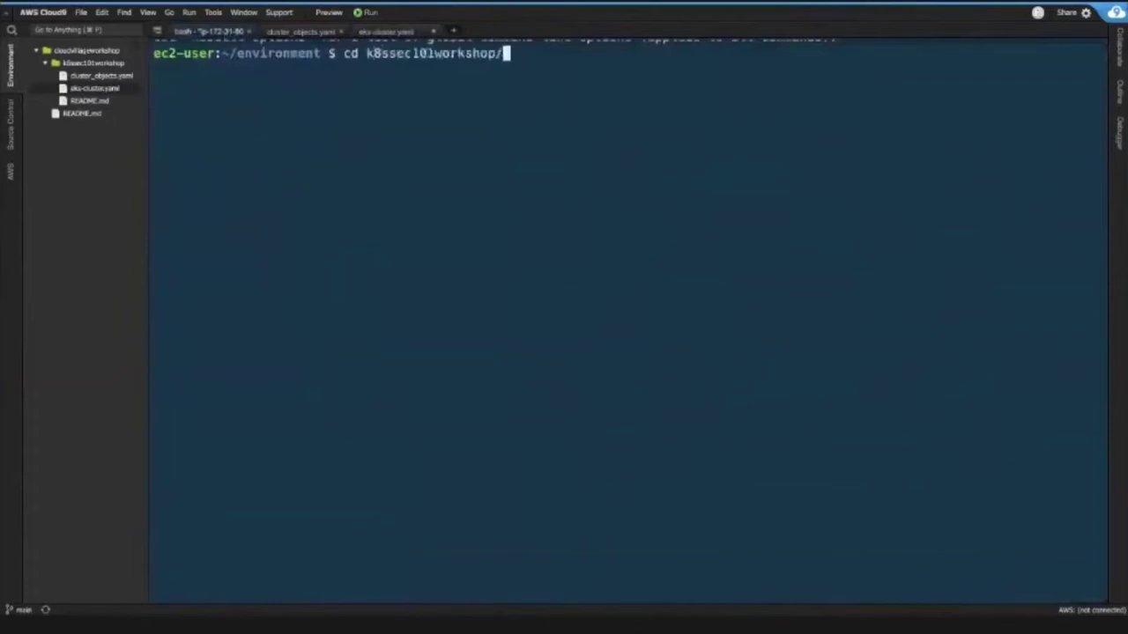
key(Return)
- List the folder's files with ls -la and select eks-cluster.yaml in the listing
text(ls -l)
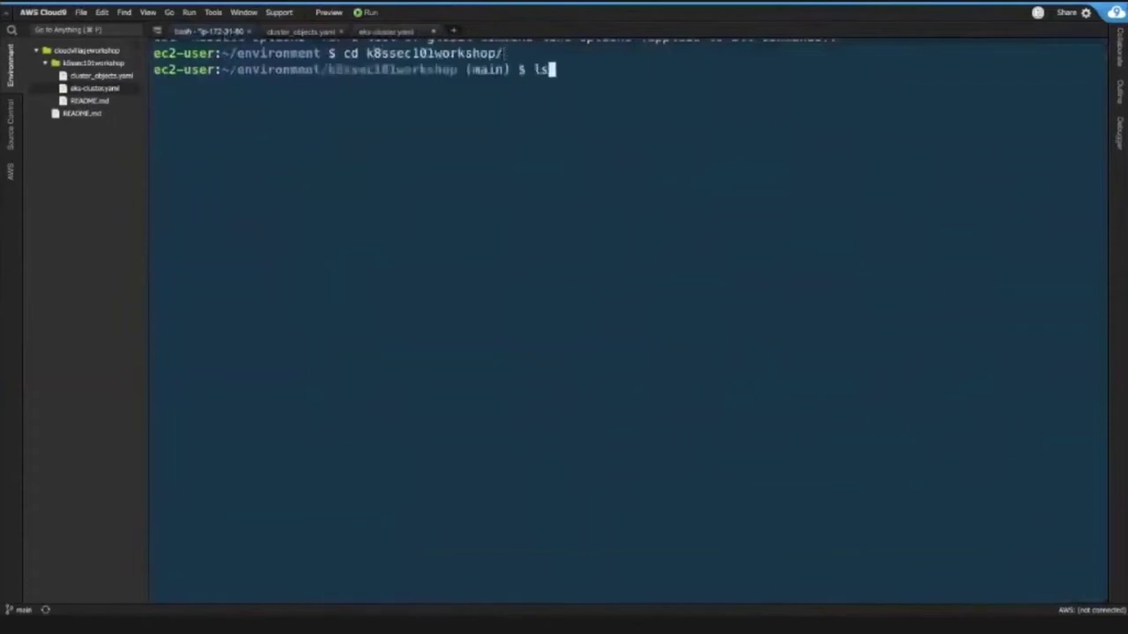
text(a)
key(Return)
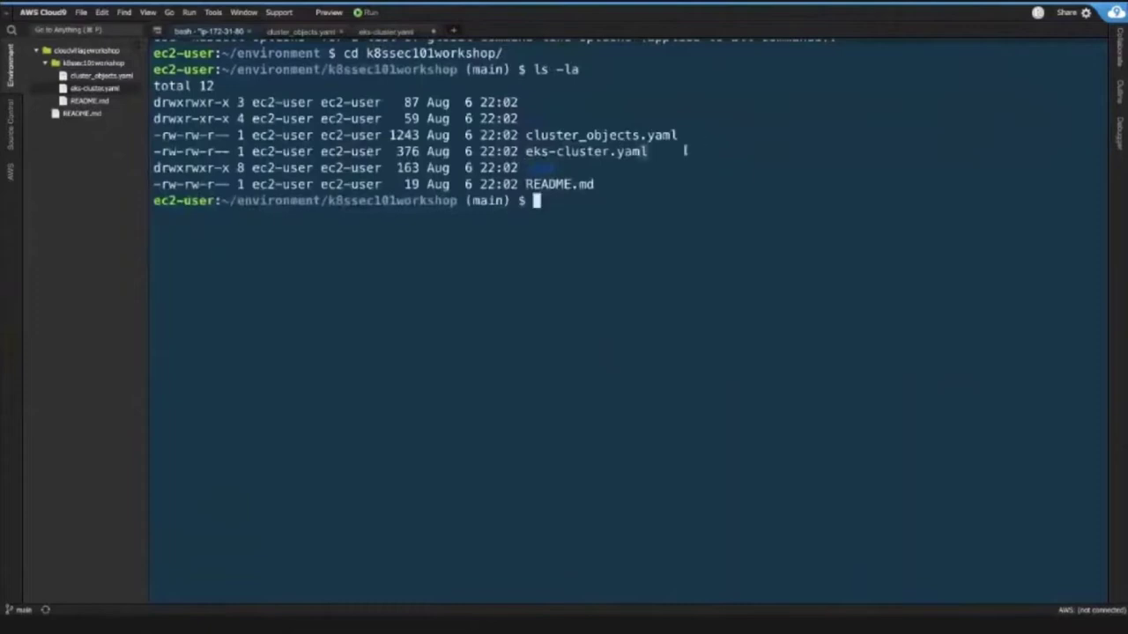
double_click(609, 151)
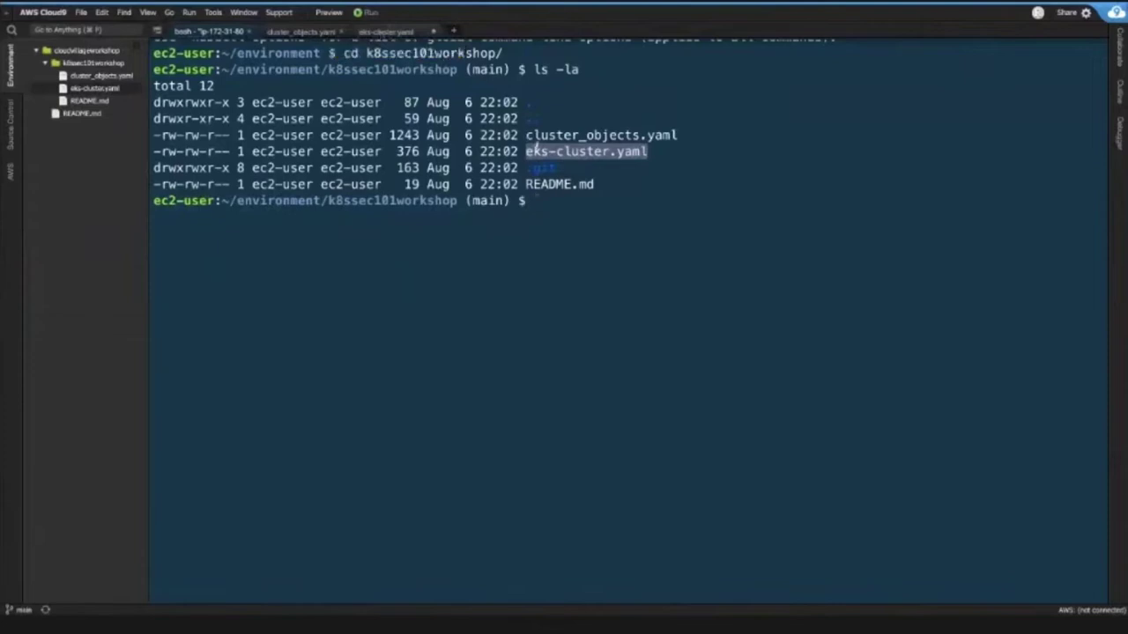
- Copy the 'eksctl create cluster -f ./eks-cluster.yaml' command from line 1 of eks-cluster.yaml
click(410, 33)
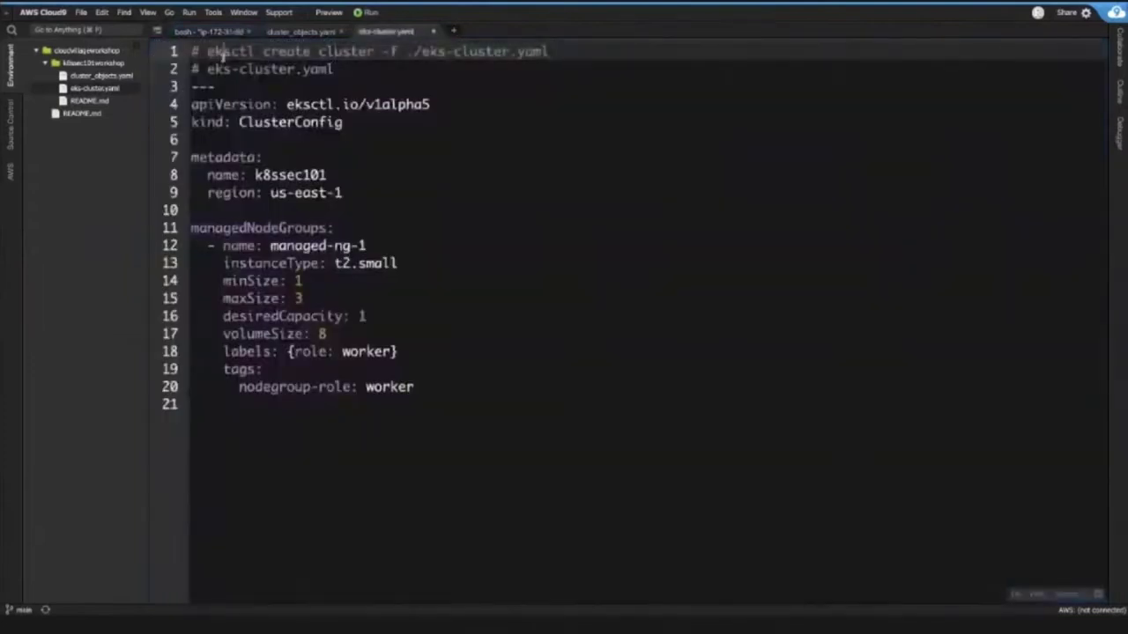
drag(201, 52, 553, 52)
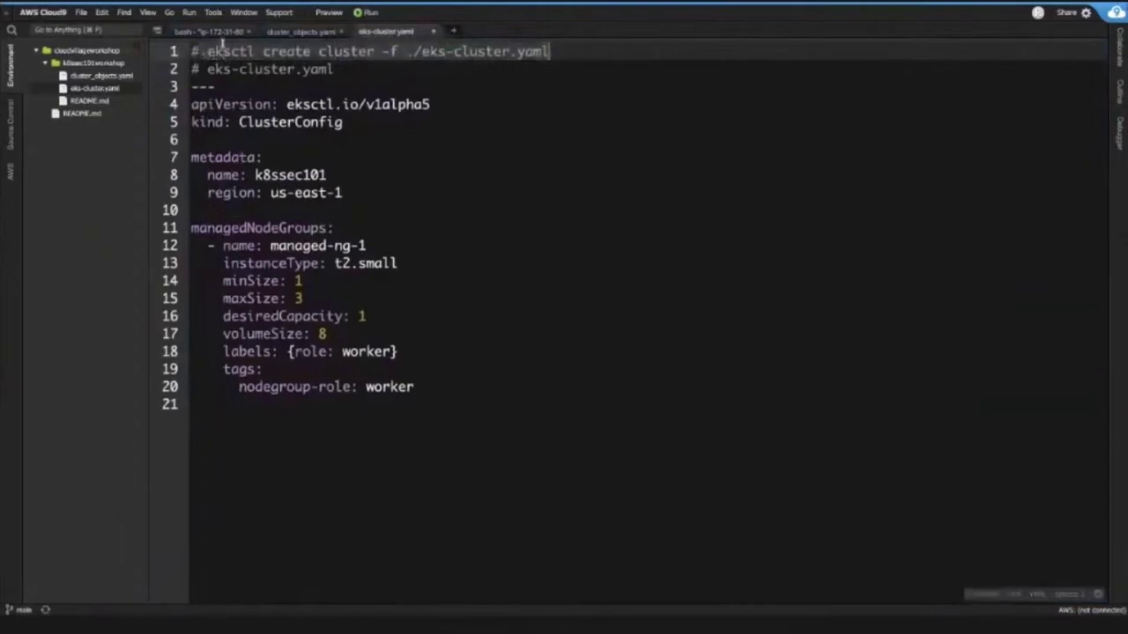
click(202, 51)
drag(202, 51, 402, 51)
click(384, 51)
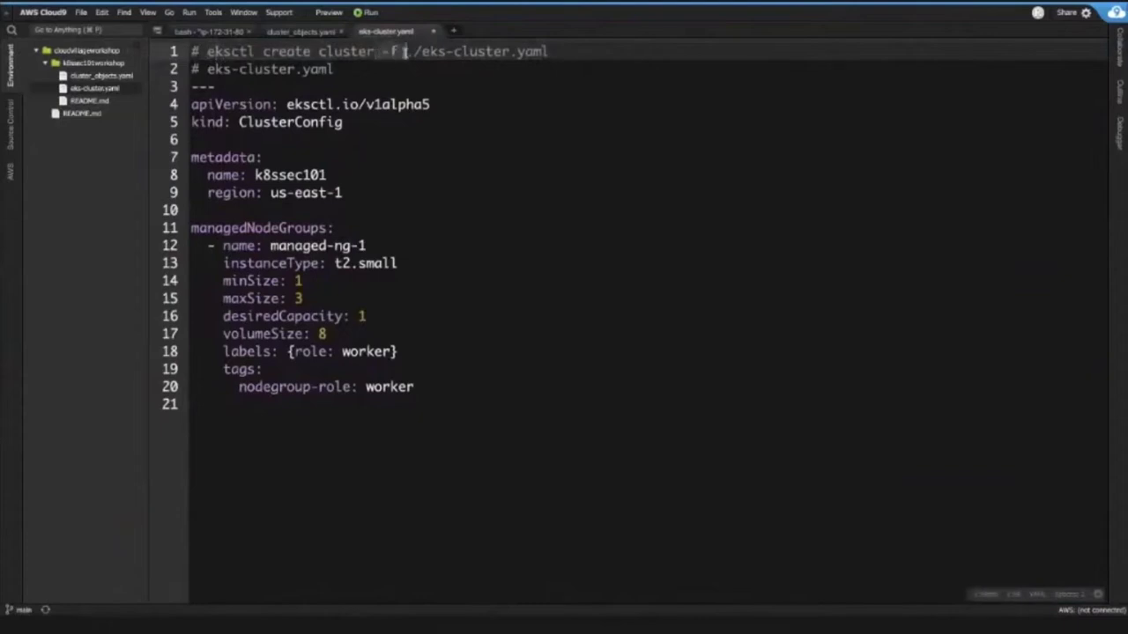
click(383, 51)
drag(647, 49, 205, 51)
key(ctrl+c)
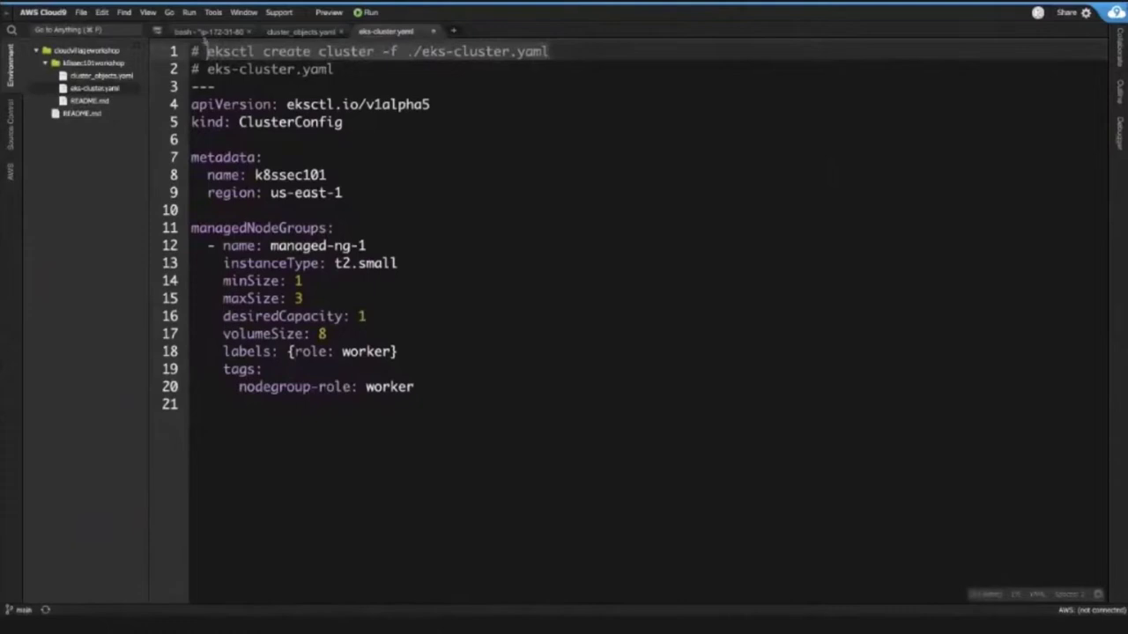
click(209, 31)
- Paste 'eksctl create cluster -f ./eks-cluster.yaml' at the bash prompt and run it
key(ctrl+v)
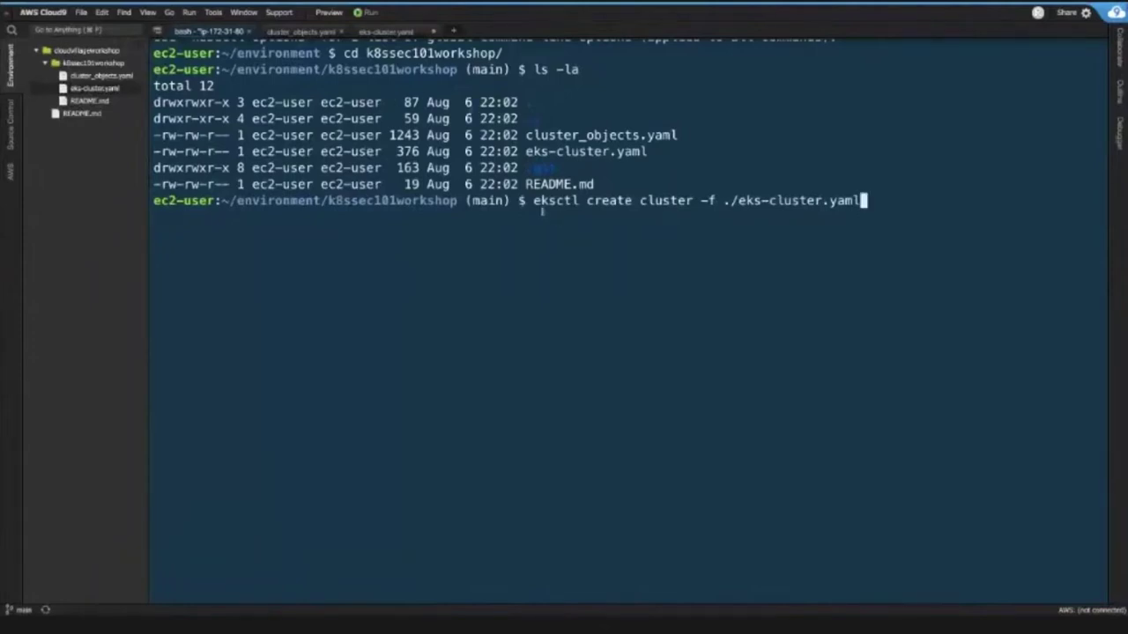
drag(534, 209, 912, 211)
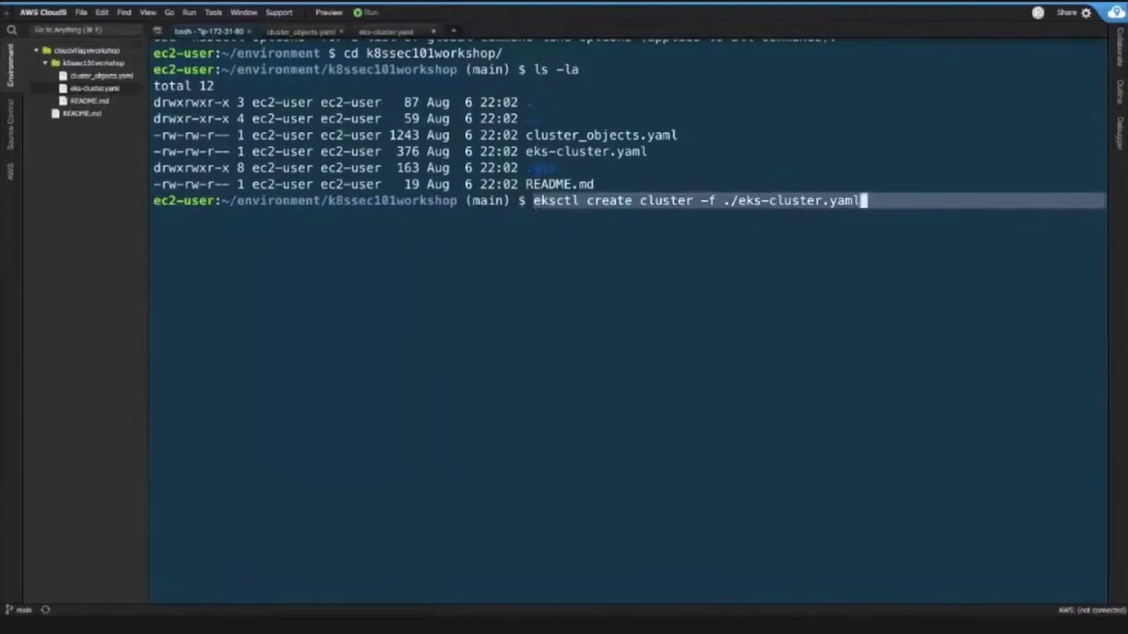
key(Return)
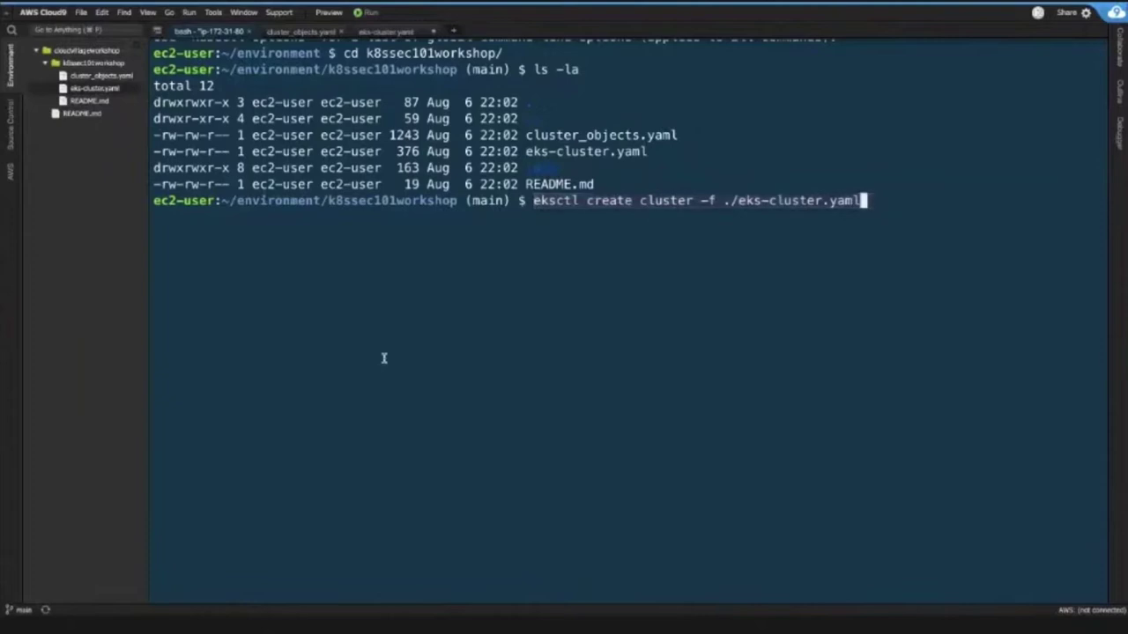
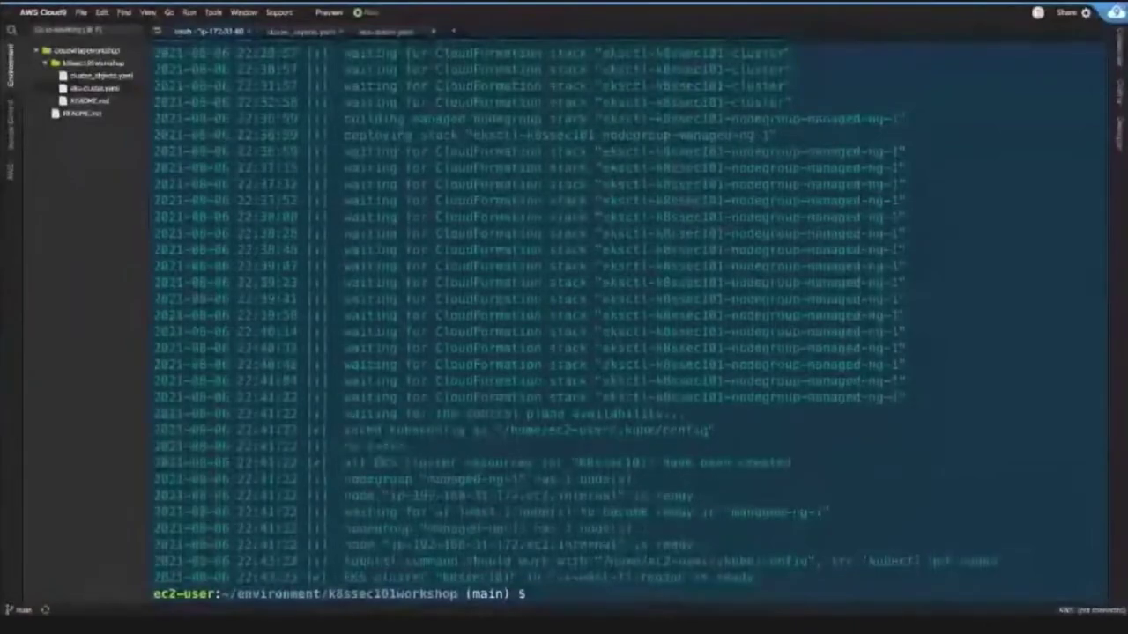
- Scroll through the eksctl output and highlight the line confirming cluster resources were created
scroll(527, 225, up, 15)
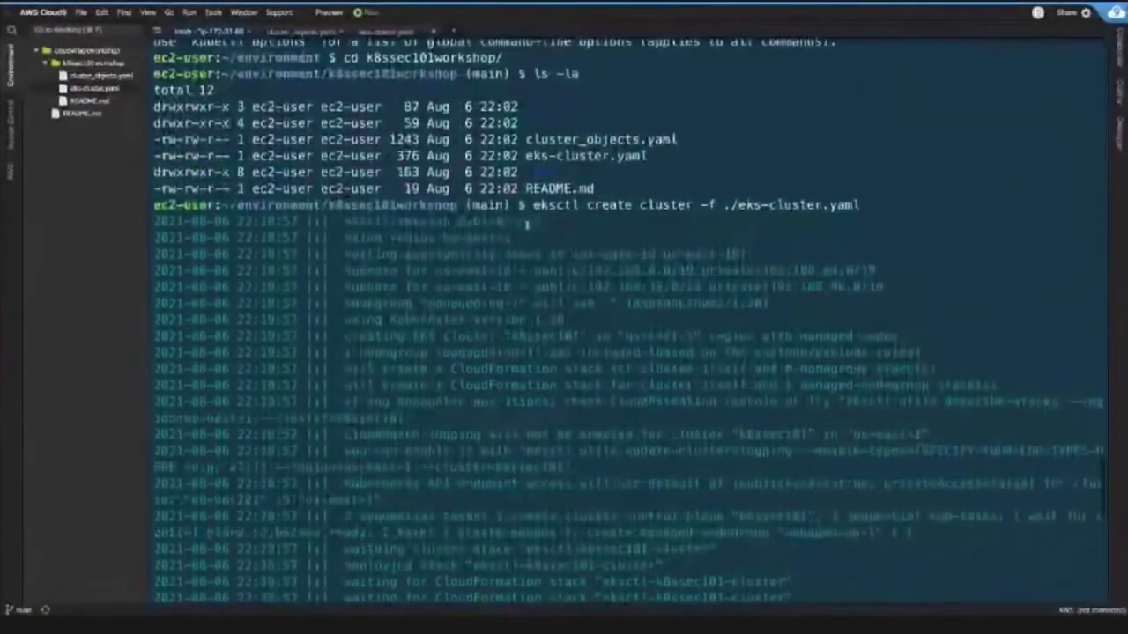
drag(531, 205, 859, 206)
scroll(694, 349, down, 5)
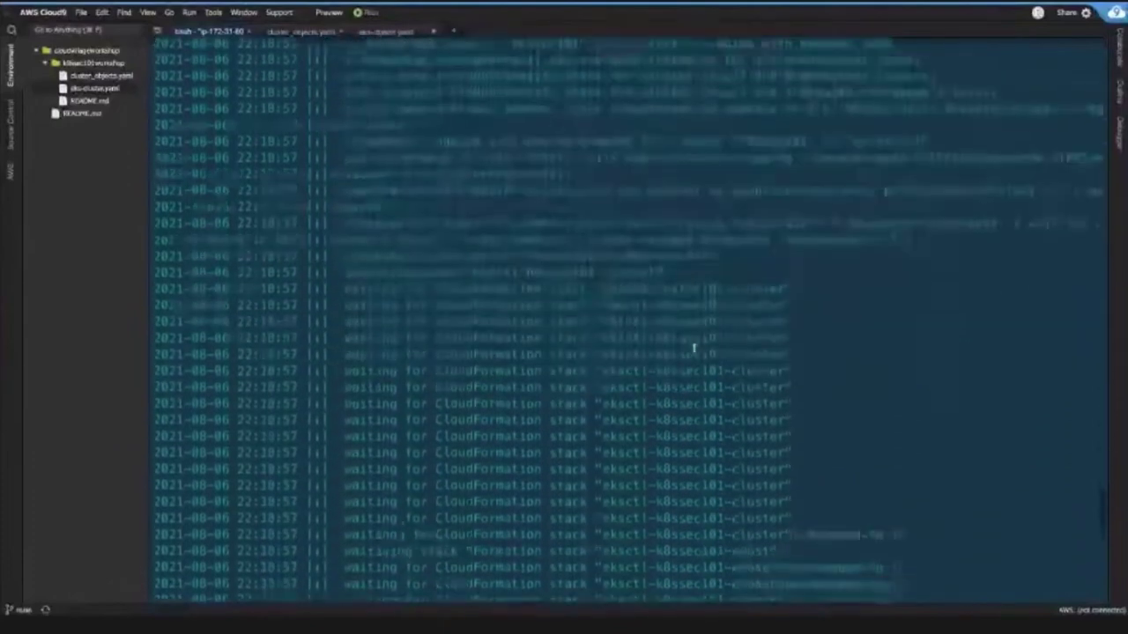
scroll(694, 350, down, 10)
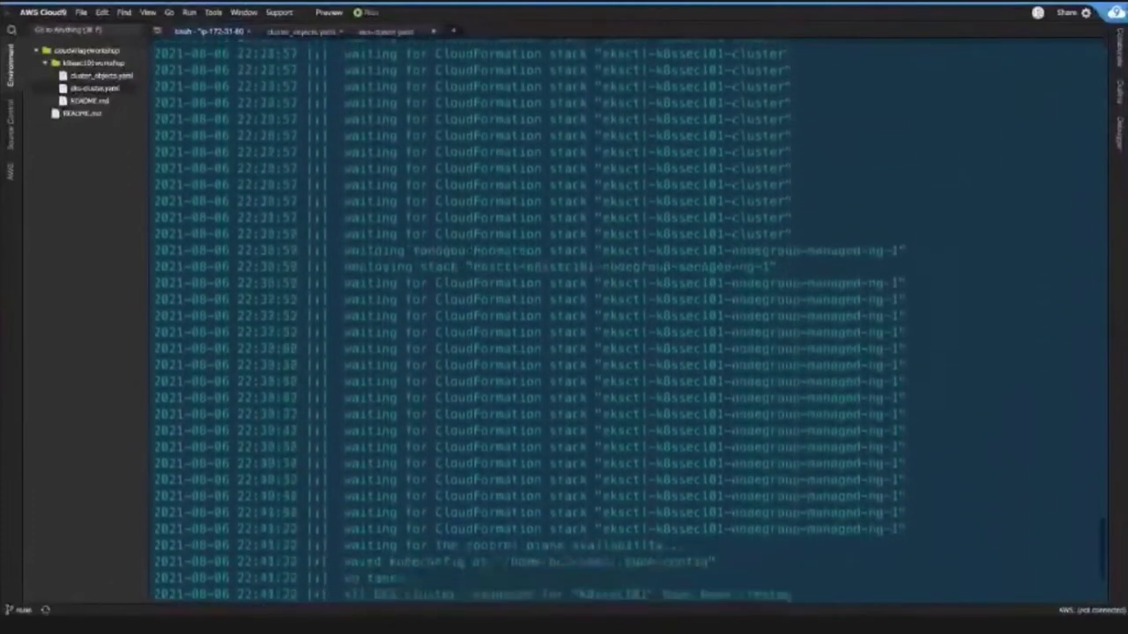
scroll(433, 387, down, 3)
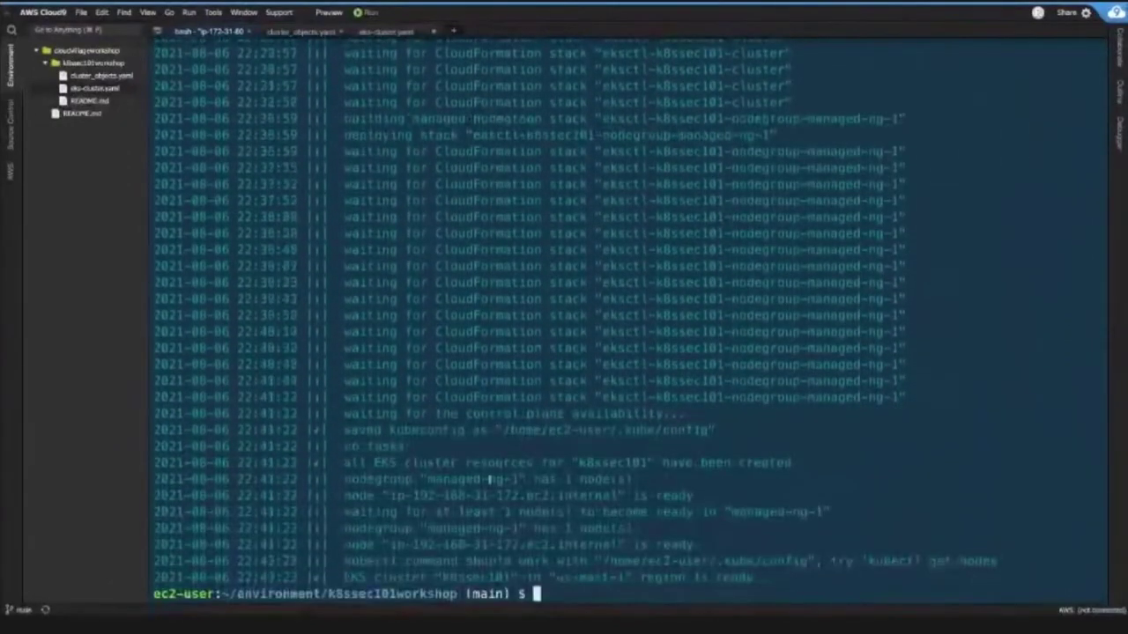
drag(345, 455, 793, 465)
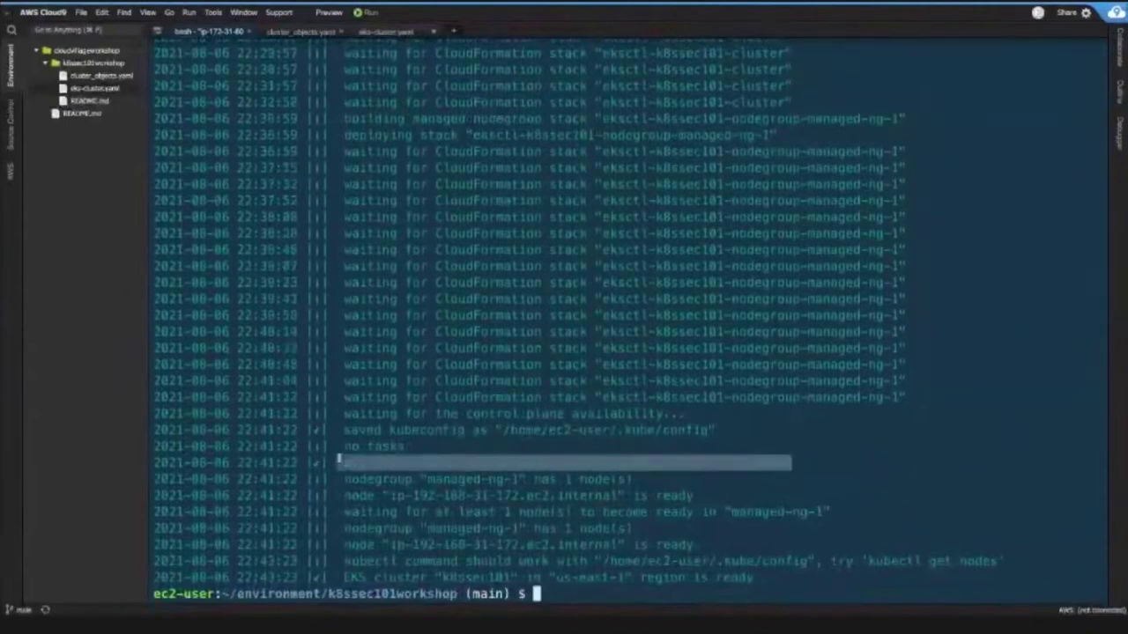
click(603, 586)
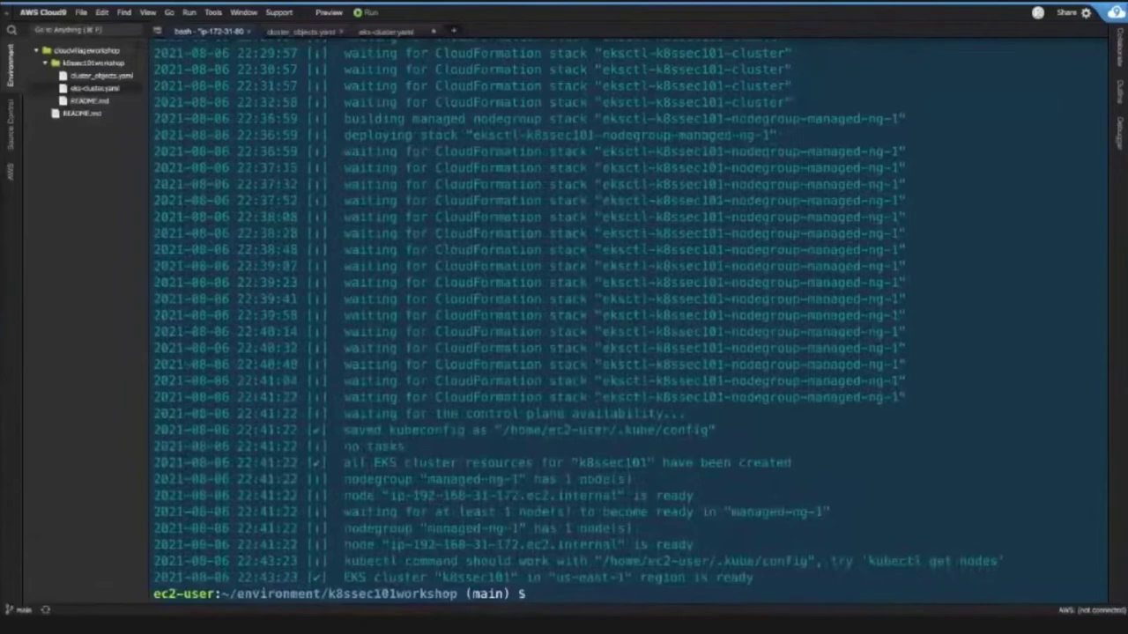
- Wipe the terminal with the clear command
text(kubectl)
key(BackSpace)
key(BackSpace)
key(BackSpace)
key(BackSpace)
key(BackSpace)
key(BackSpace)
key(BackSpace)
text(clear)
key(Return)
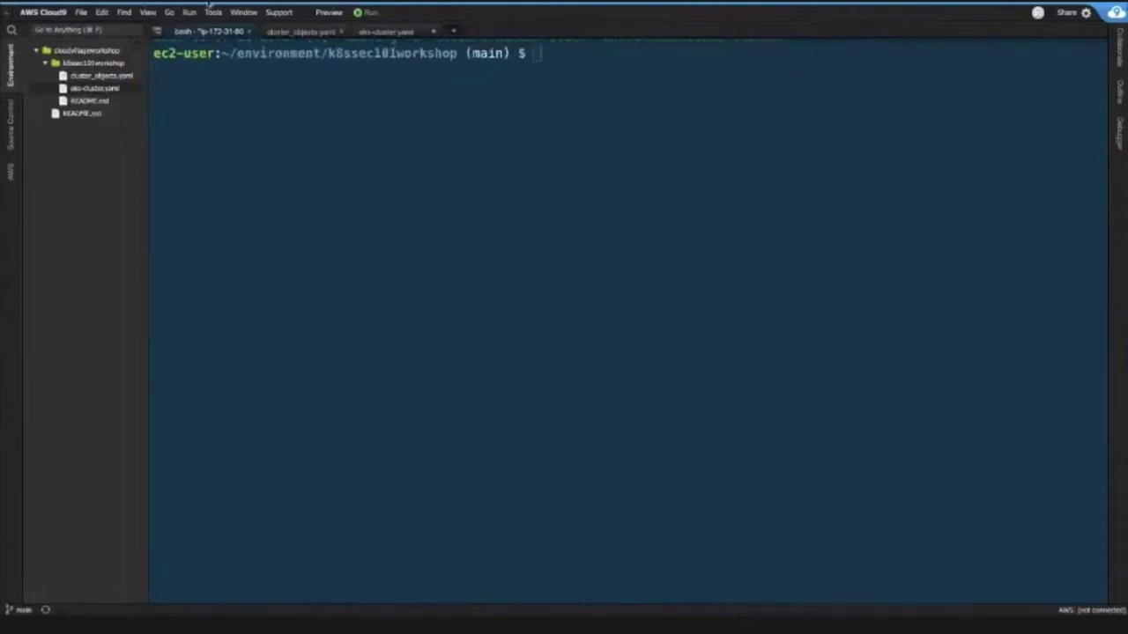
- Run kubectl get nodes to list the cluster's nodes
click(375, 114)
text(kubectl get nodes)
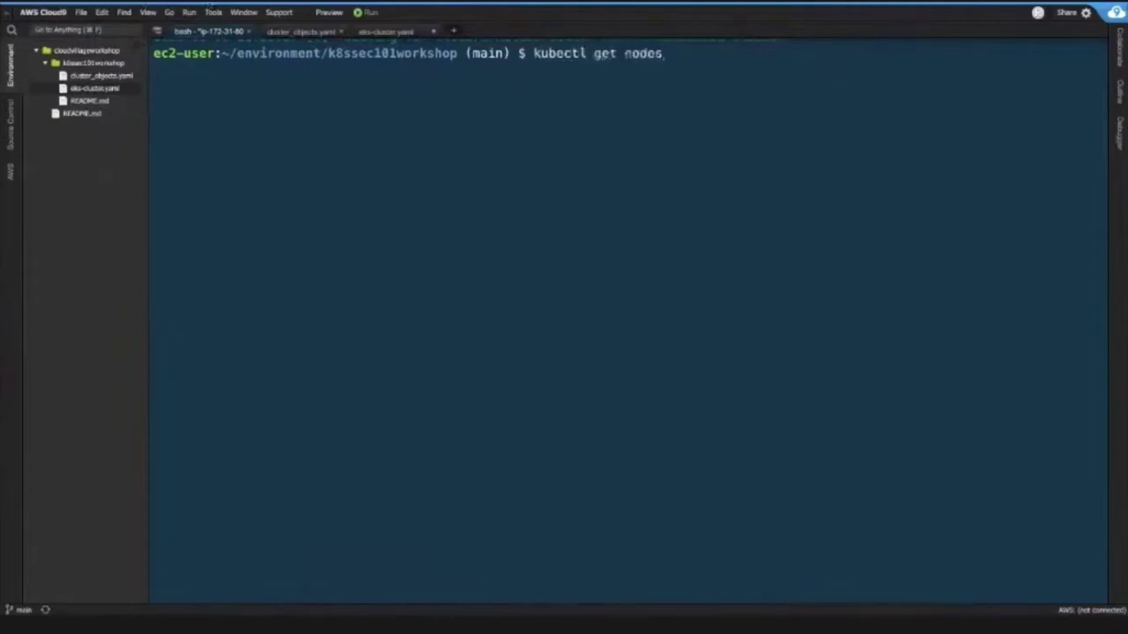
key(Return)
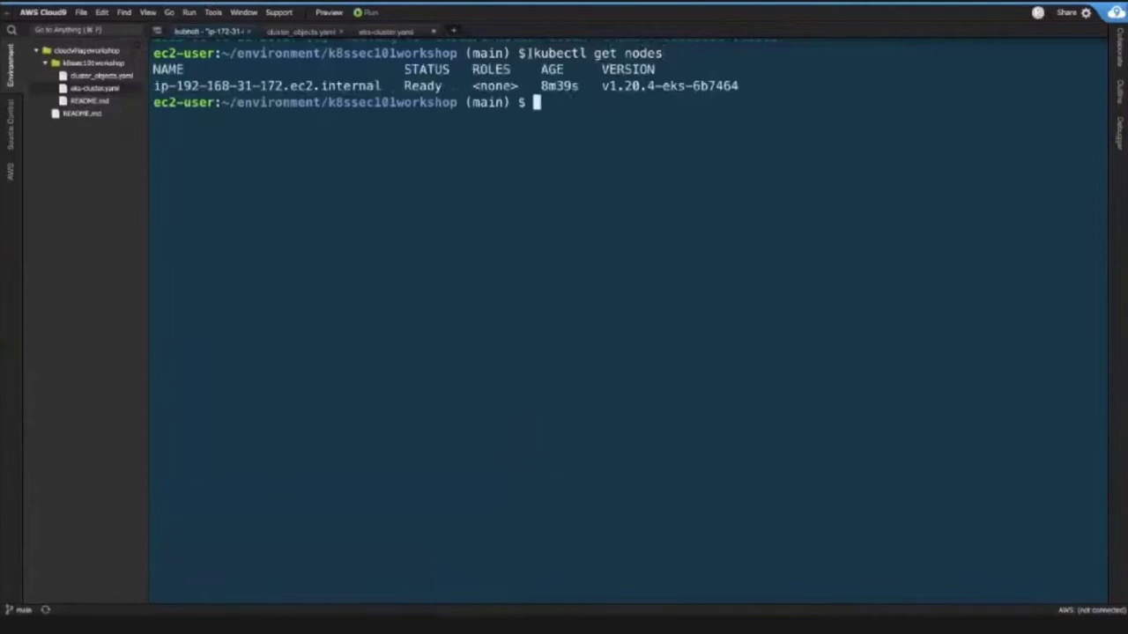
- Highlight node ip-192-168-31-172.ec2.internal, its age 8m39s, its version and its Ready status
drag(522, 53, 663, 53)
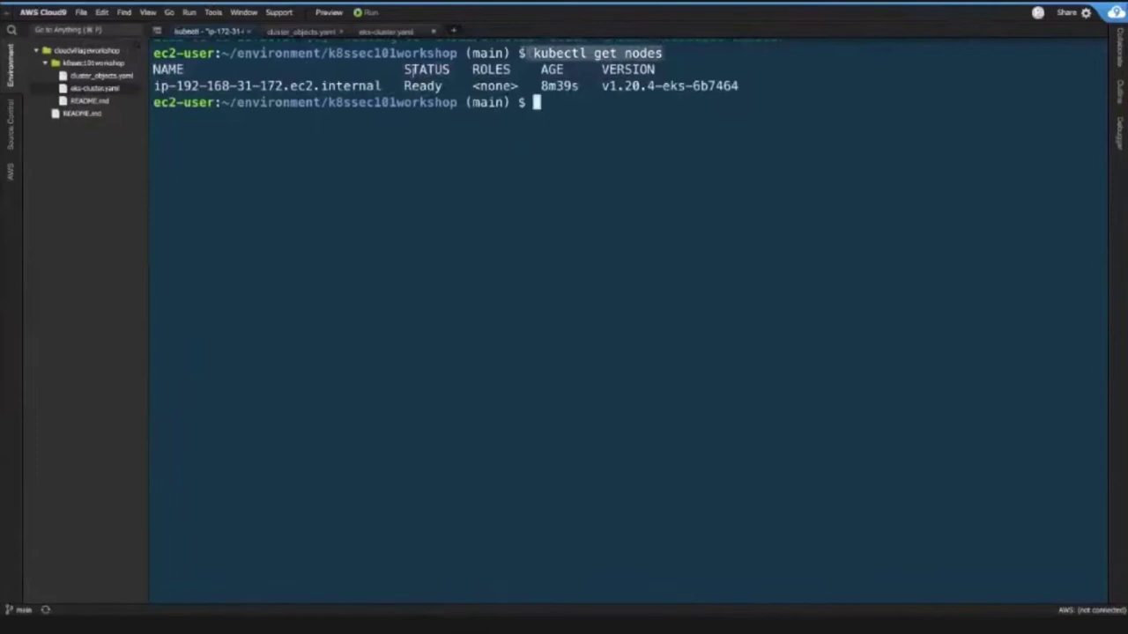
drag(388, 85, 153, 86)
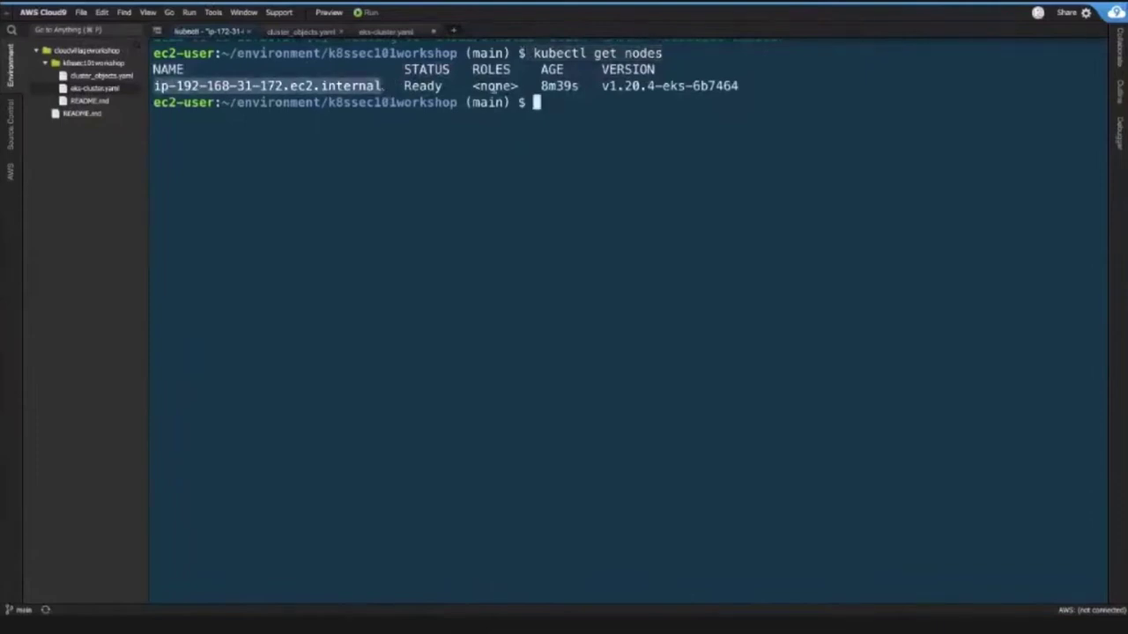
double_click(536, 85)
drag(599, 85, 649, 86)
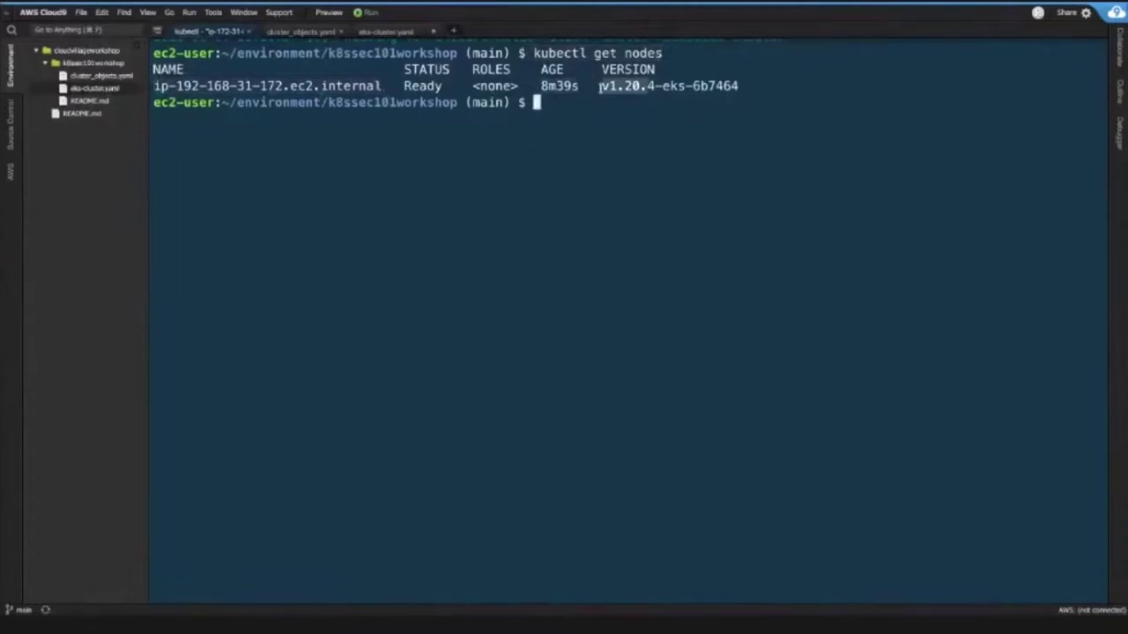
click(599, 86)
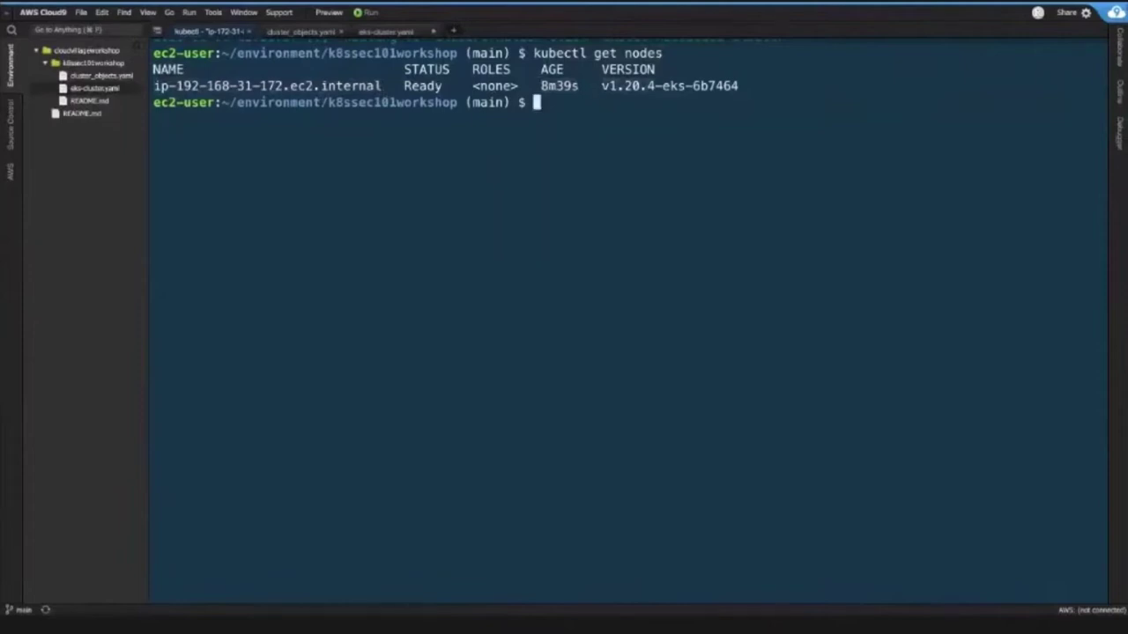
drag(396, 85, 442, 86)
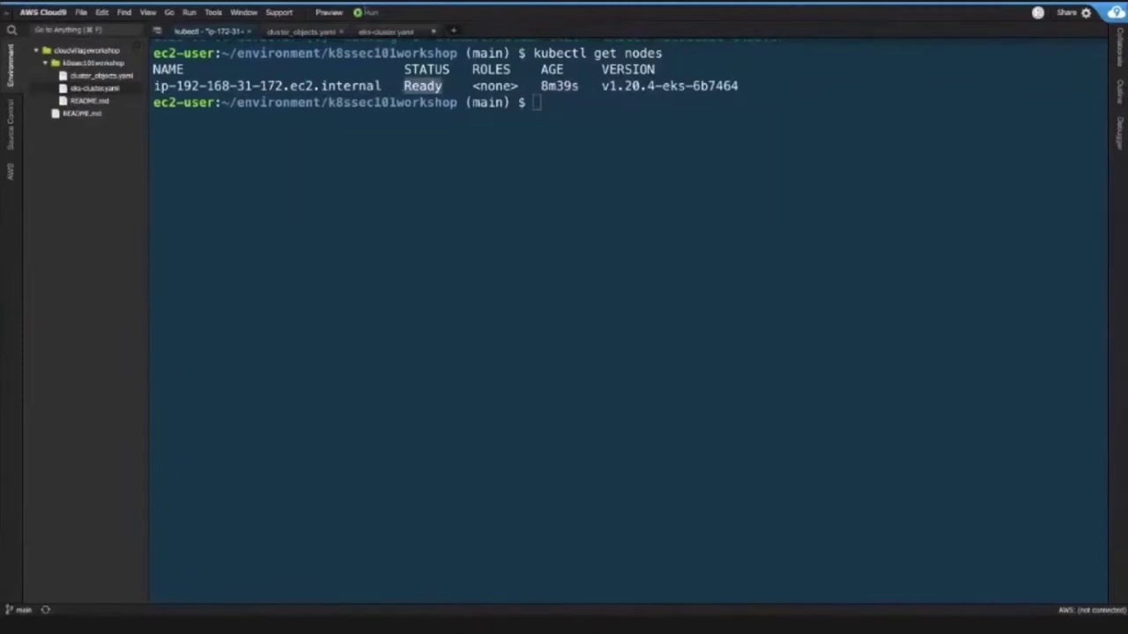
- Change into ~/.kube and list its contents with ls -la
text(cd ~)
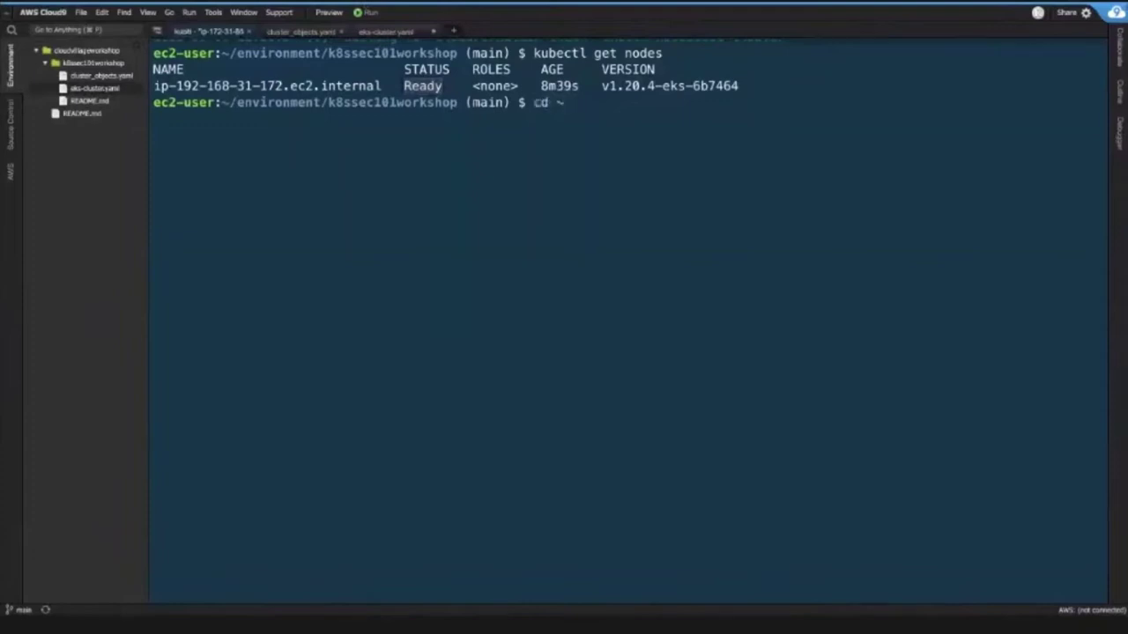
text(/.kube)
key(Return)
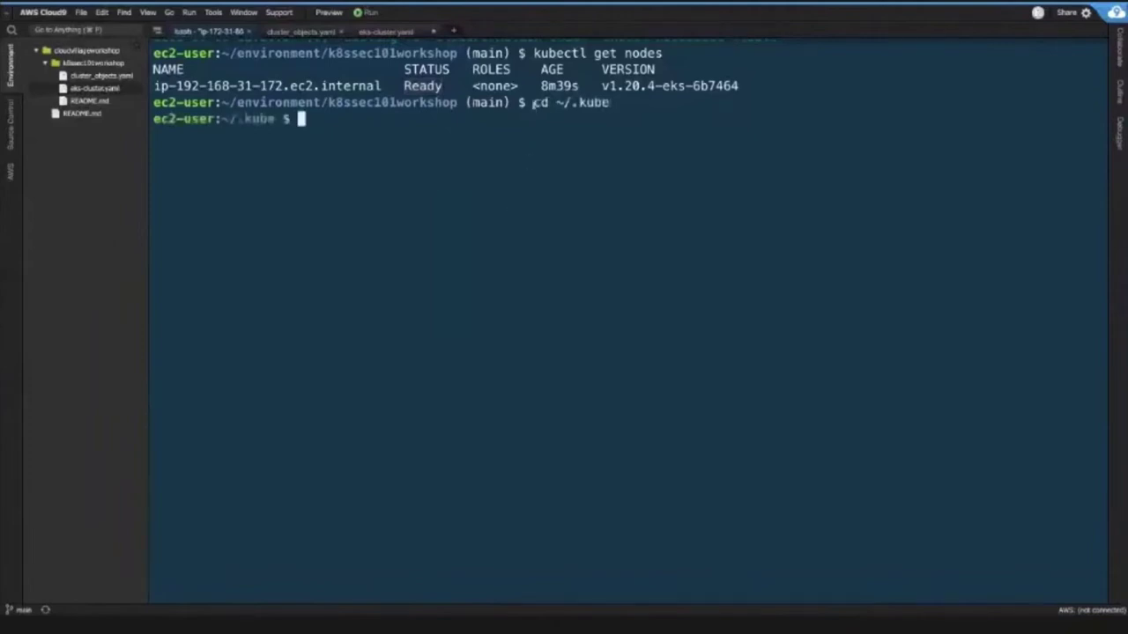
drag(534, 104, 609, 103)
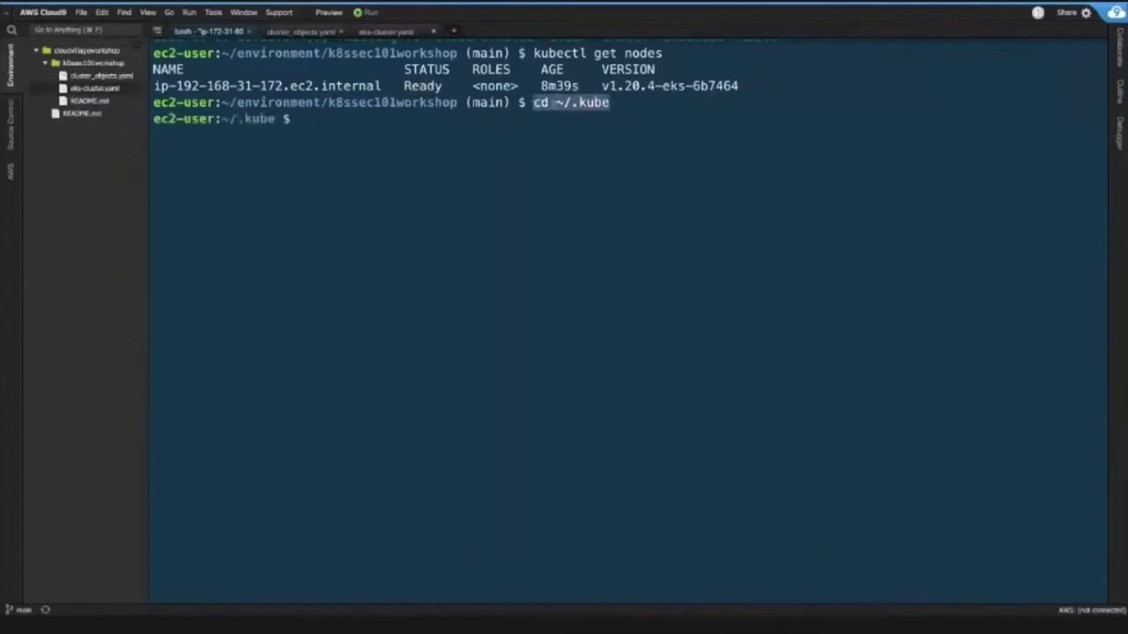
text(ls -la)
key(Return)
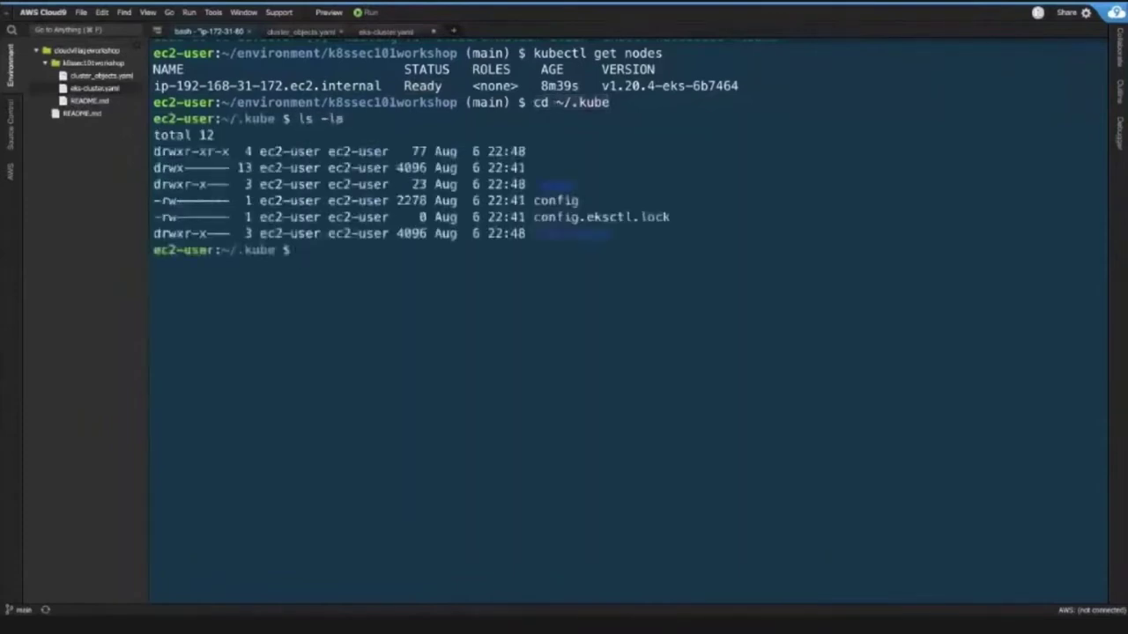
- Print the kubeconfig file with cat config, then clear the terminal
text(cat config)
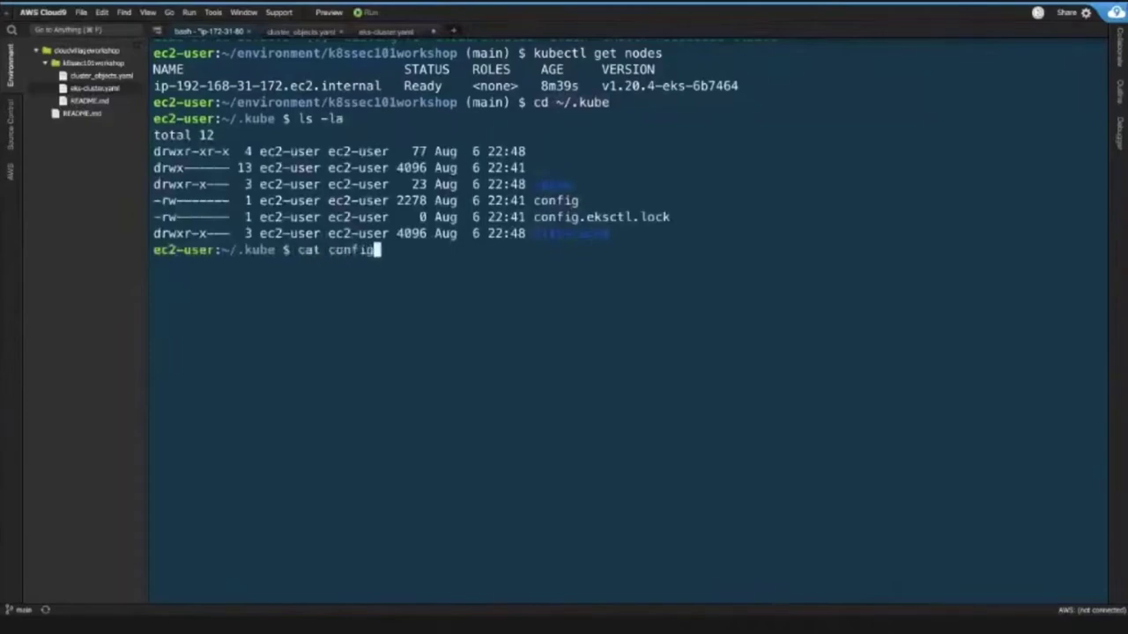
key(Return)
scroll(627, 317, up, 4)
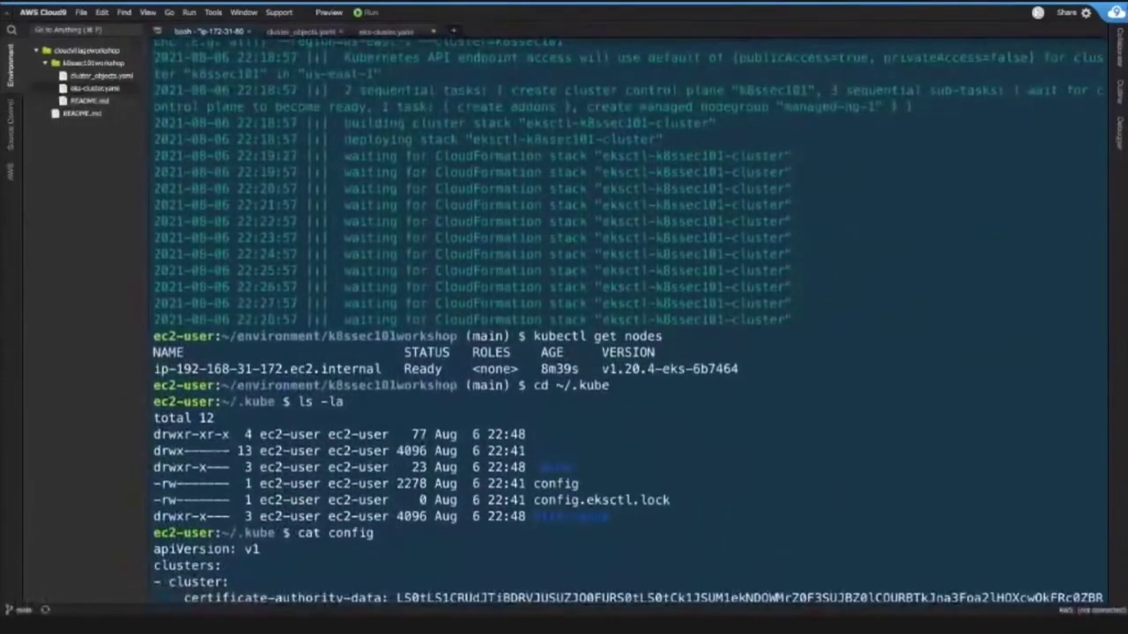
text(clear)
key(Return)
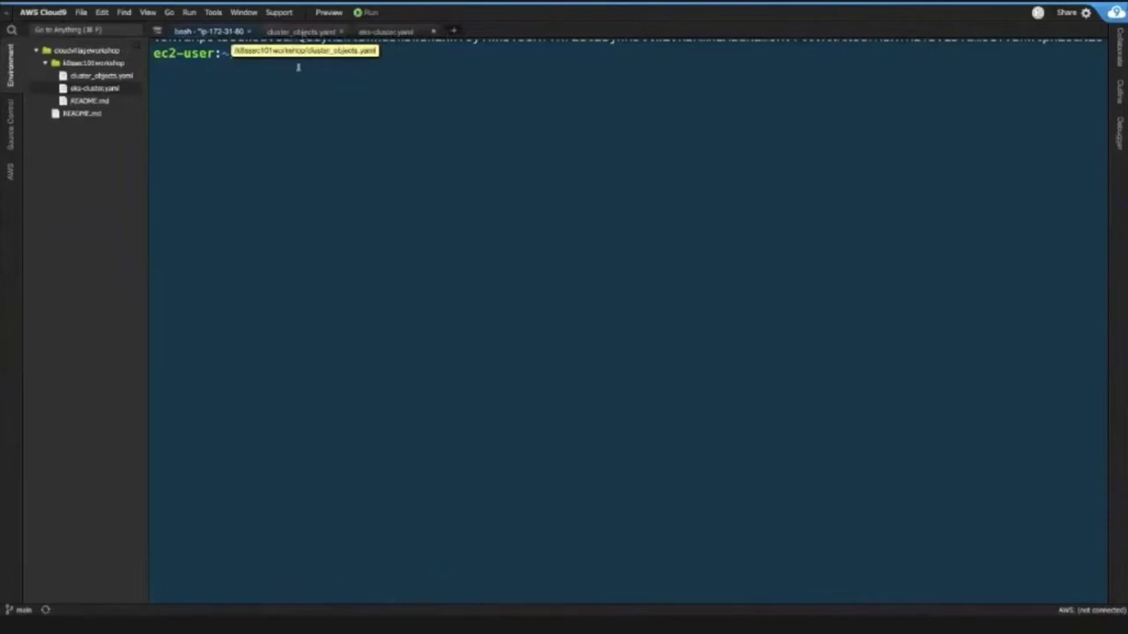
- List pods in the default namespace, then across all namespaces with kubectl get pods -A
text(ku)
text(b)
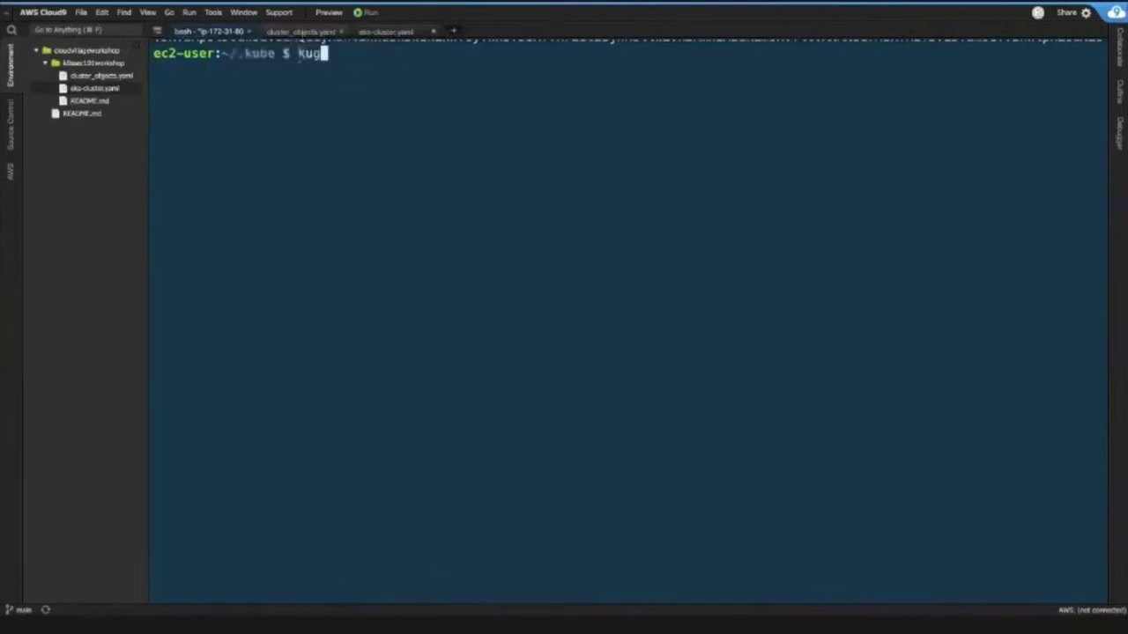
text(ectl get o)
text(ods)
key(Return)
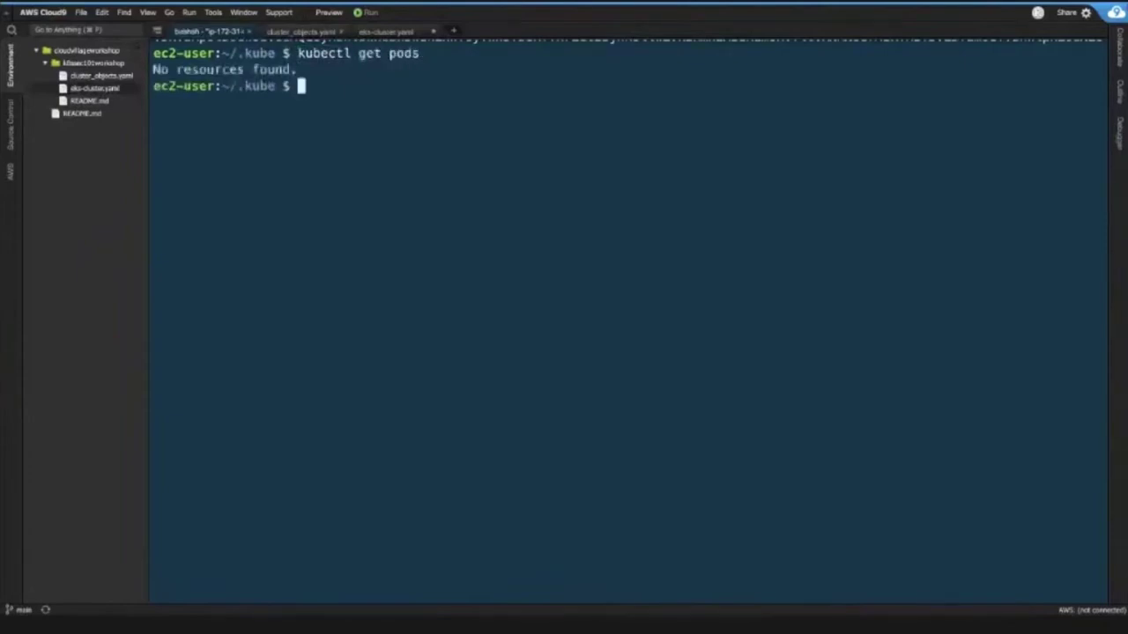
key(Up)
text(-A)
key(Return)
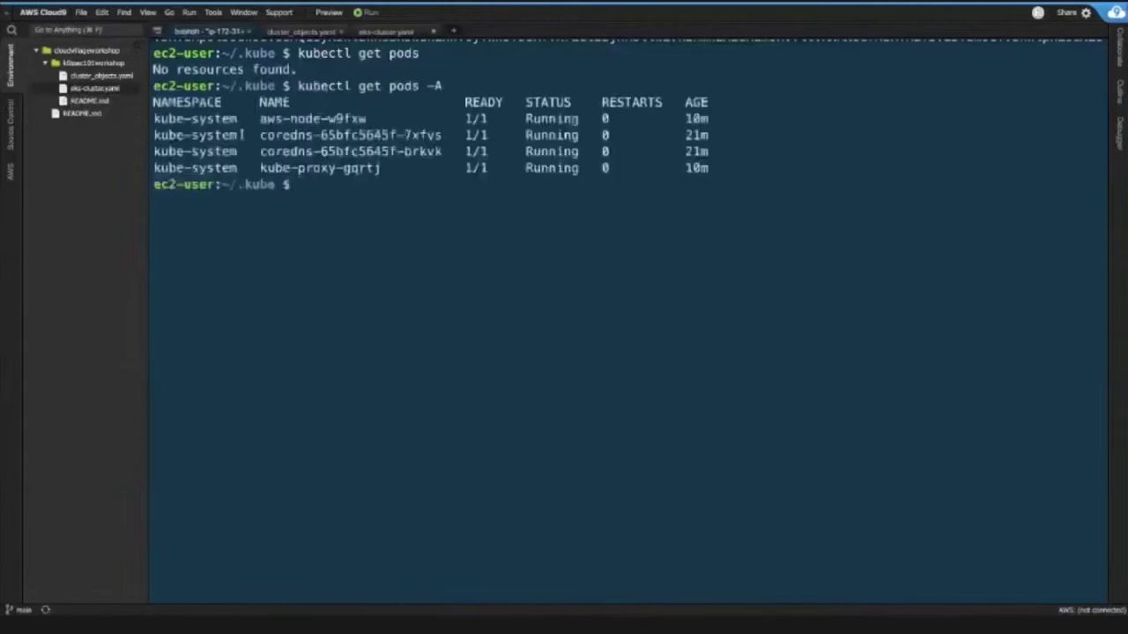
- Highlight the kube-system pod rows: aws-node, the two coredns pods and kube-proxy
drag(154, 150, 714, 168)
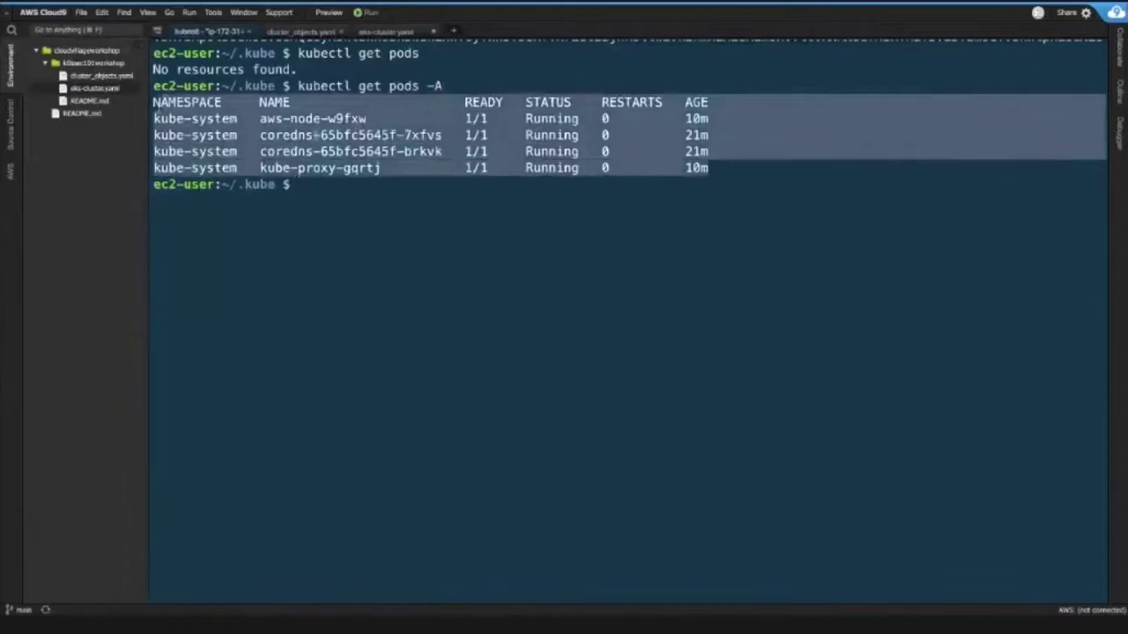
click(175, 110)
drag(155, 103, 415, 135)
click(419, 134)
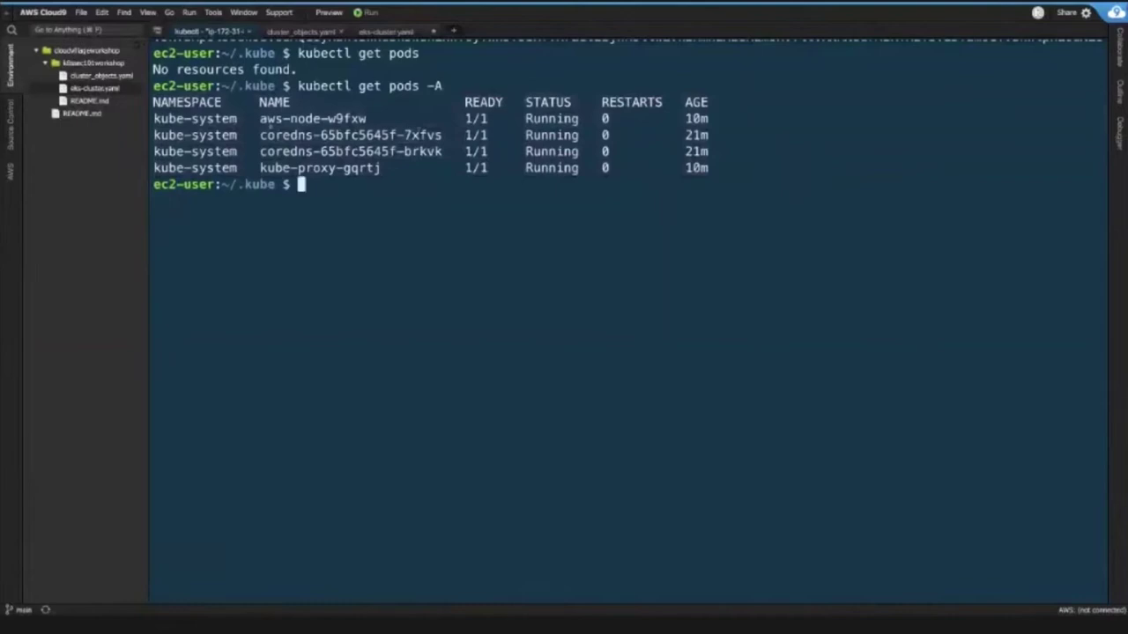
drag(261, 139, 261, 146)
click(265, 118)
drag(155, 167, 239, 168)
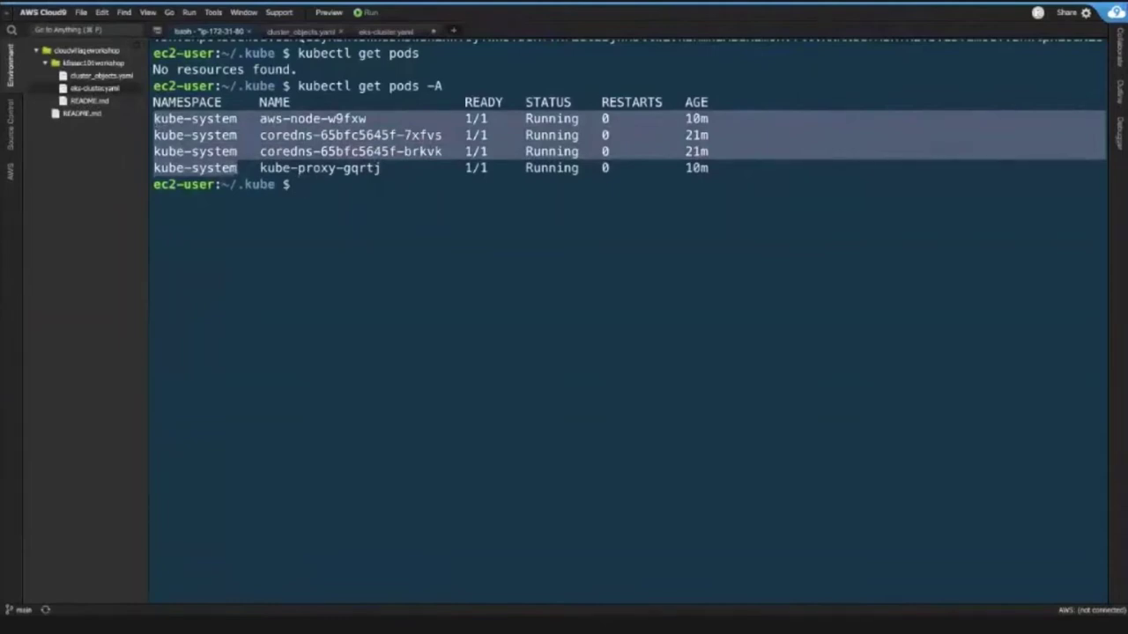
- Edit the recalled pods command into kubectl get namespace without running it
key(Up)
key(BackSpace)
key(BackSpace)
key(BackSpace)
key(BackSpace)
key(BackSpace)
key(BackSpace)
key(BackSpace)
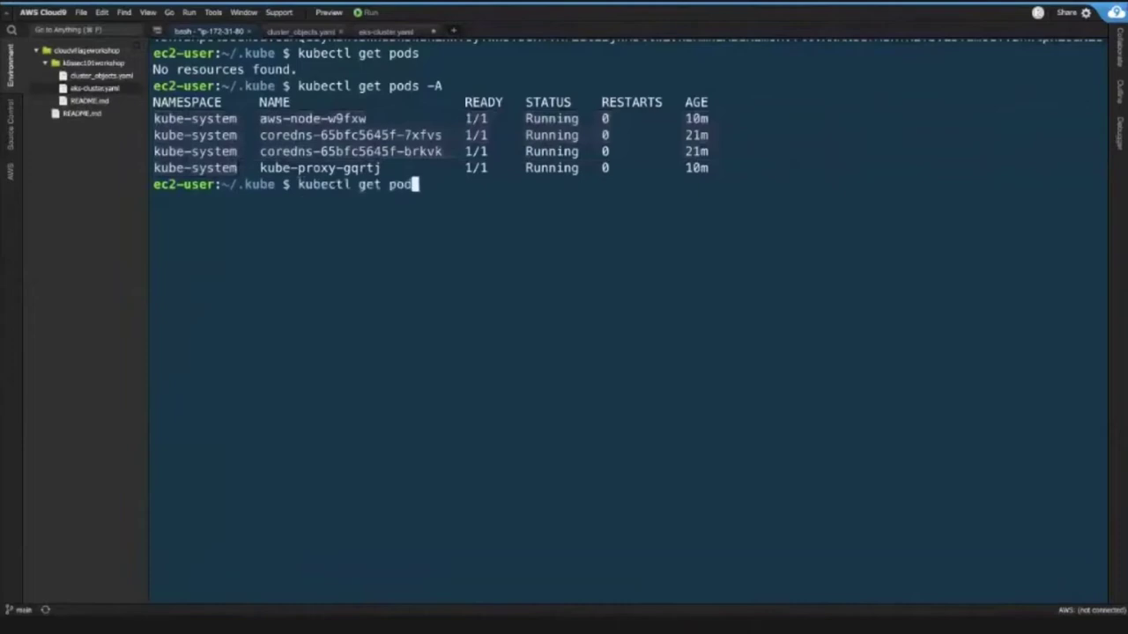
text(namespace)
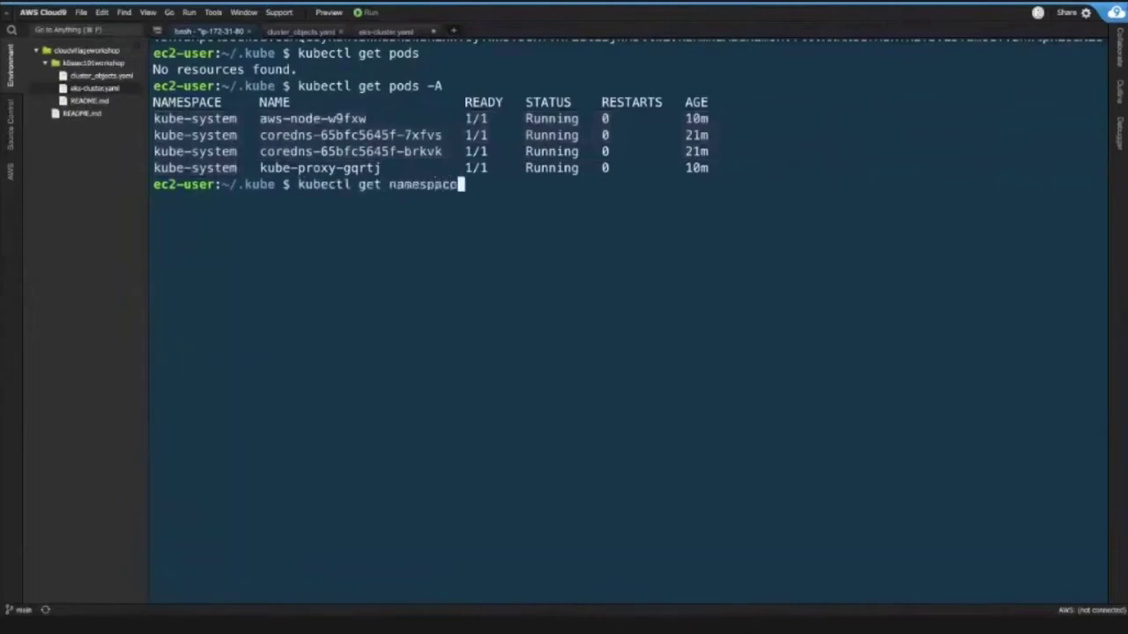
- Run kubectl get namespace, then the short form kubectl get ns, listing four Active namespaces
key(Return)
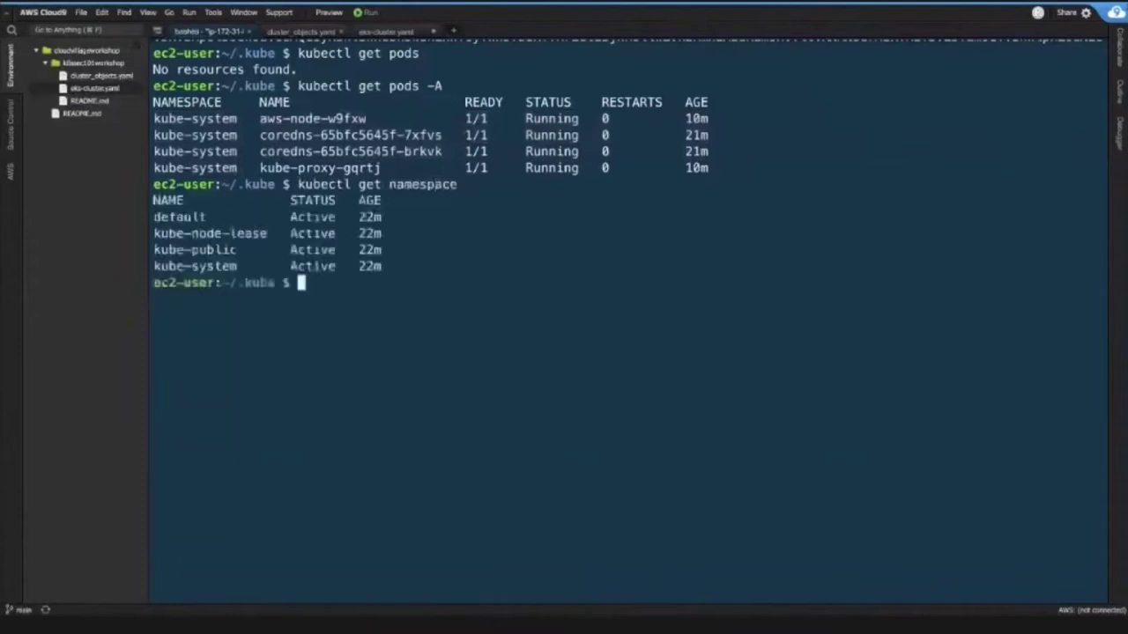
key(Up)
key(BackSpace)
key(BackSpace)
key(BackSpace)
key(BackSpace)
key(BackSpace)
key(BackSpace)
key(BackSpace)
key(BackSpace)
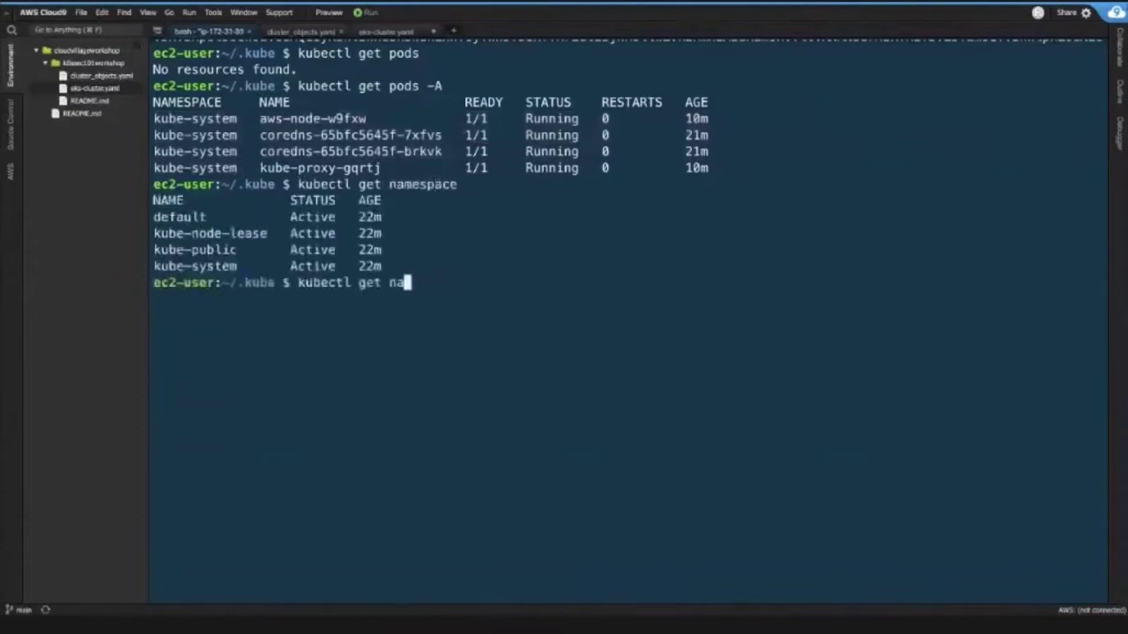
text(s)
key(Return)
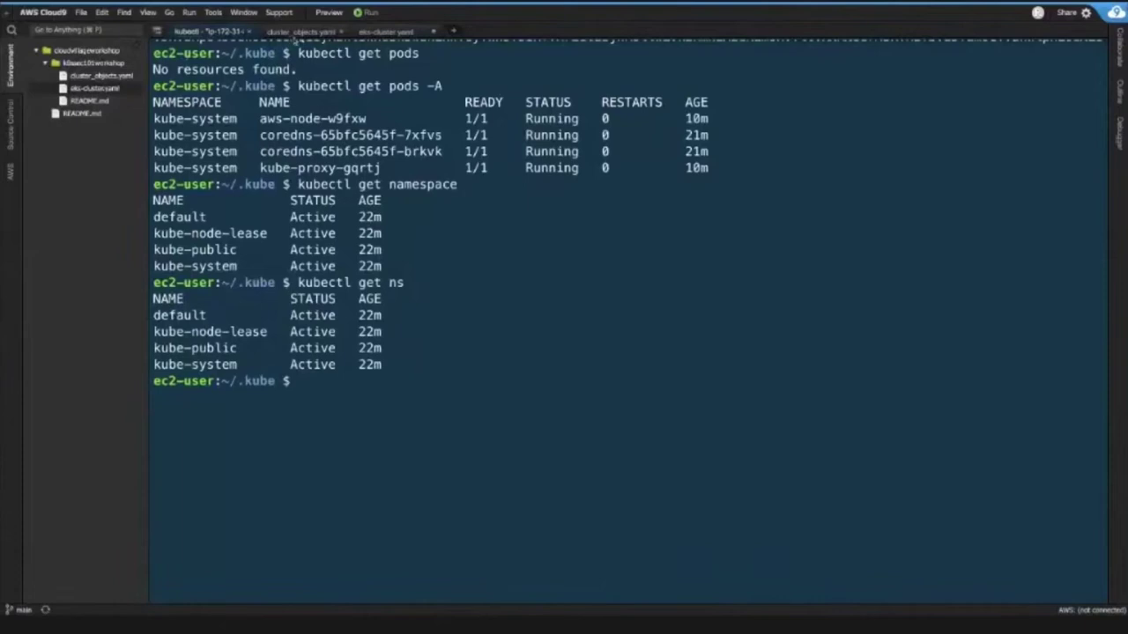
click(298, 34)
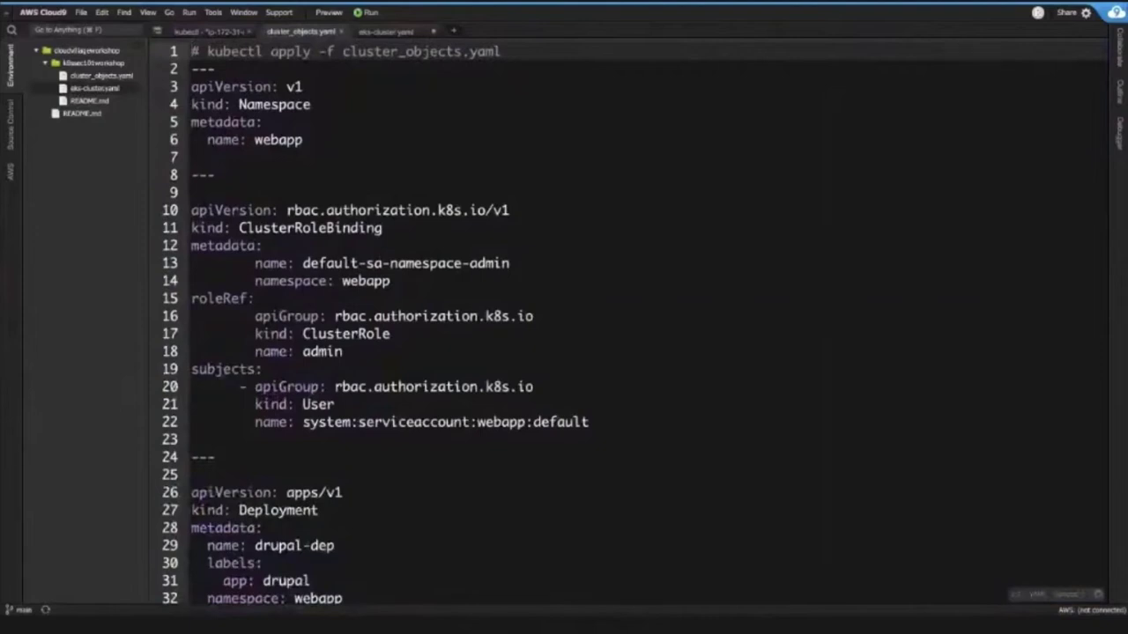
- Highlight the webapp Namespace definition on lines 3–6 and its --- separators
scroll(298, 139, down, 1)
scroll(298, 139, up, 1)
drag(303, 143, 202, 86)
click(226, 69)
double_click(228, 69)
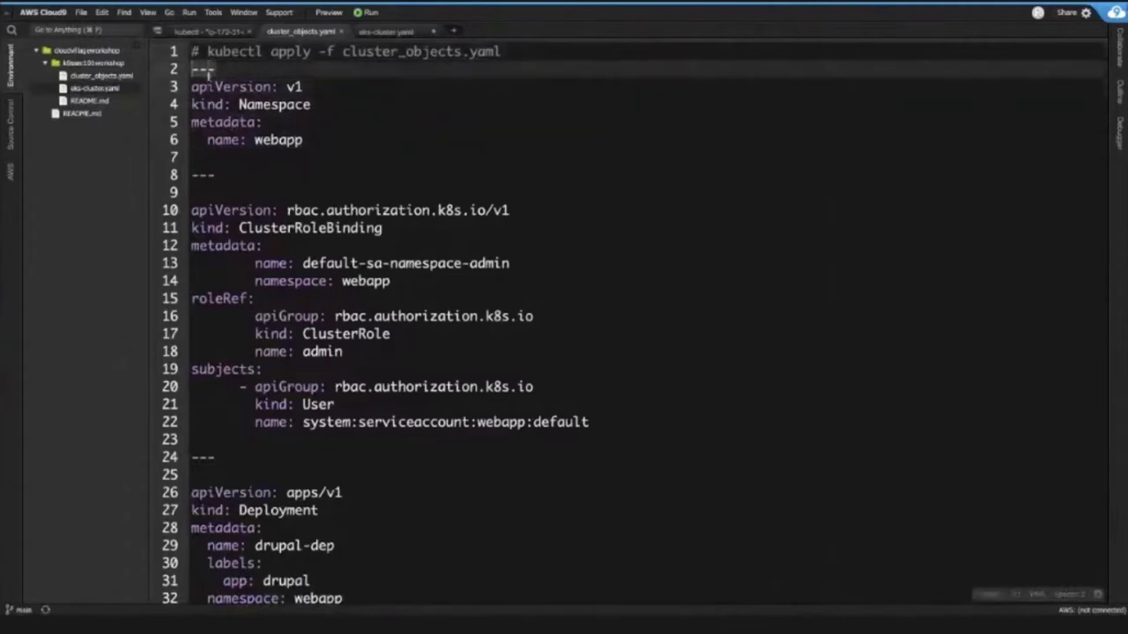
click(222, 72)
double_click(222, 73)
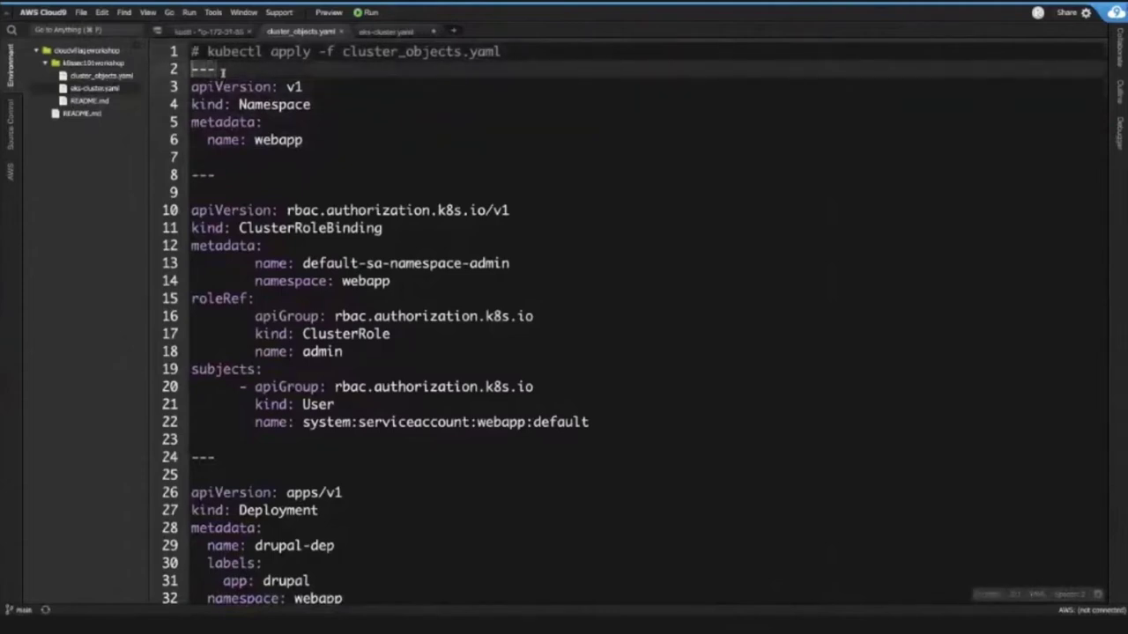
double_click(223, 181)
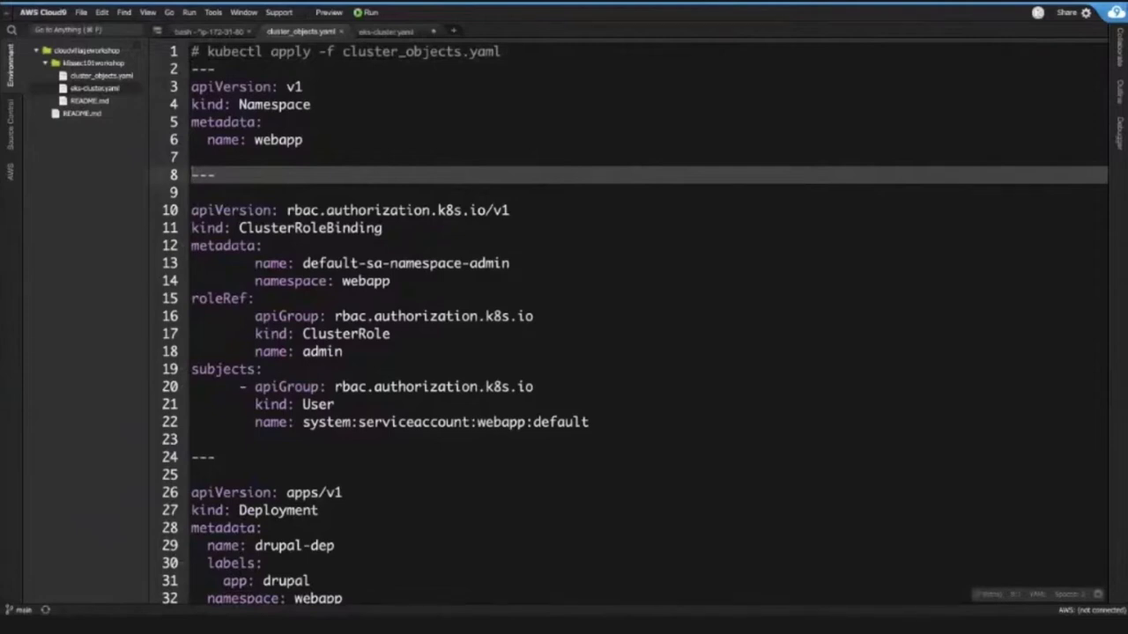
click(327, 139)
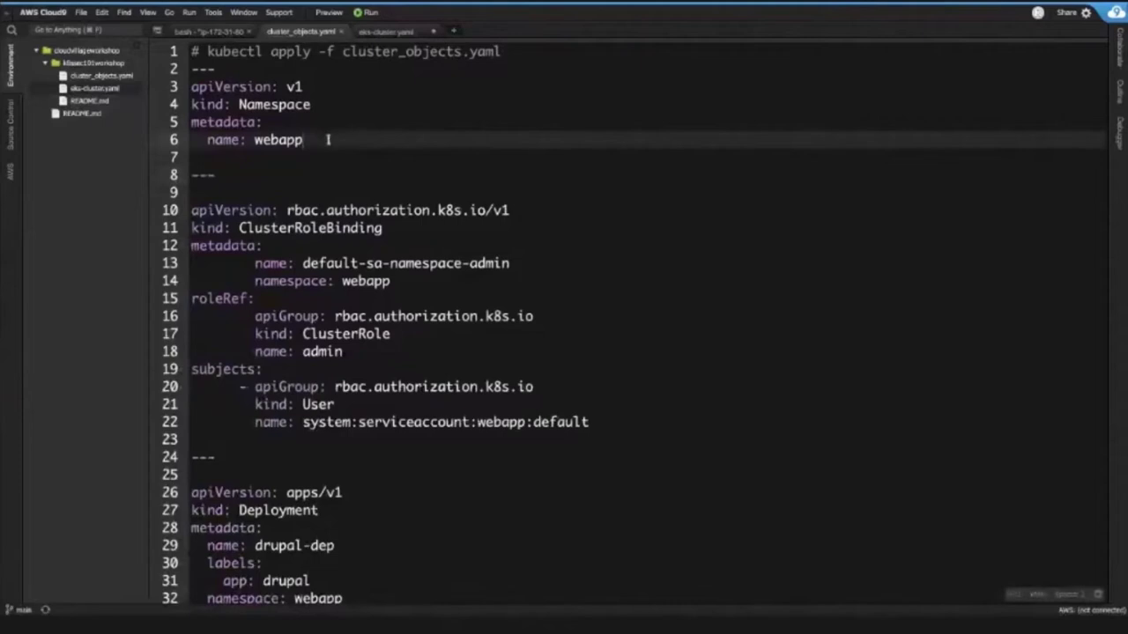
key(shift+Up)
key(shift+Up)
key(shift+Up)
key(shift+Home)
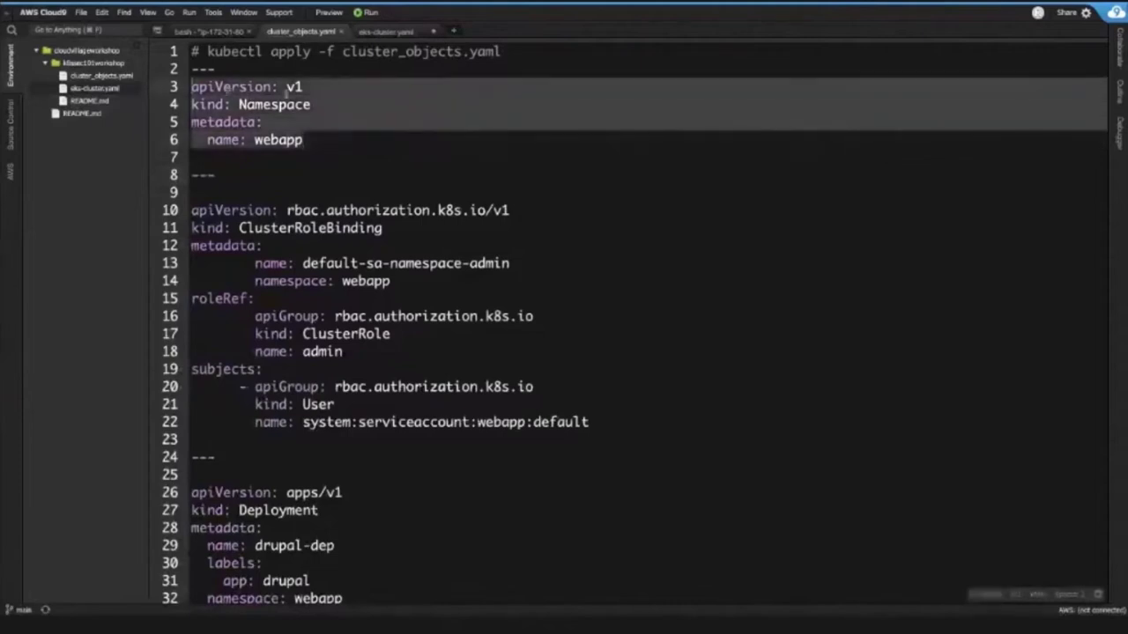
click(261, 145)
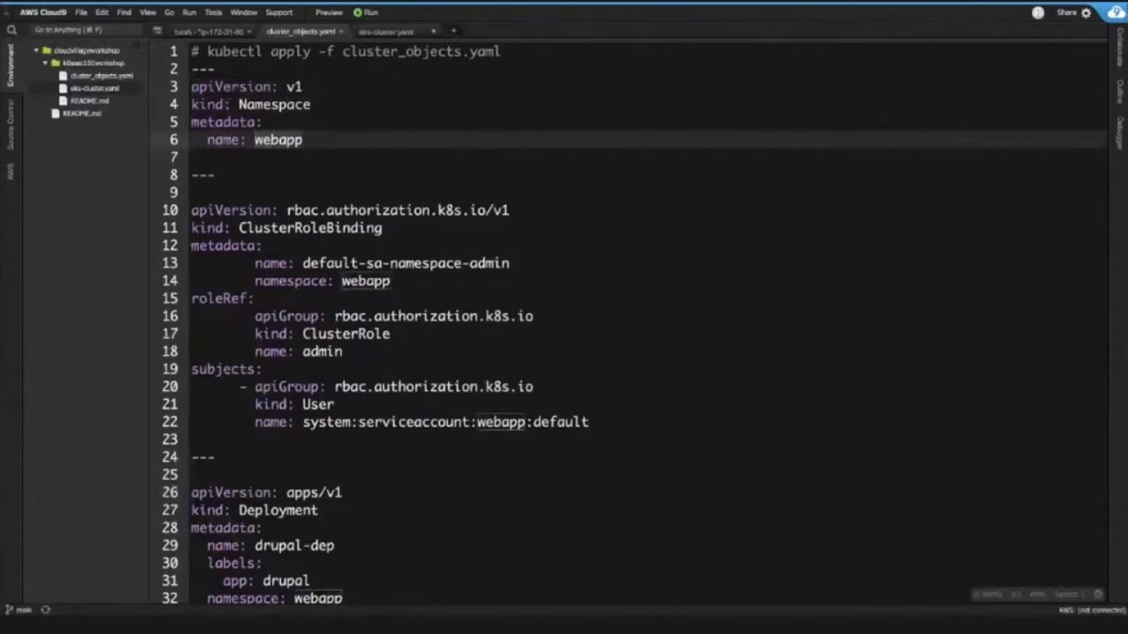
- Highlight the ClusterRoleBinding definition and select its admin role on line 18
drag(632, 419, 188, 212)
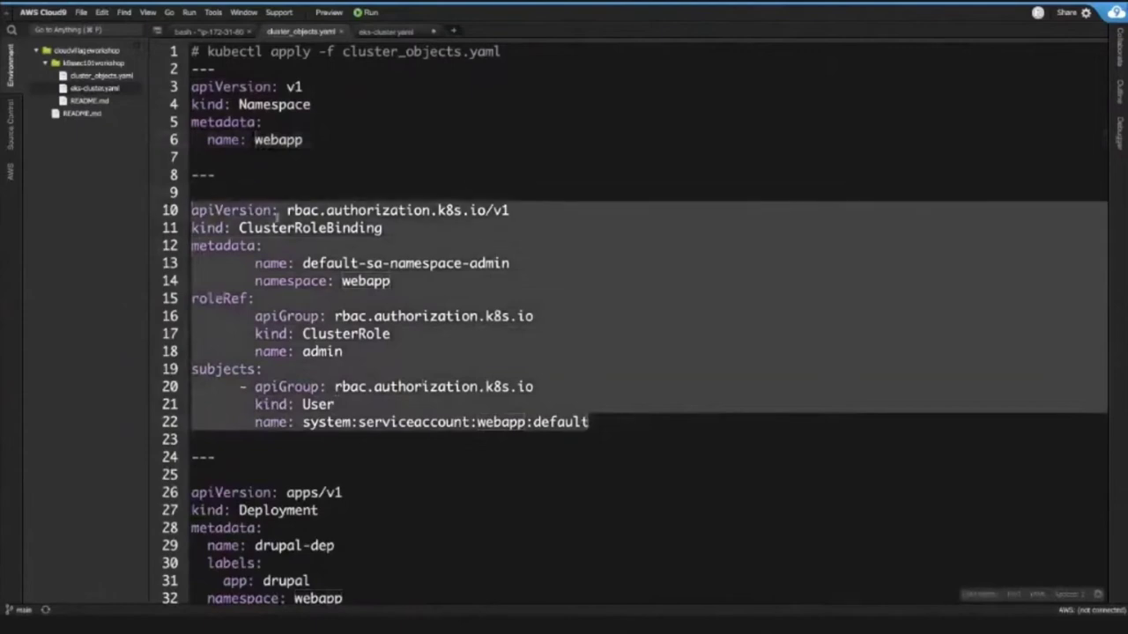
click(267, 245)
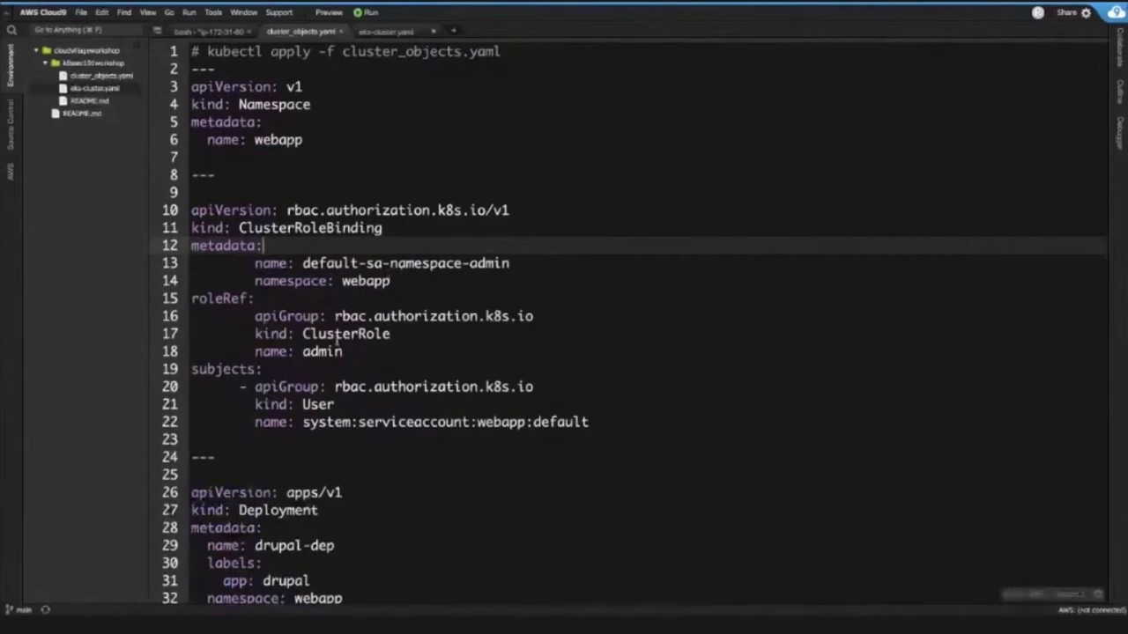
double_click(332, 351)
scroll(328, 345, down, 1)
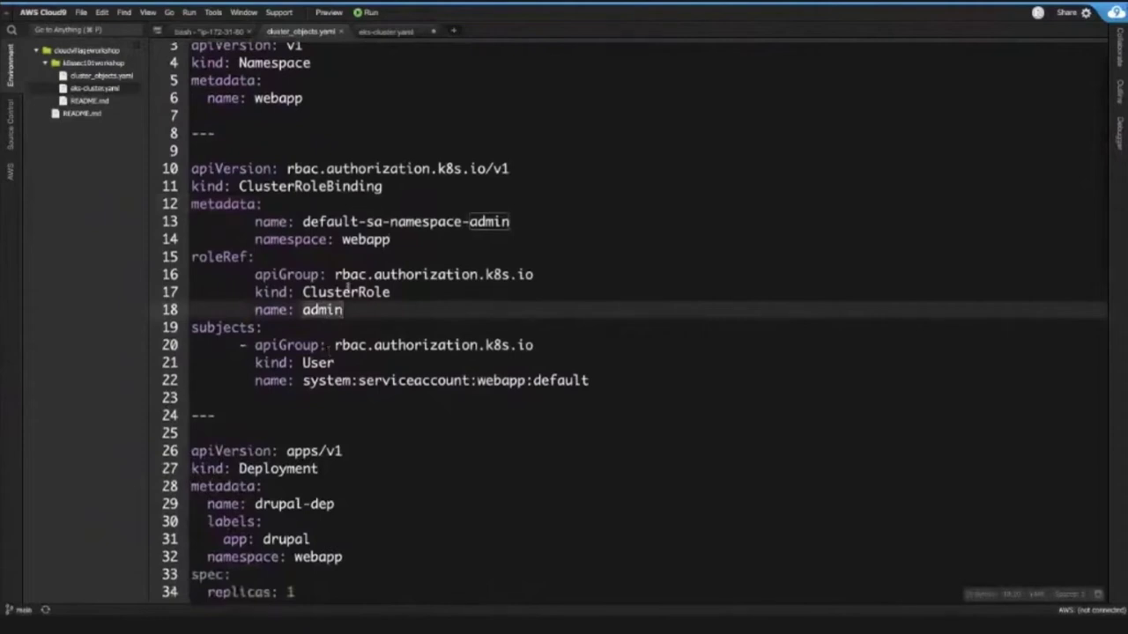
scroll(348, 289, down, 1)
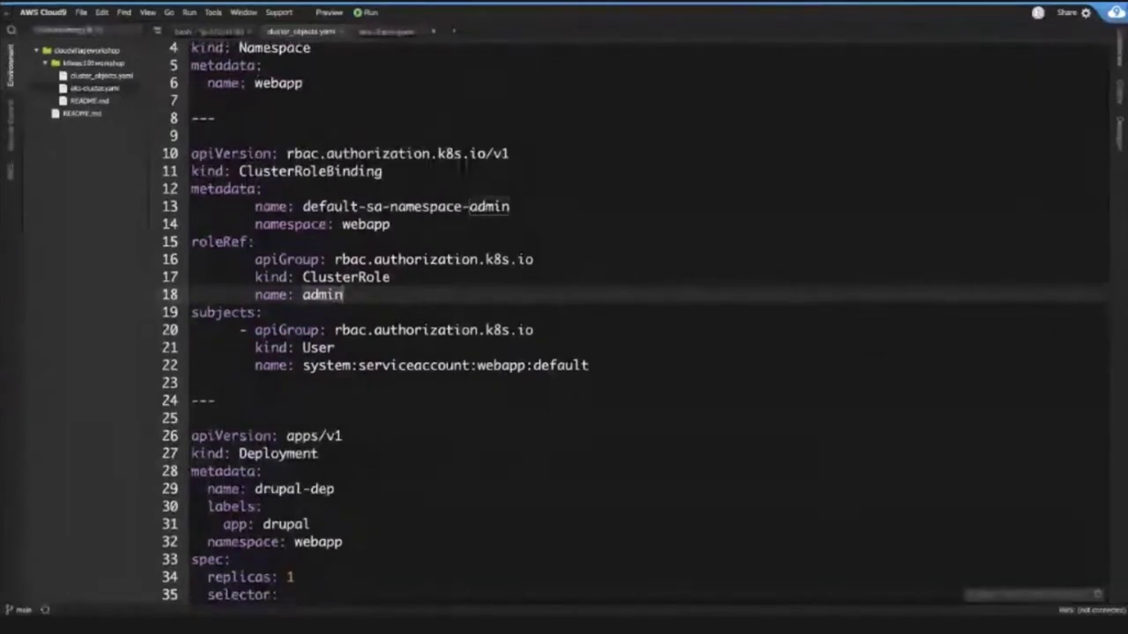
click(619, 364)
key(shift+Up)
key(shift+Up)
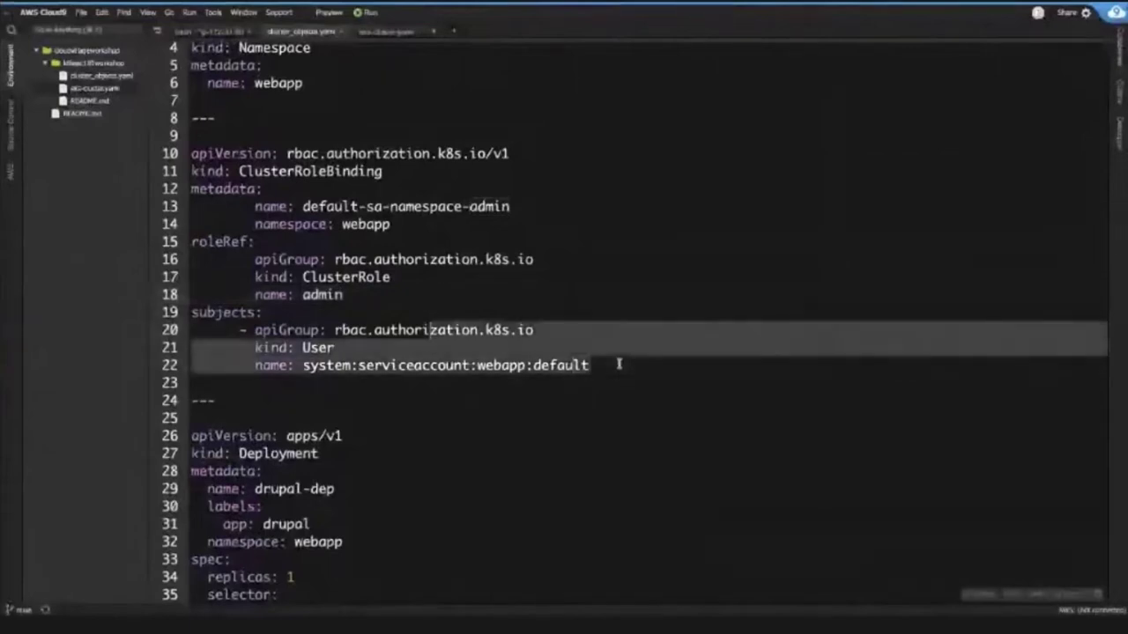
shift+click(172, 116)
scroll(359, 241, down, 3)
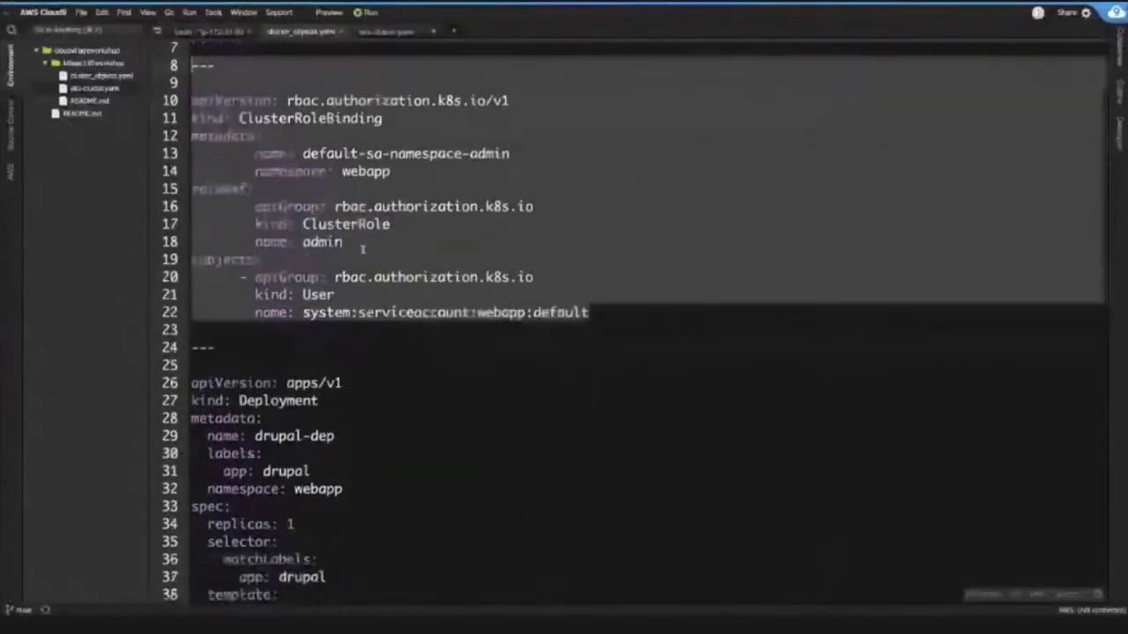
scroll(359, 256, down, 2)
click(359, 258)
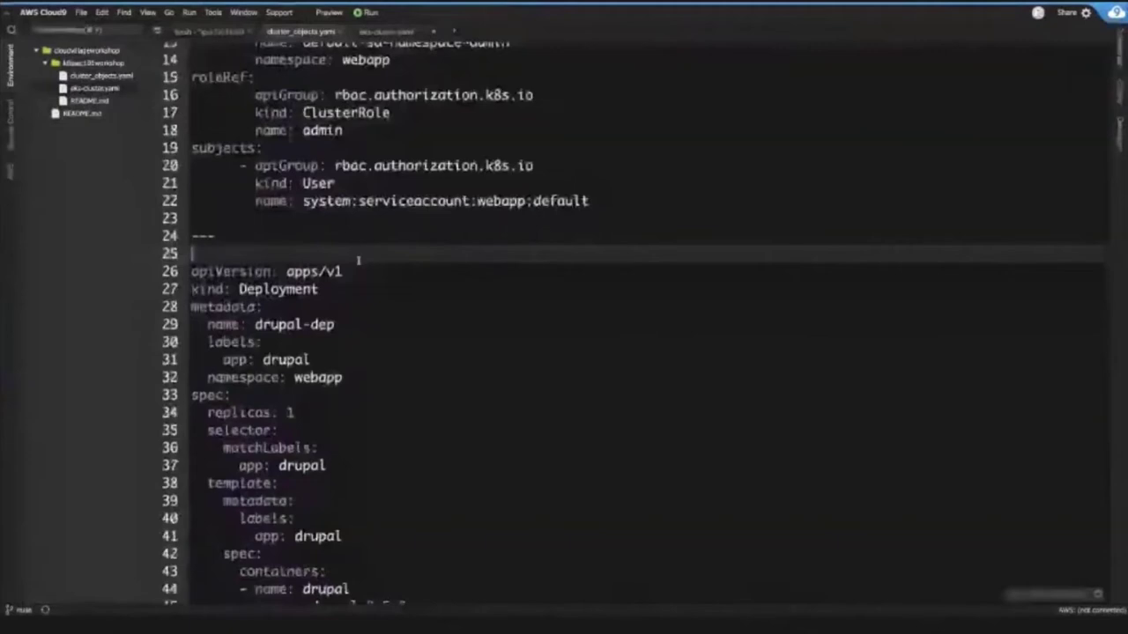
scroll(358, 260, down, 2)
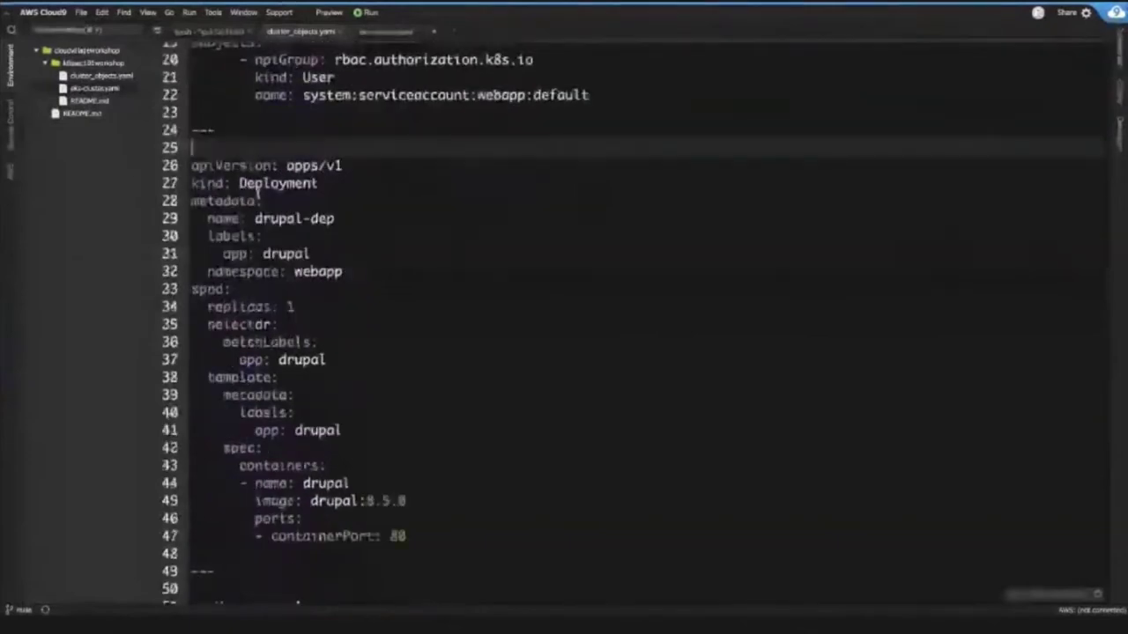
click(232, 182)
key(End)
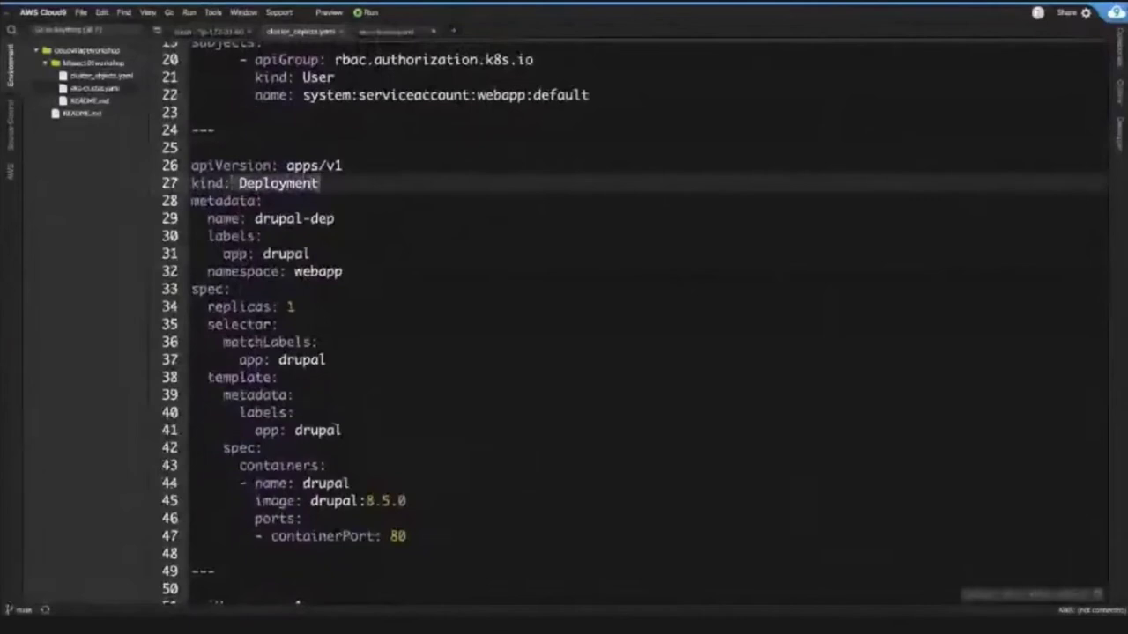
scroll(312, 220, down, 1)
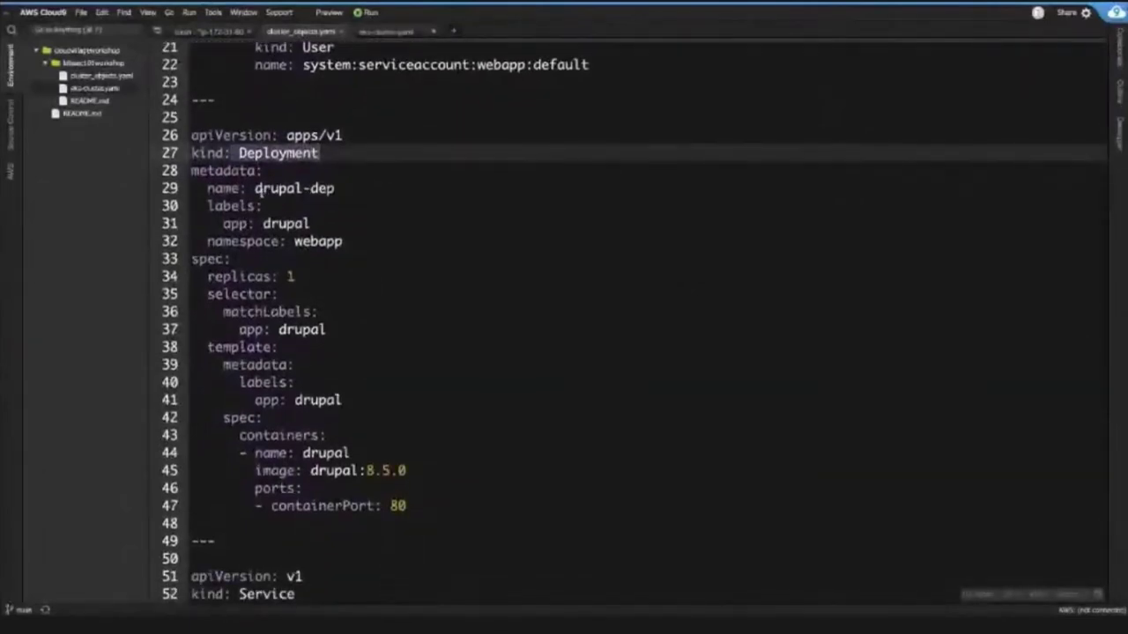
click(256, 188)
key(shift+End)
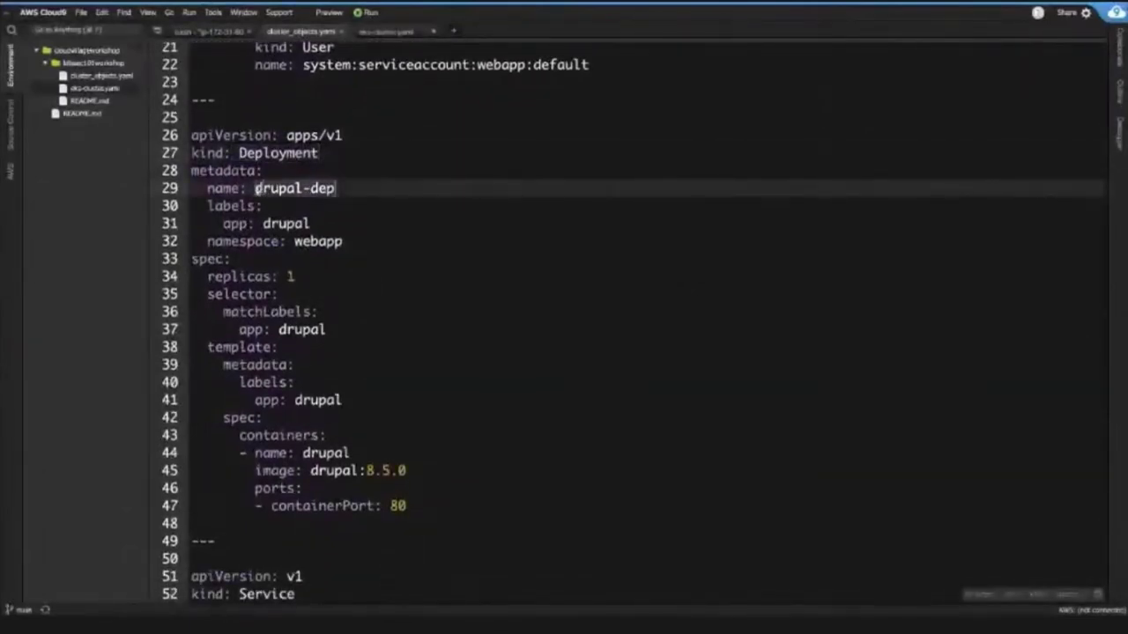
scroll(335, 189, down, 1)
scroll(336, 189, down, 3)
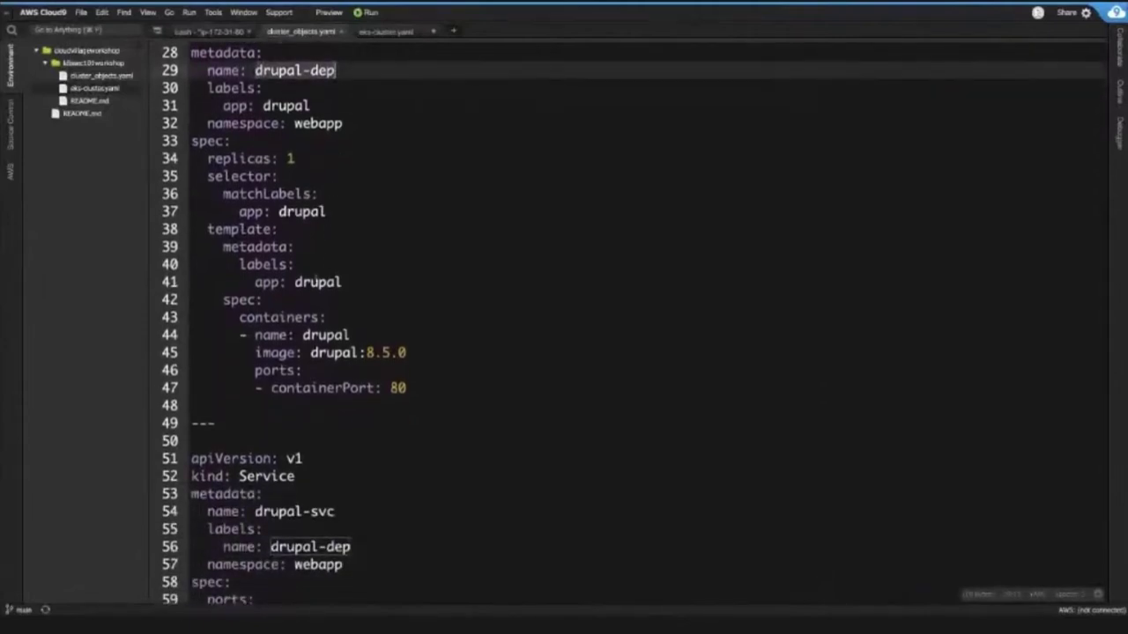
scroll(271, 254, down, 1)
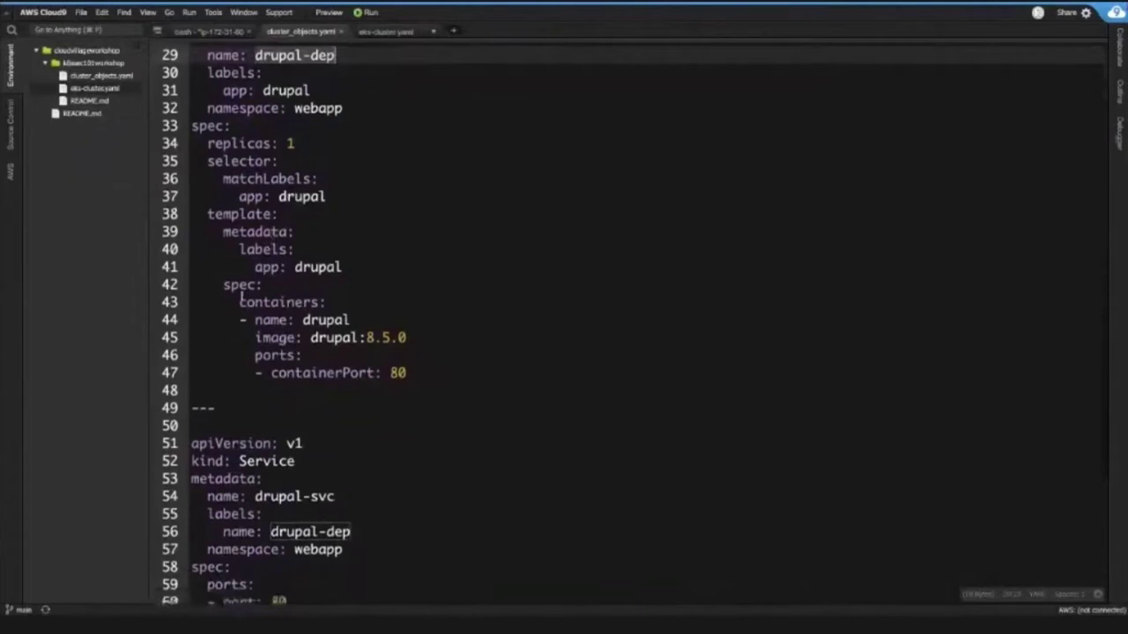
click(223, 285)
key(shift+Down)
key(shift+End)
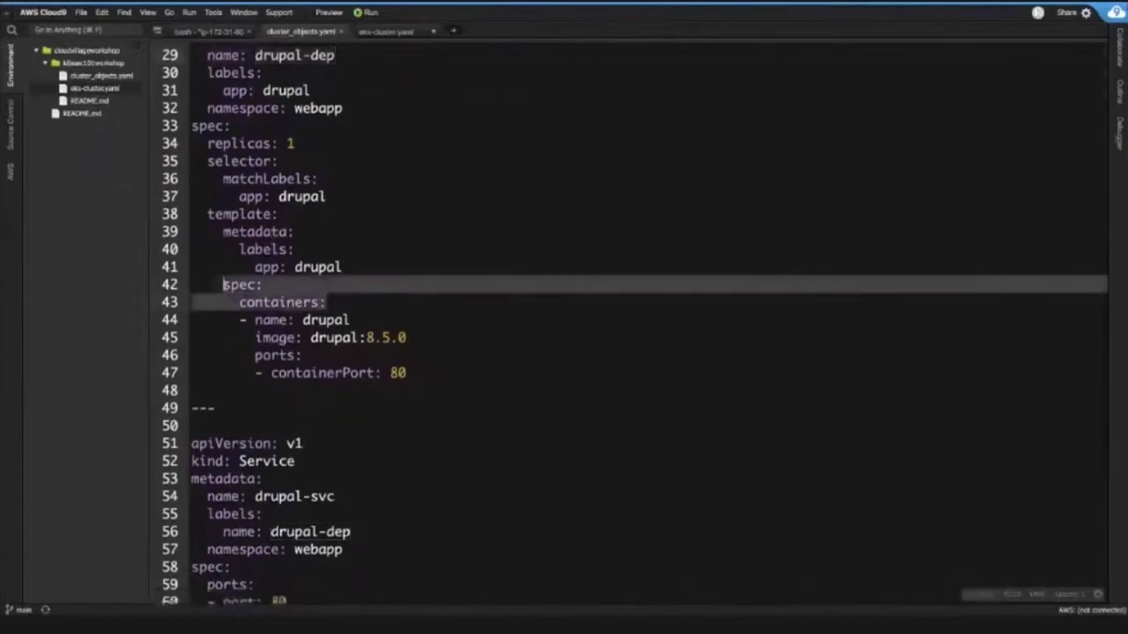
key(Right)
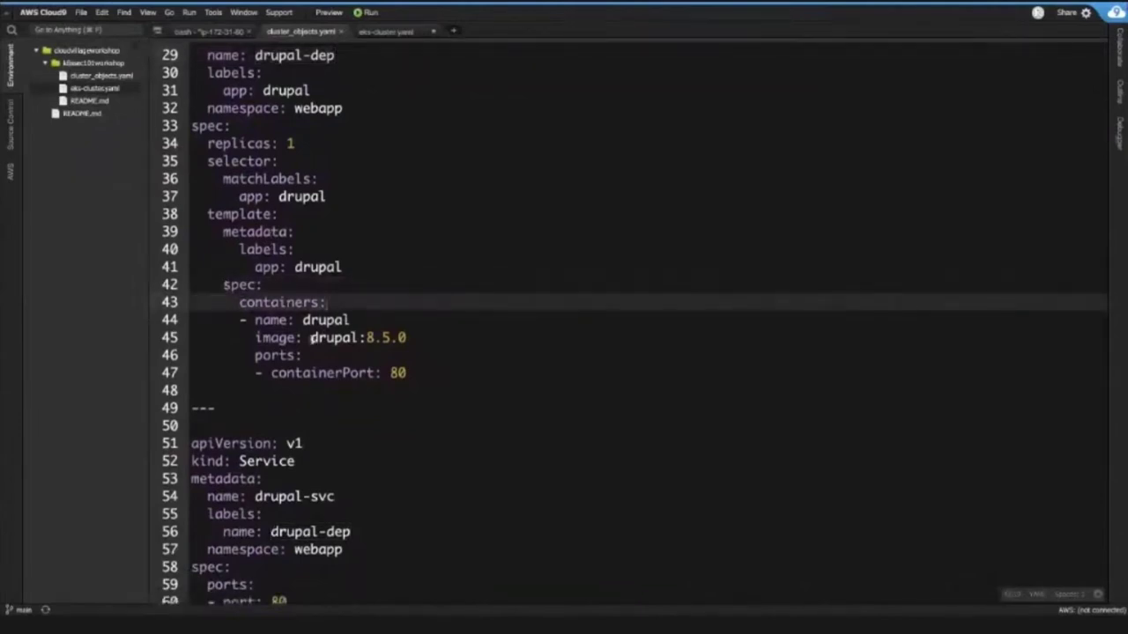
click(311, 340)
key(shift+Right)
key(shift+Right)
key(shift+Right)
key(shift+Right)
key(shift+Right)
key(shift+Right)
key(shift+Right)
key(shift+Right)
key(shift+Right)
key(shift+Right)
key(shift+Right)
key(shift+Right)
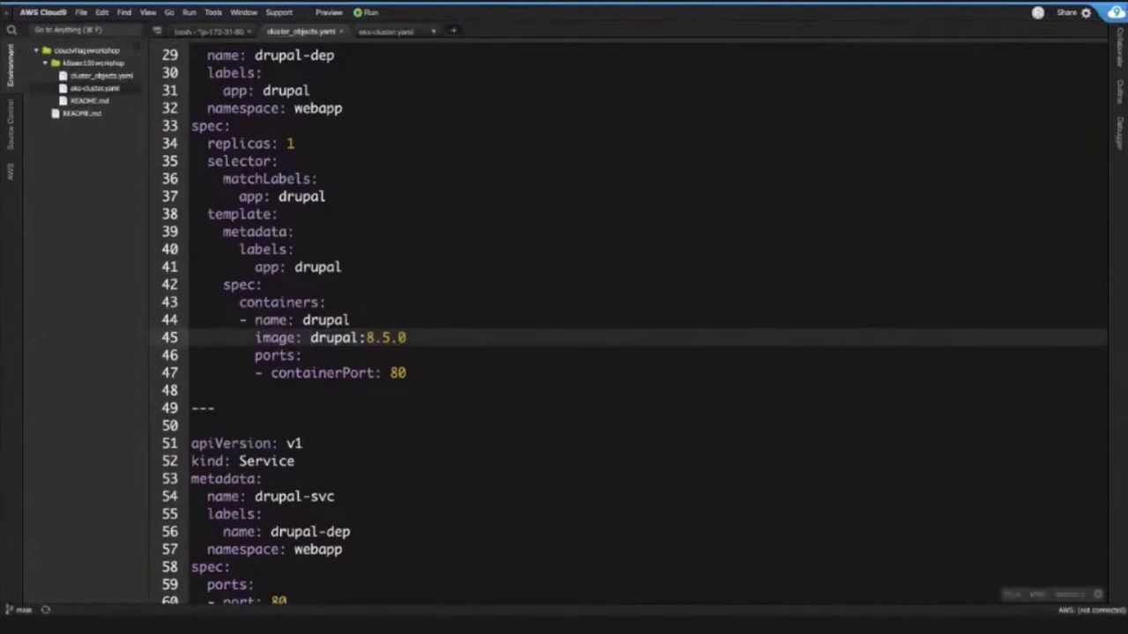
drag(310, 338, 412, 341)
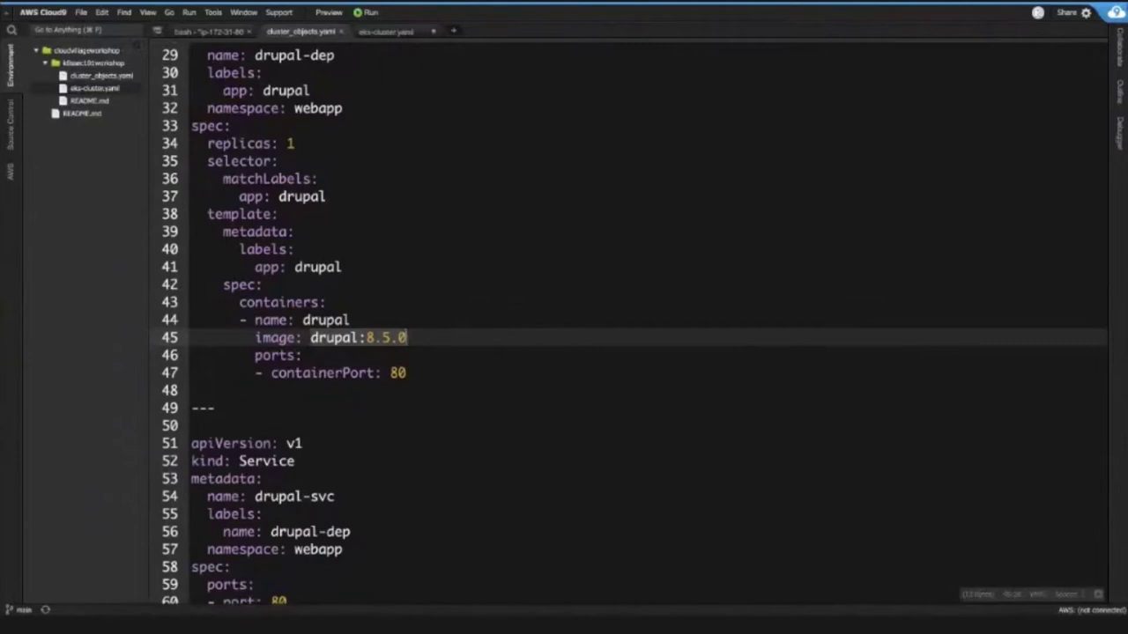
scroll(249, 195, down, 4)
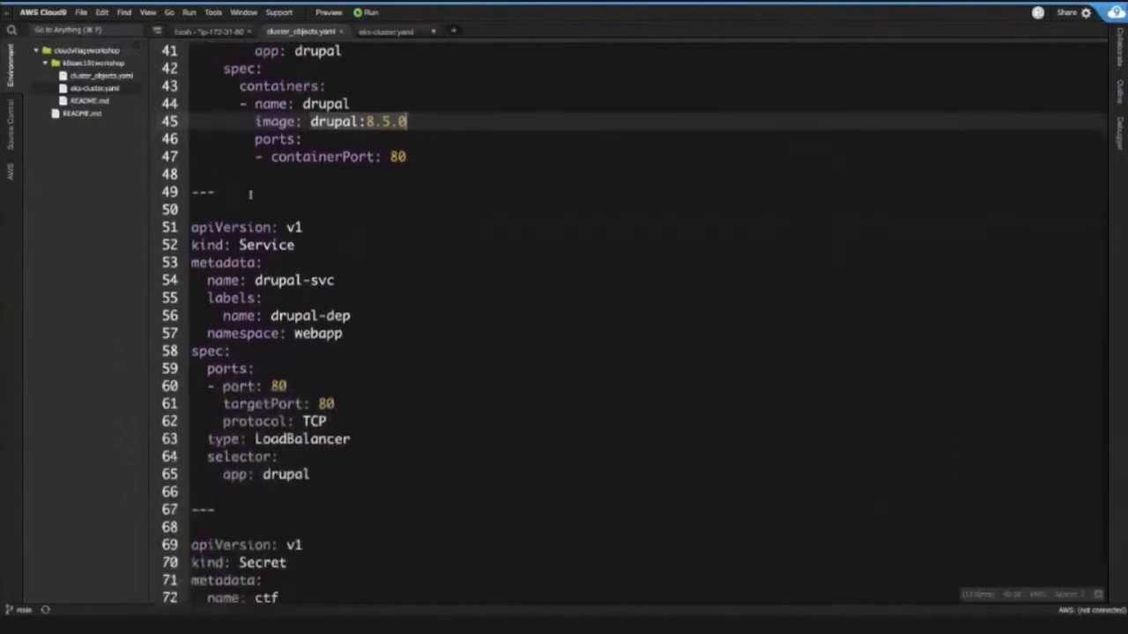
scroll(249, 195, down, 1)
scroll(251, 221, up, 1)
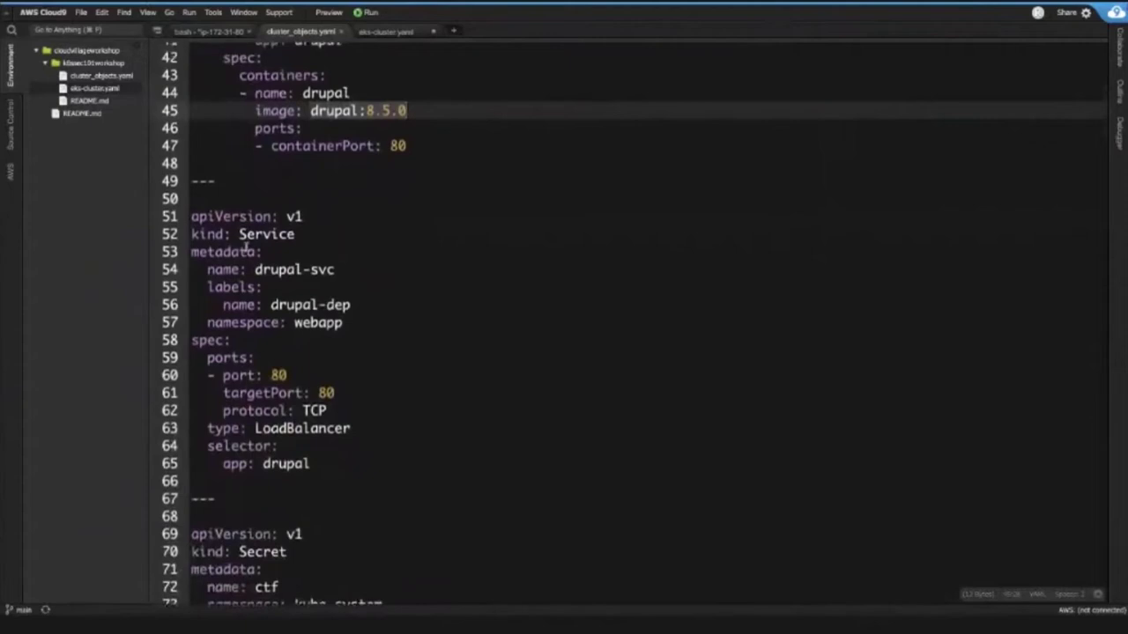
click(296, 234)
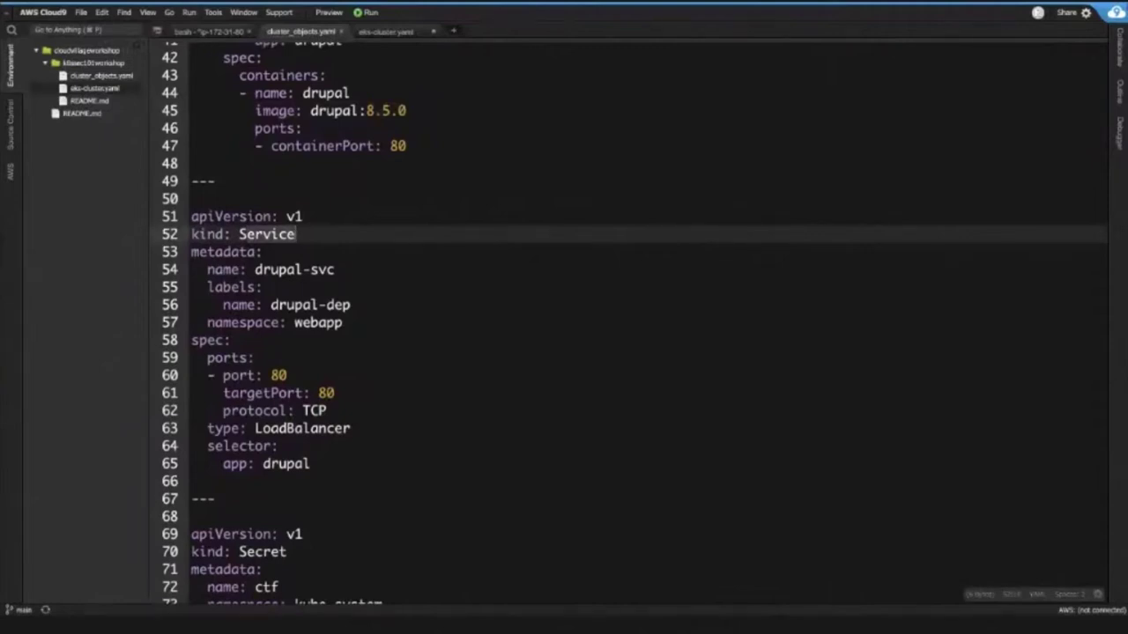
click(367, 433)
key(shift+Left)
key(shift+Left)
key(shift+Left)
key(shift+Left)
key(shift+Left)
key(shift+Left)
key(shift+Left)
key(shift+Left)
key(shift+Left)
key(shift+Left)
key(shift+Left)
key(shift+Left)
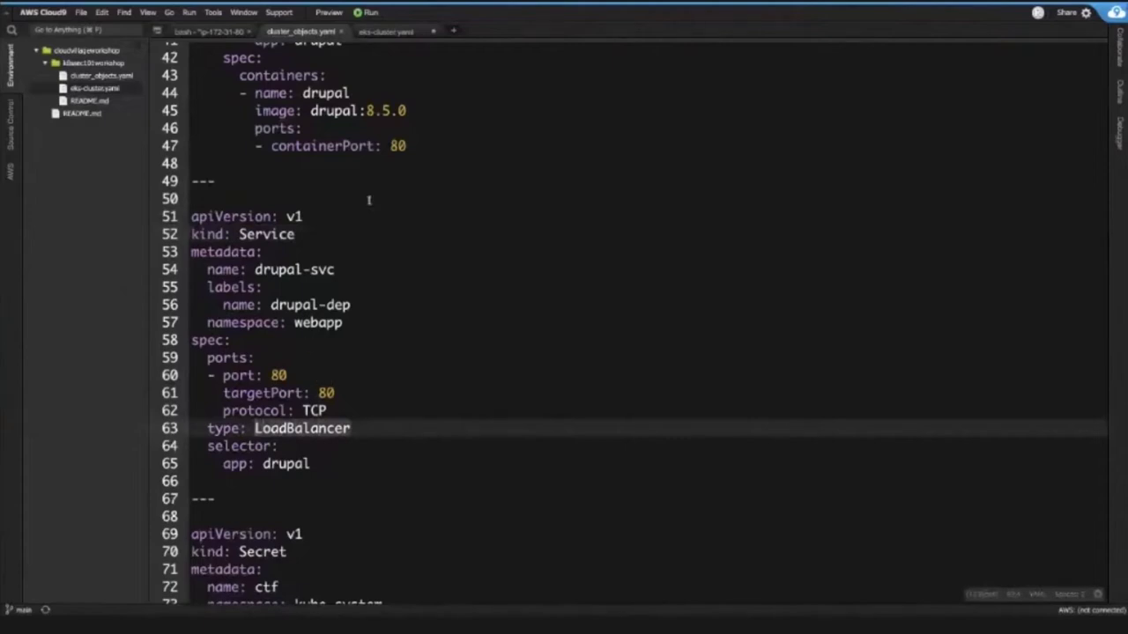
drag(396, 148, 392, 132)
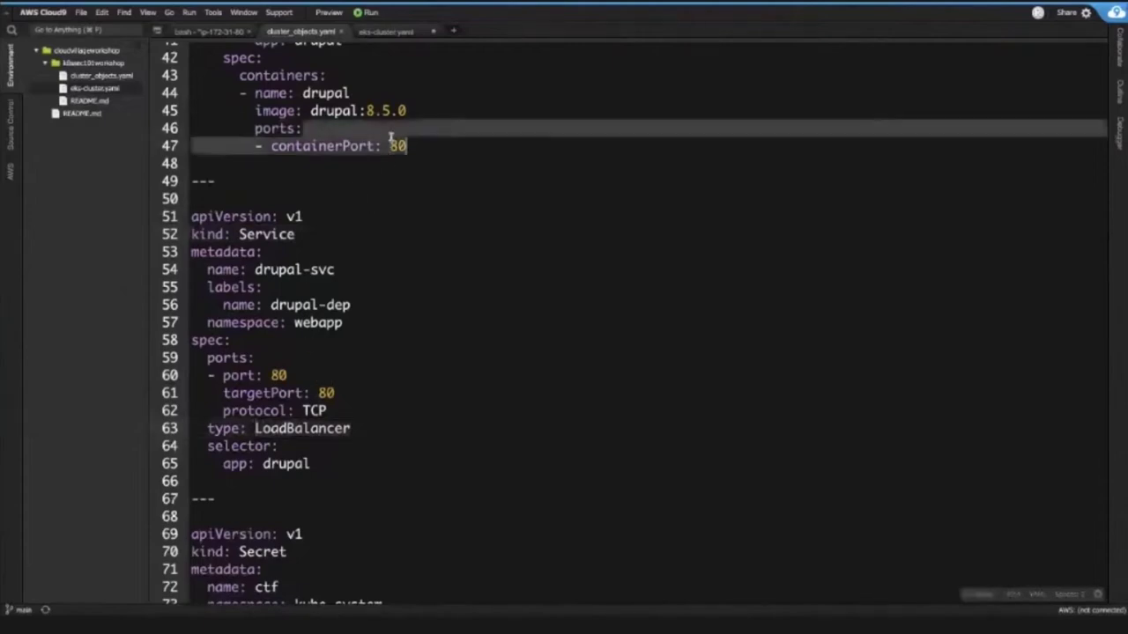
click(337, 393)
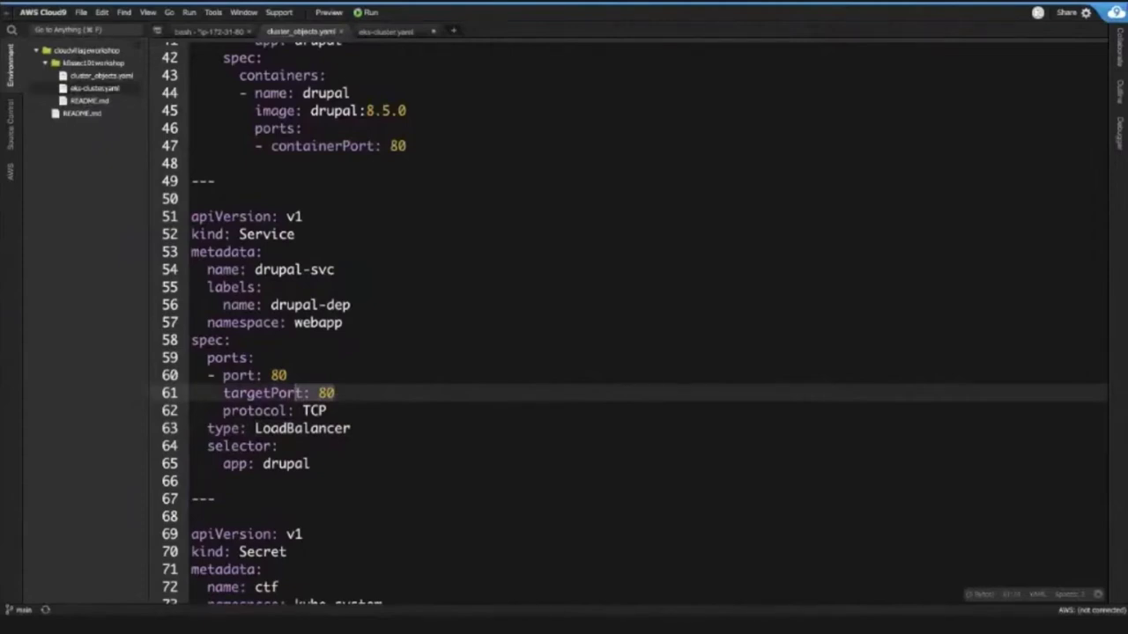
scroll(630, 324, down, 2)
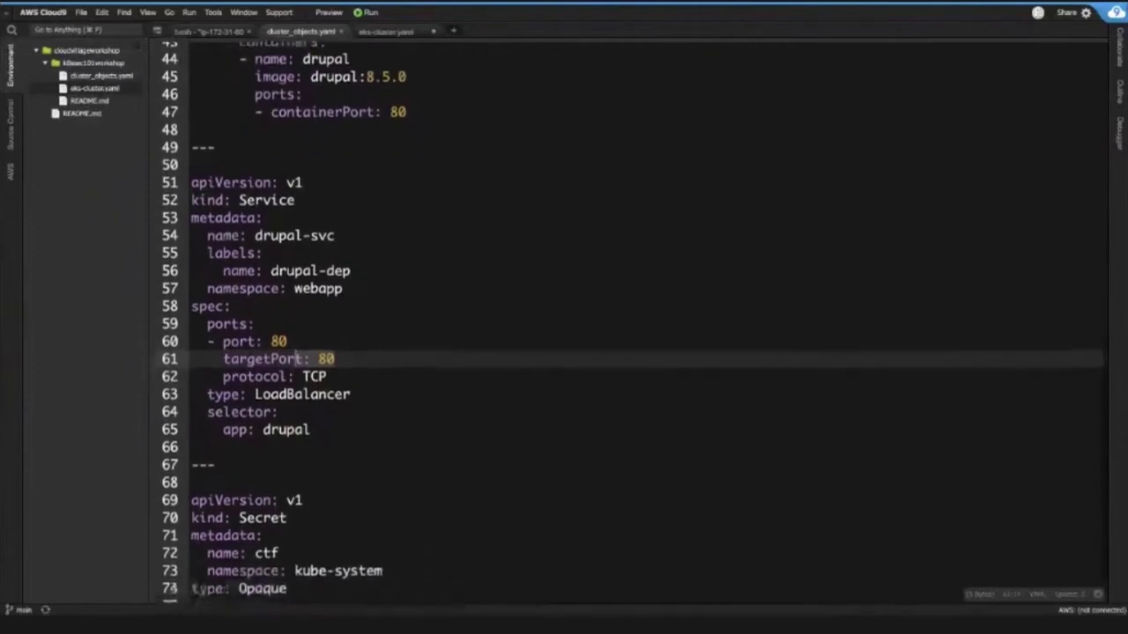
scroll(296, 361, down, 5)
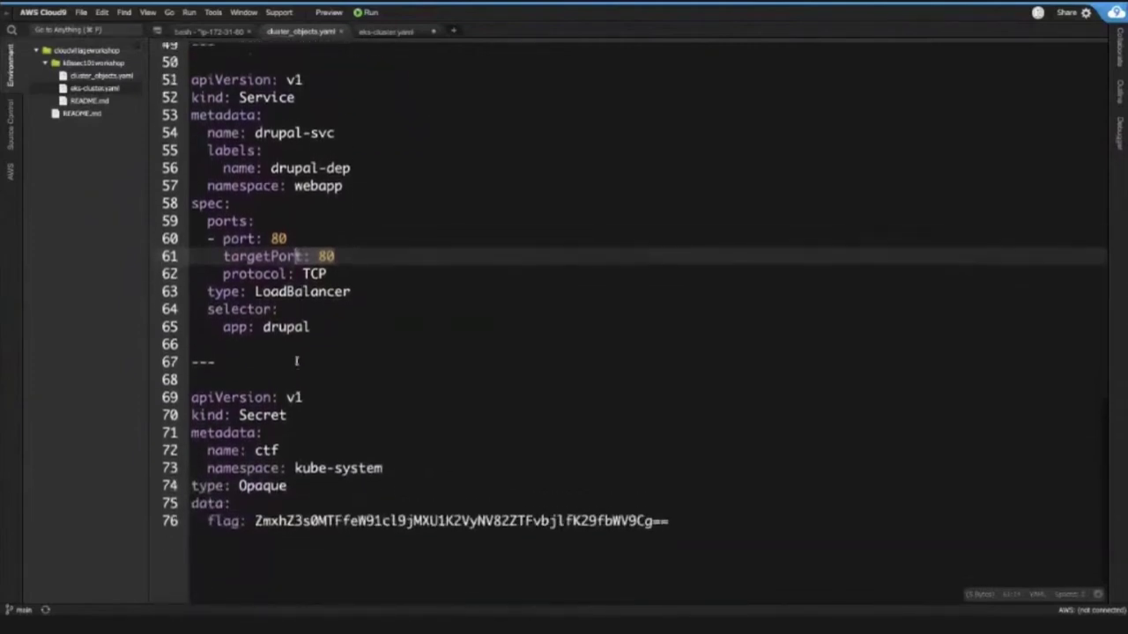
- Walk through the Secret definition: its kind, name ctf, kube-system namespace and encoded flag value
click(192, 397)
drag(192, 398, 670, 521)
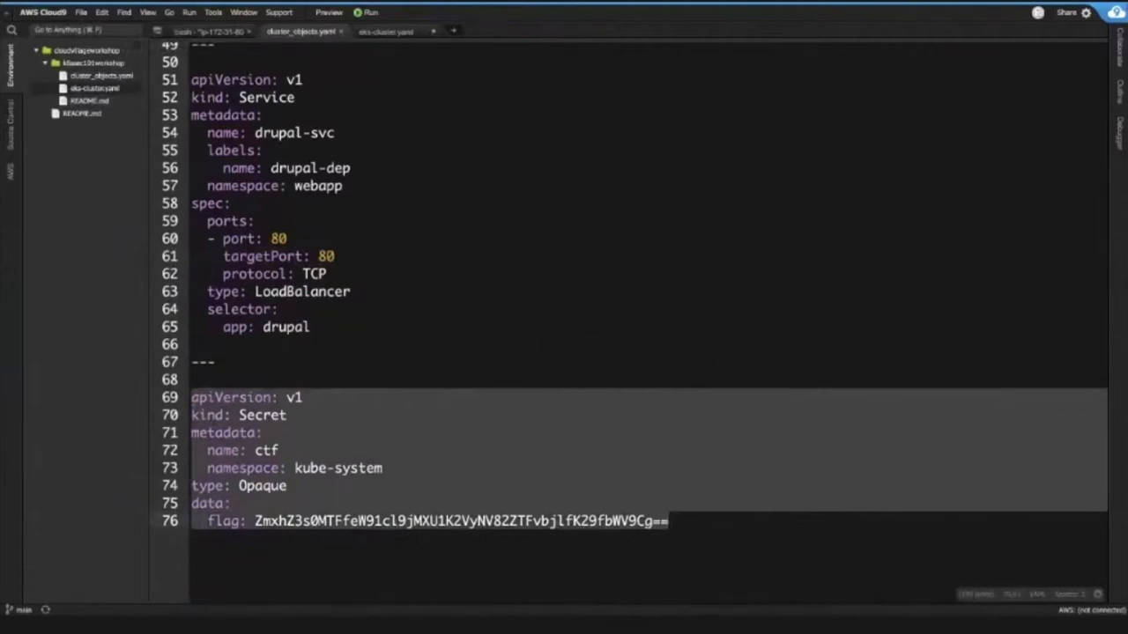
click(371, 496)
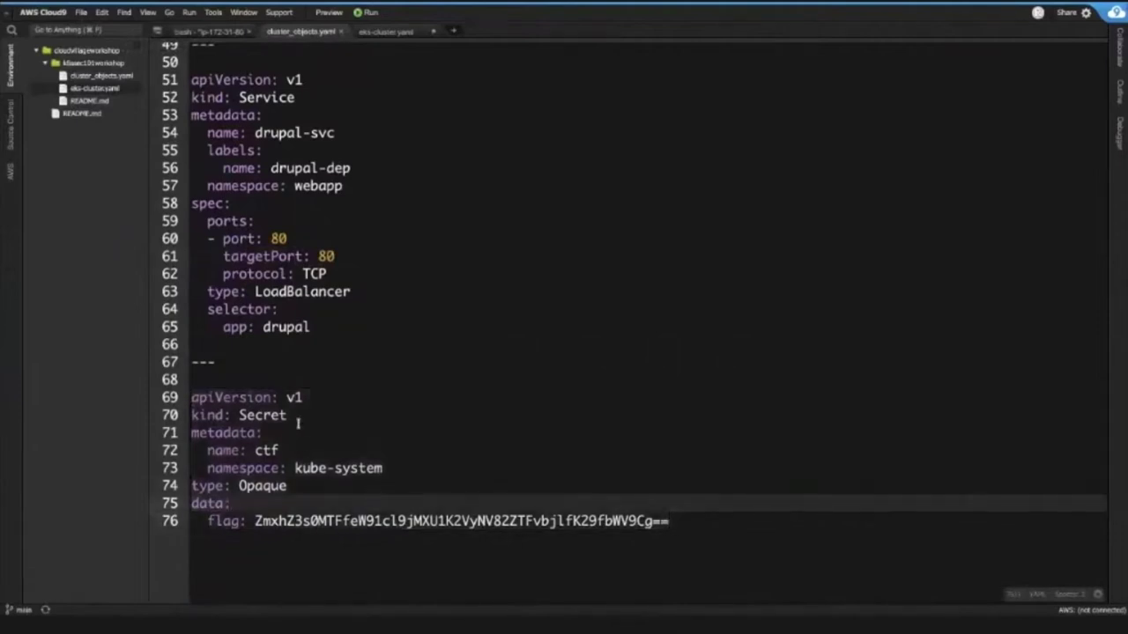
click(300, 415)
click(230, 415)
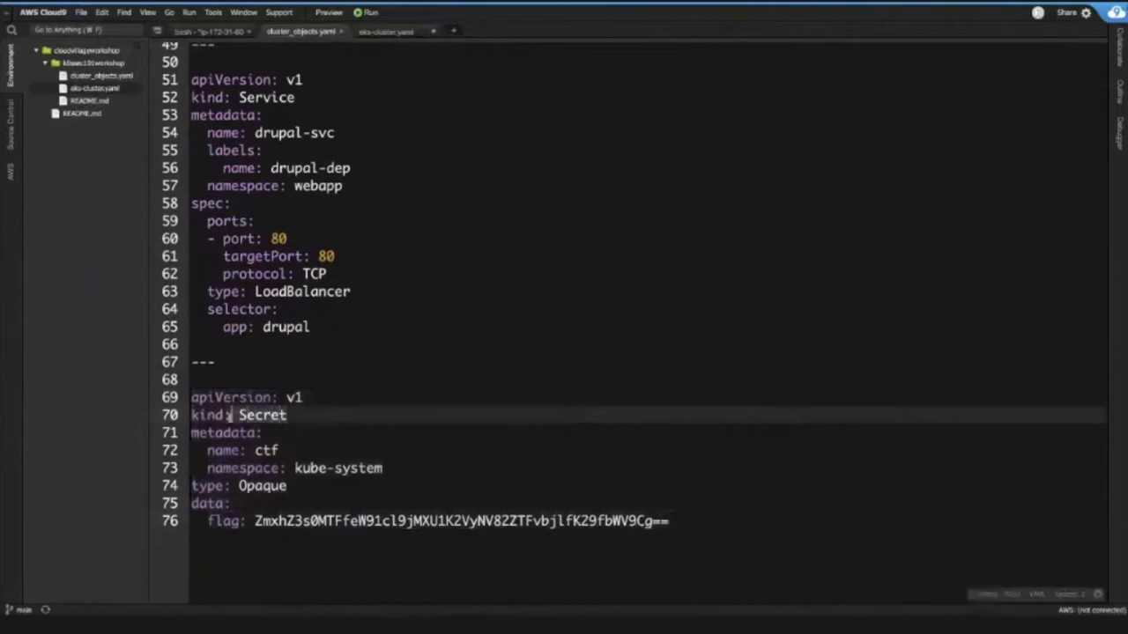
double_click(266, 450)
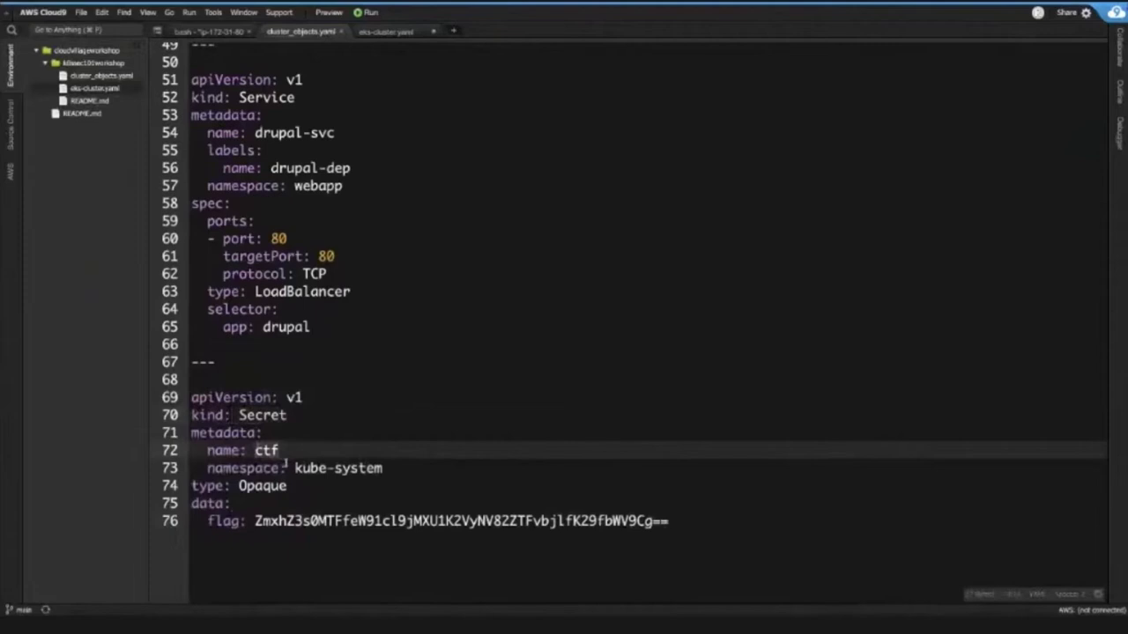
click(294, 467)
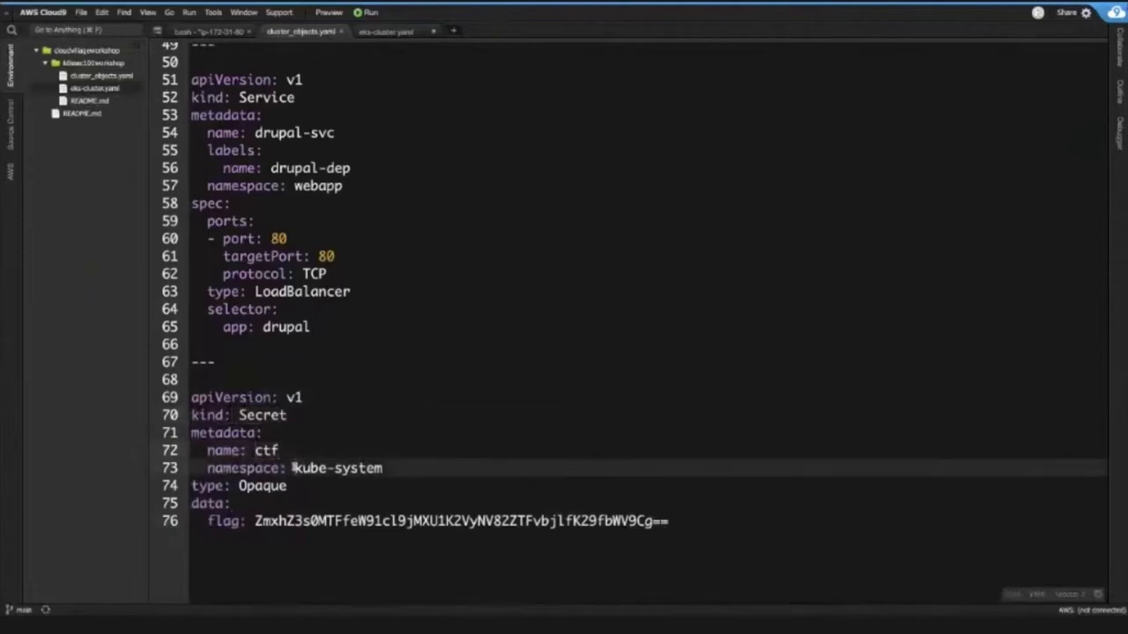
drag(294, 468, 382, 468)
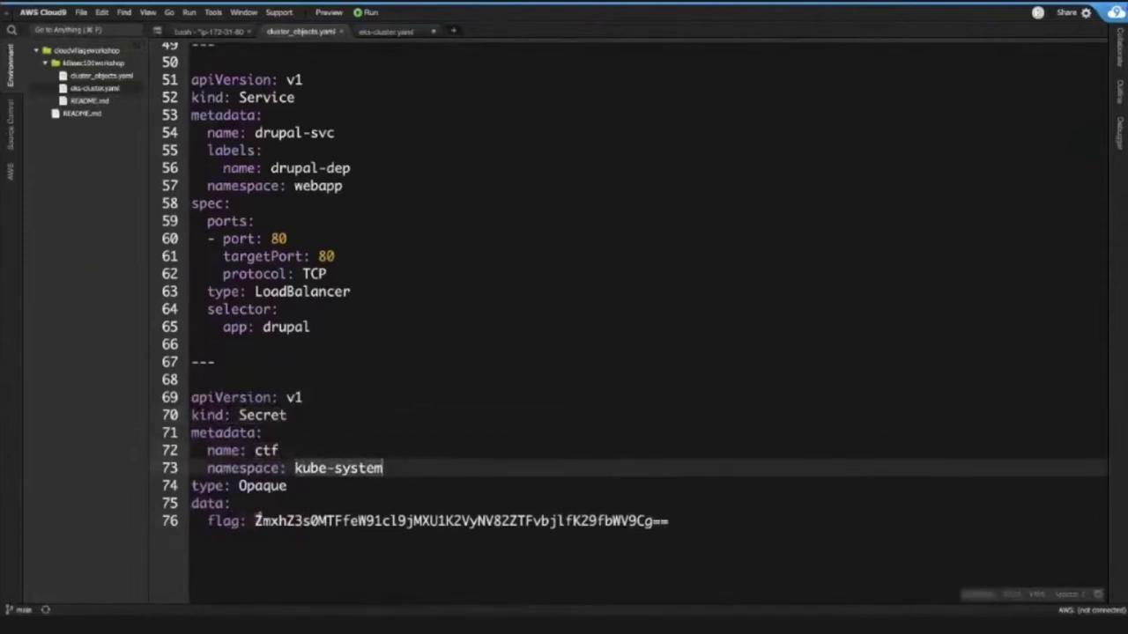
drag(256, 521, 669, 521)
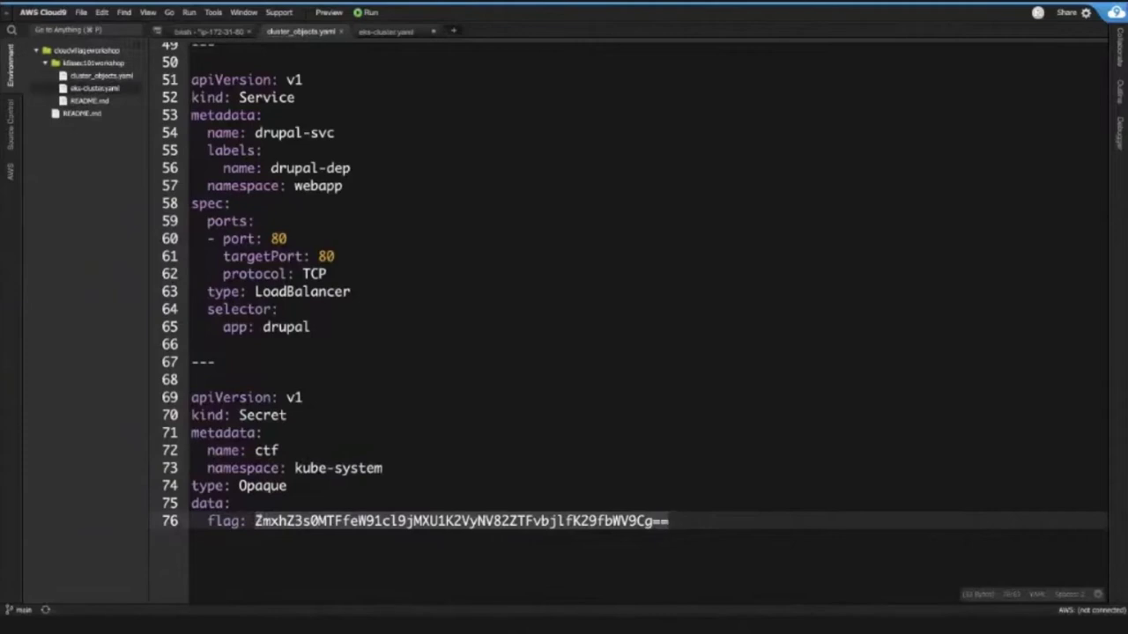
- Scroll back to the top of cluster_objects.yaml and go to the kubectl apply command on line 1
scroll(634, 290, up, 1)
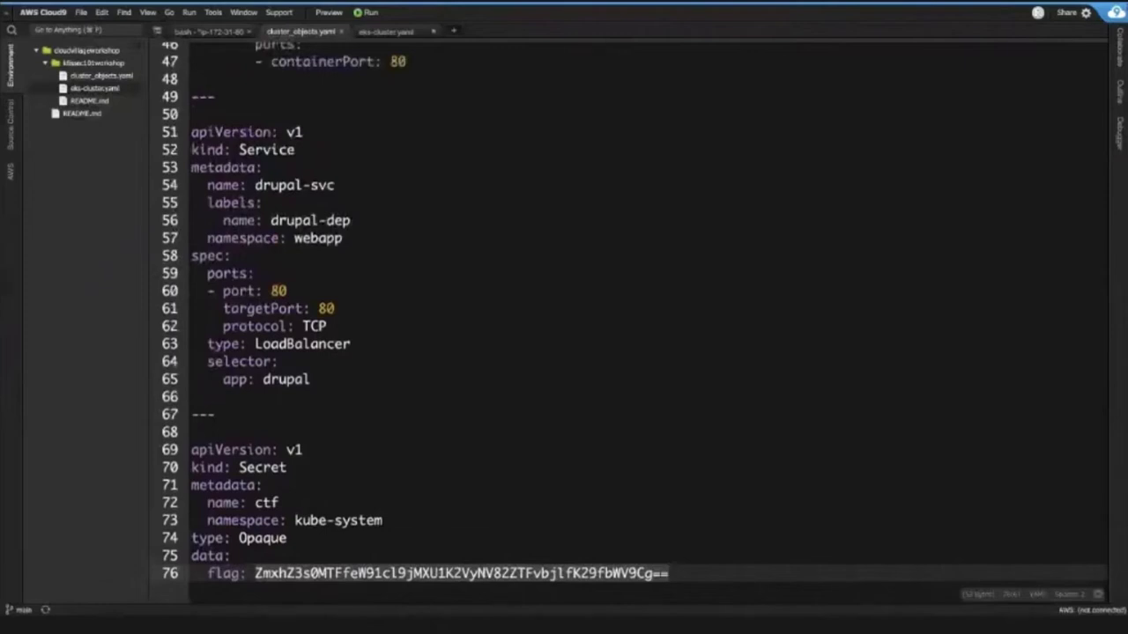
scroll(634, 291, up, 1)
scroll(541, 396, up, 10)
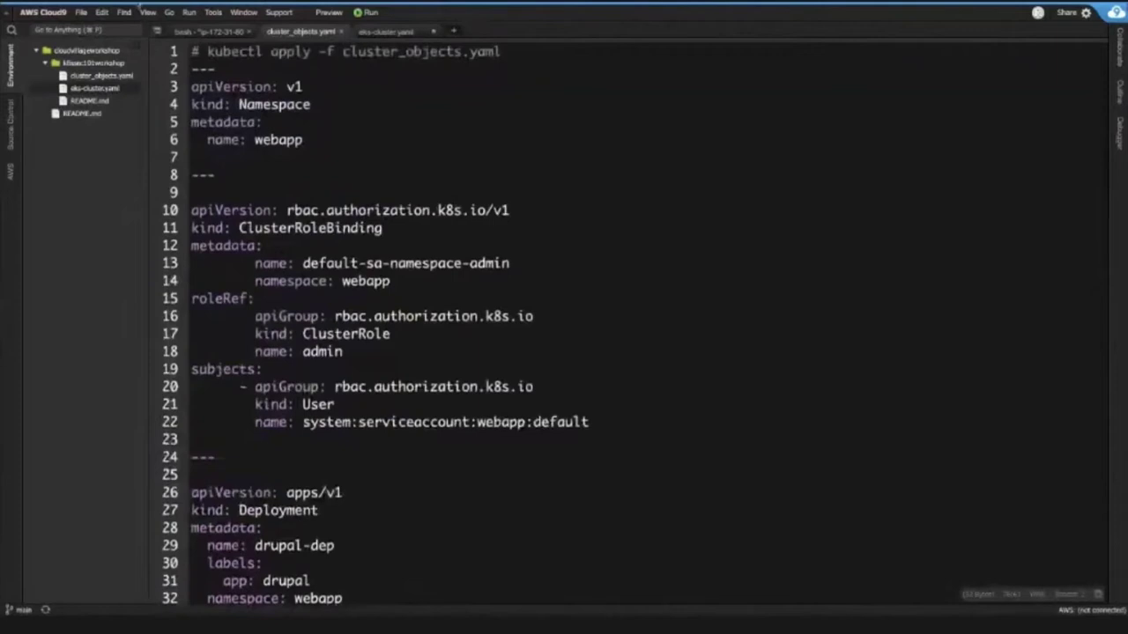
click(208, 52)
- Copy the kubectl apply command and go up one folder in the bash terminal
key(shift+End)
key(ctrl+c)
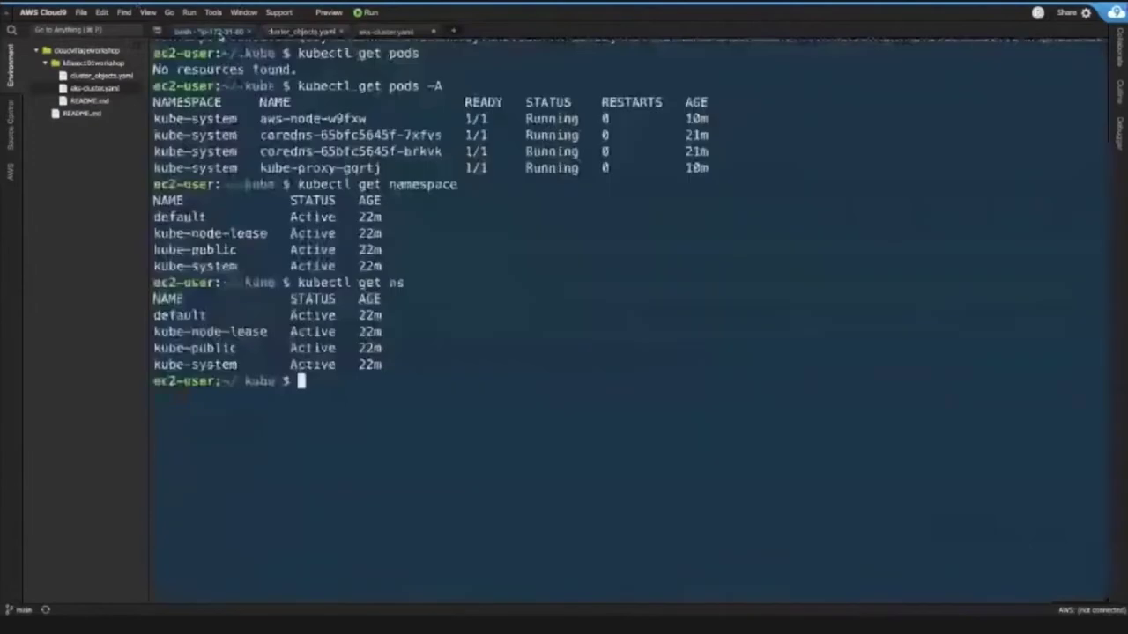
click(221, 34)
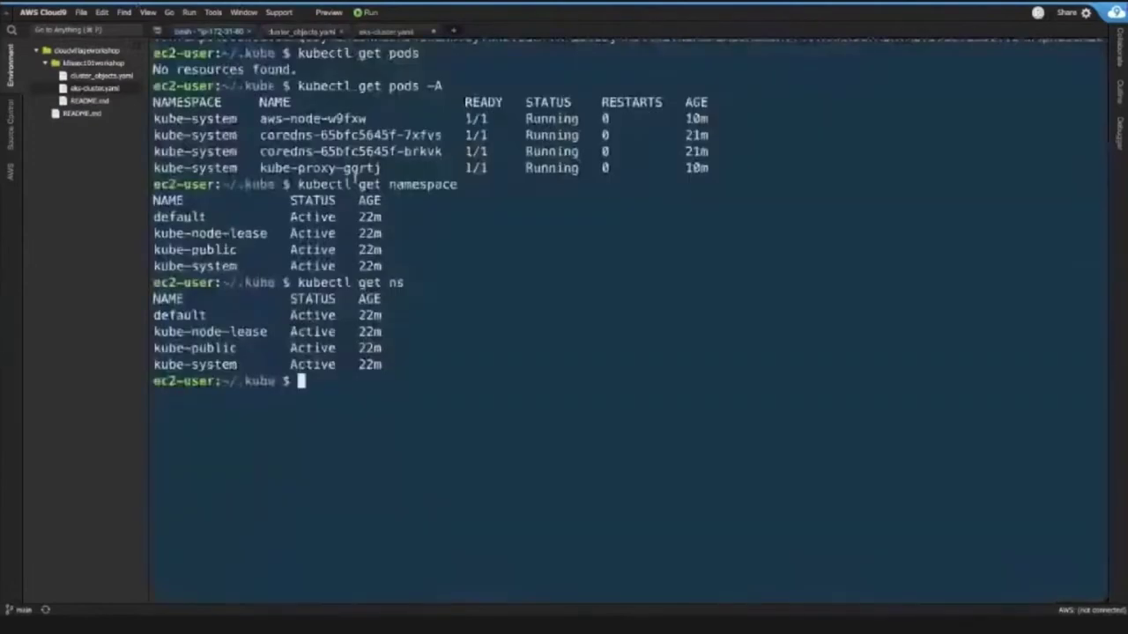
text(cd ..)
key(Return)
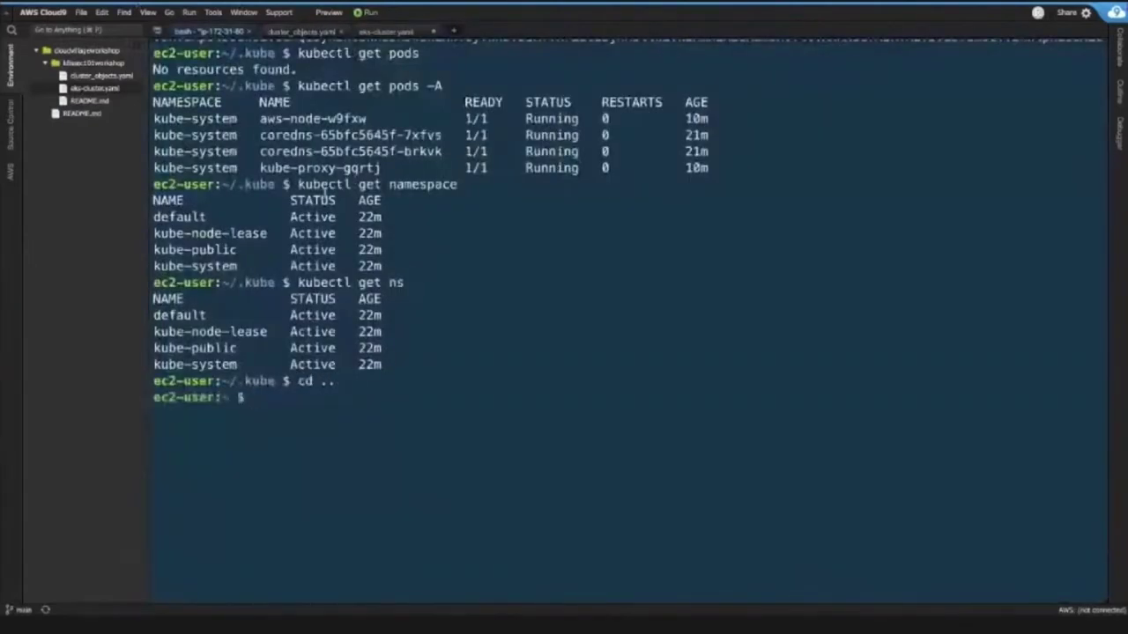
- Move into environment/k8ssec101workshop and list its files with ls -la
text(cd)
text( k8s)
key(BackSpace)
key(BackSpace)
key(BackSpace)
text(env)
key(Tab)
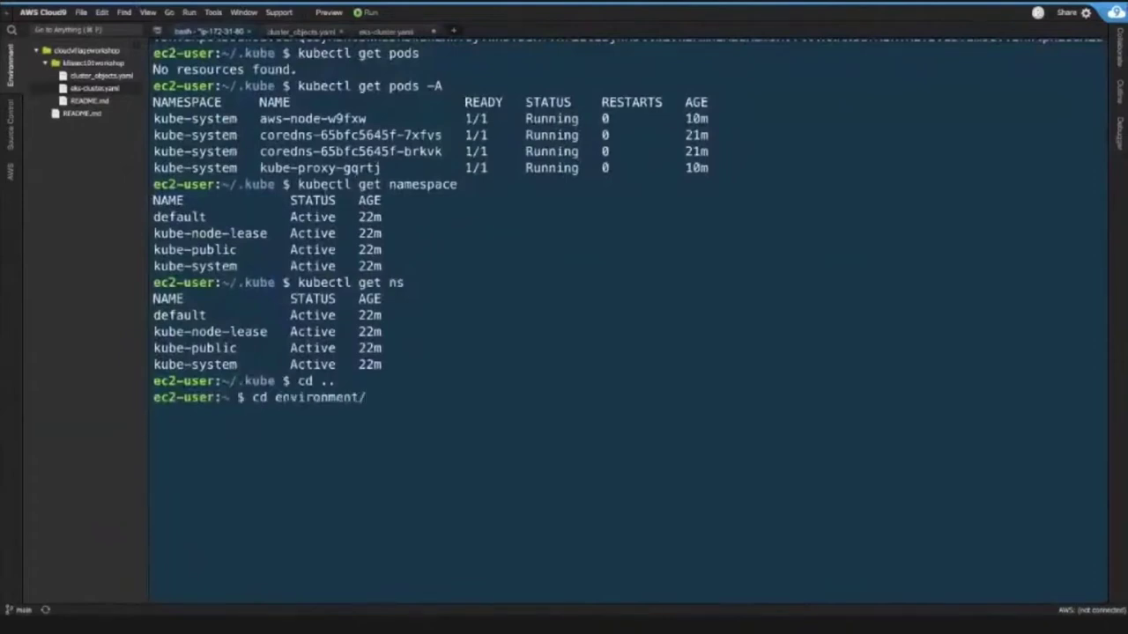
text(k8s)
key(Tab)
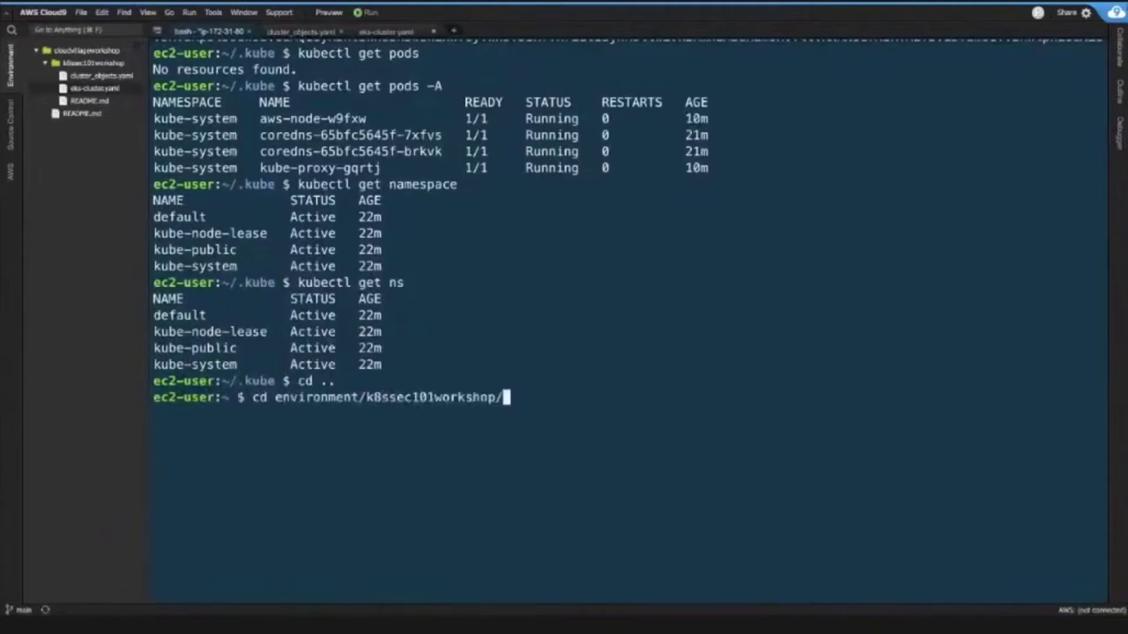
key(Return)
text(ls -)
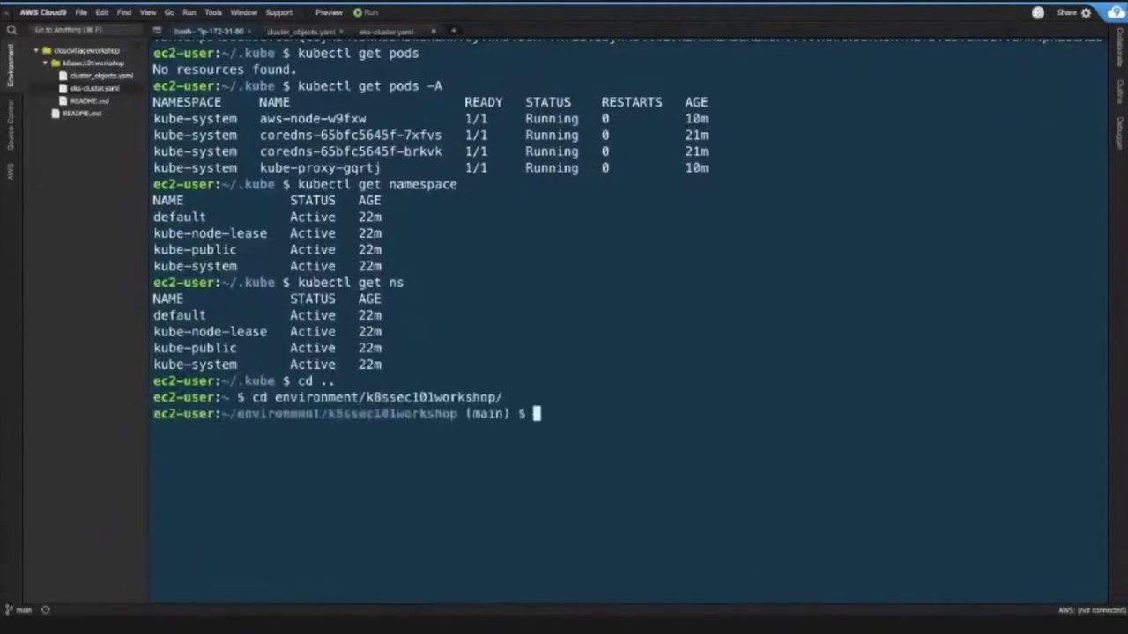
text(la)
key(Return)
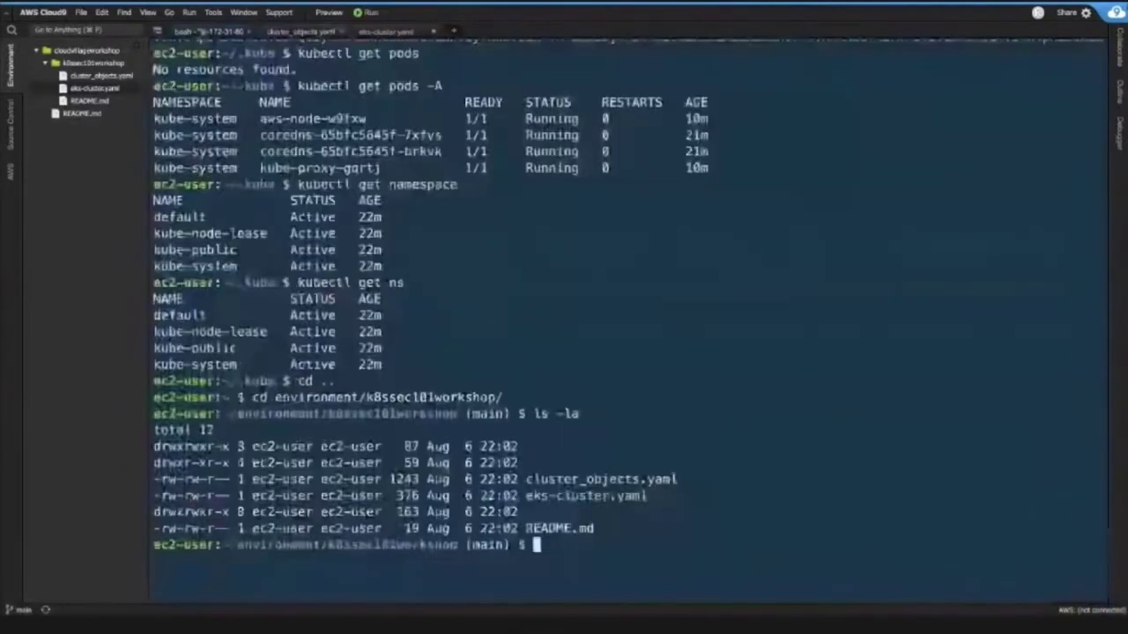
- Paste kubectl apply -f cluster_objects.yaml, pointing out the -f flag and file name, and run it
right_click(564, 528)
click(666, 513)
key(ctrl+v)
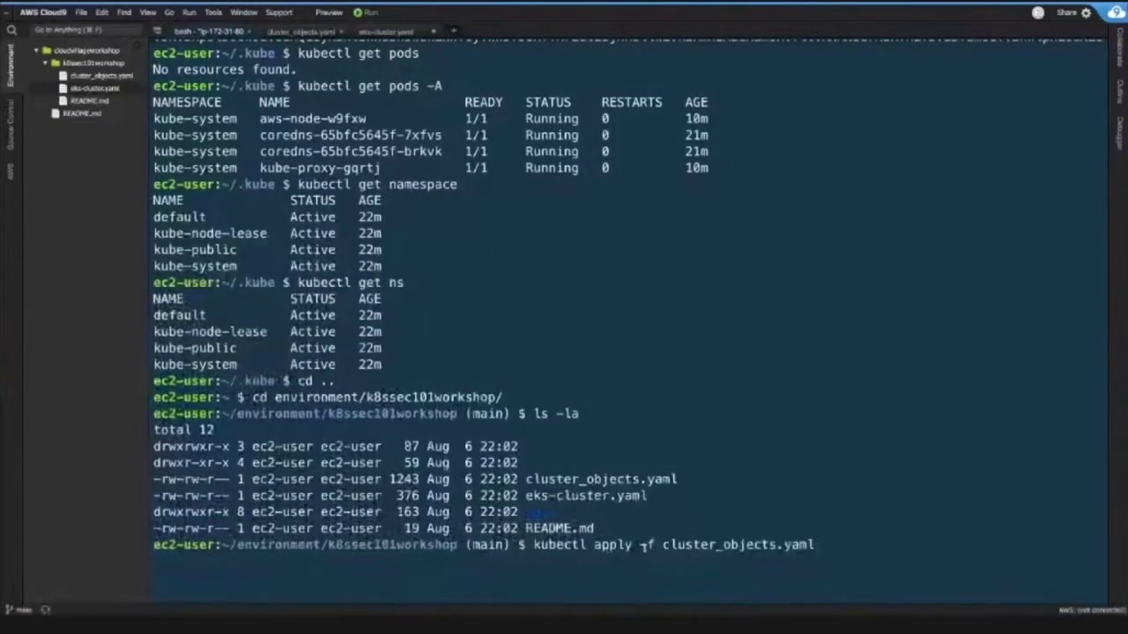
double_click(644, 544)
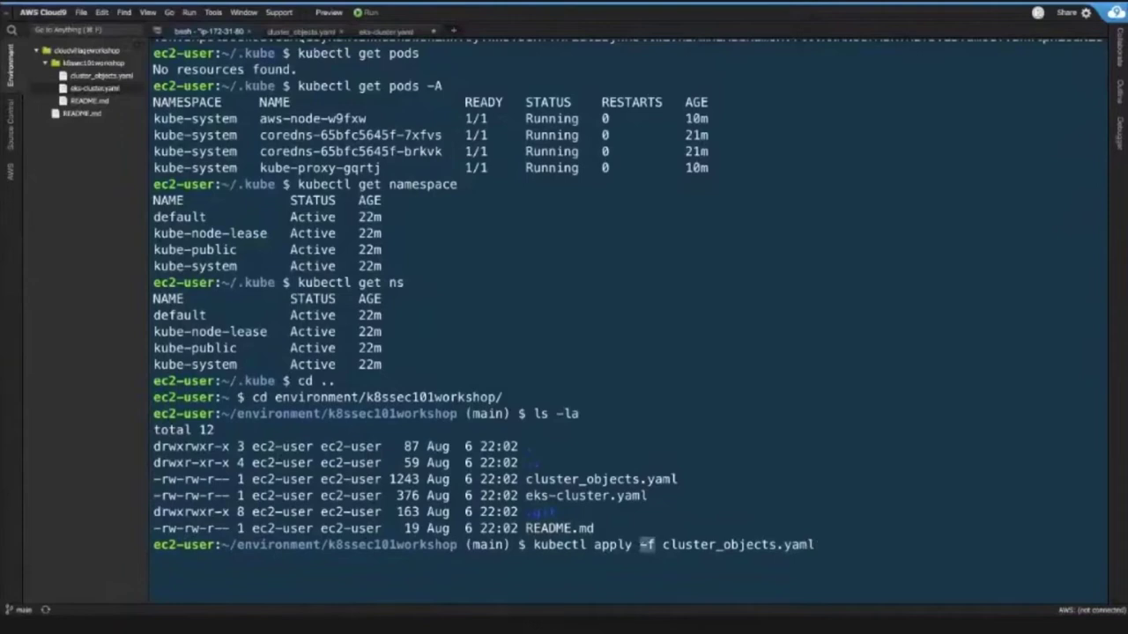
click(644, 545)
double_click(705, 545)
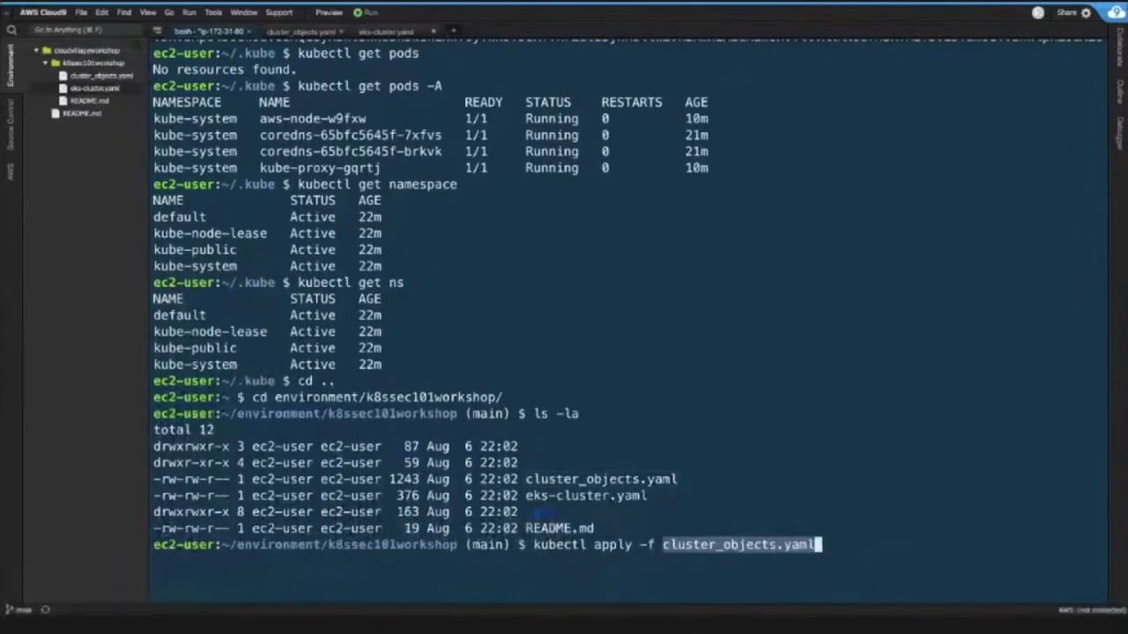
key(Return)
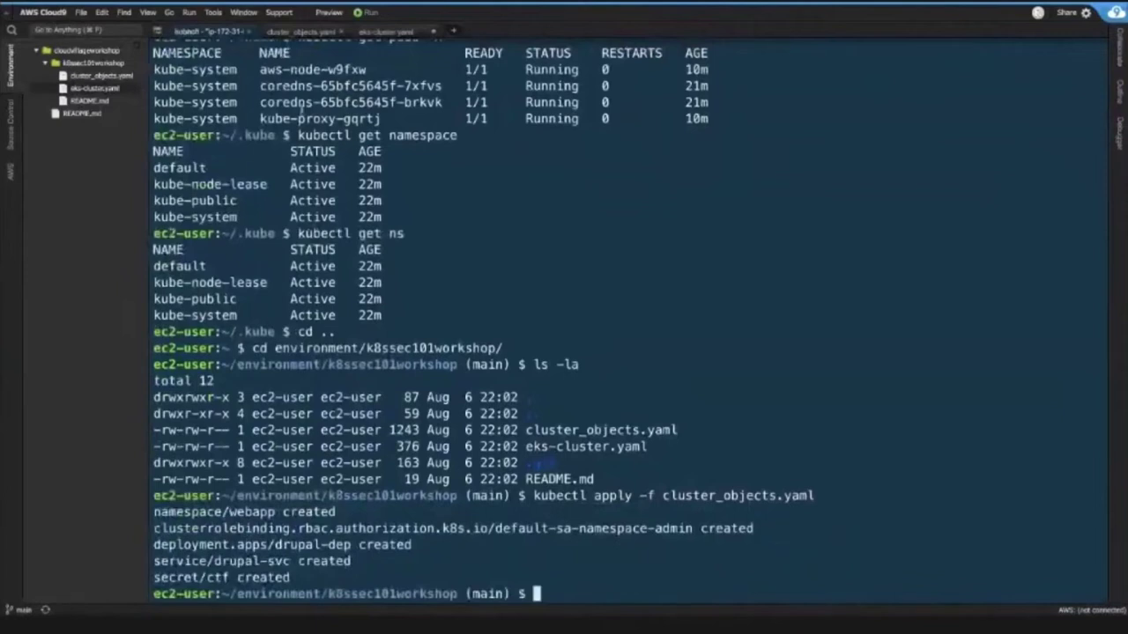
- Highlight the created objects: namespace/webapp, the cluster role binding, the drupal deployment and service
drag(155, 511, 334, 512)
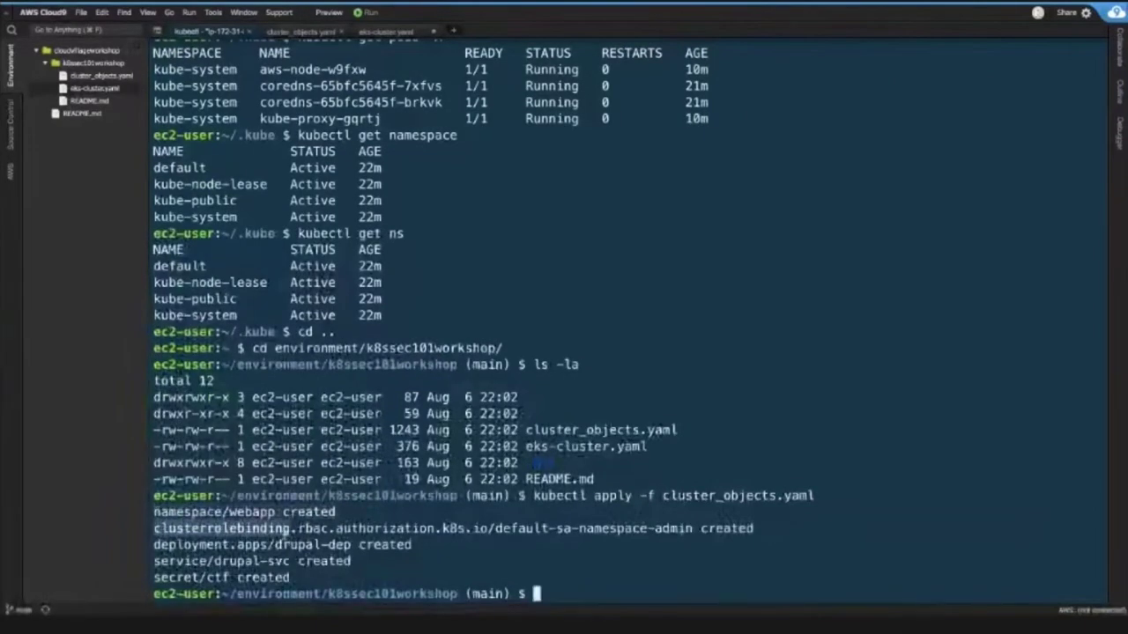
triple_click(283, 529)
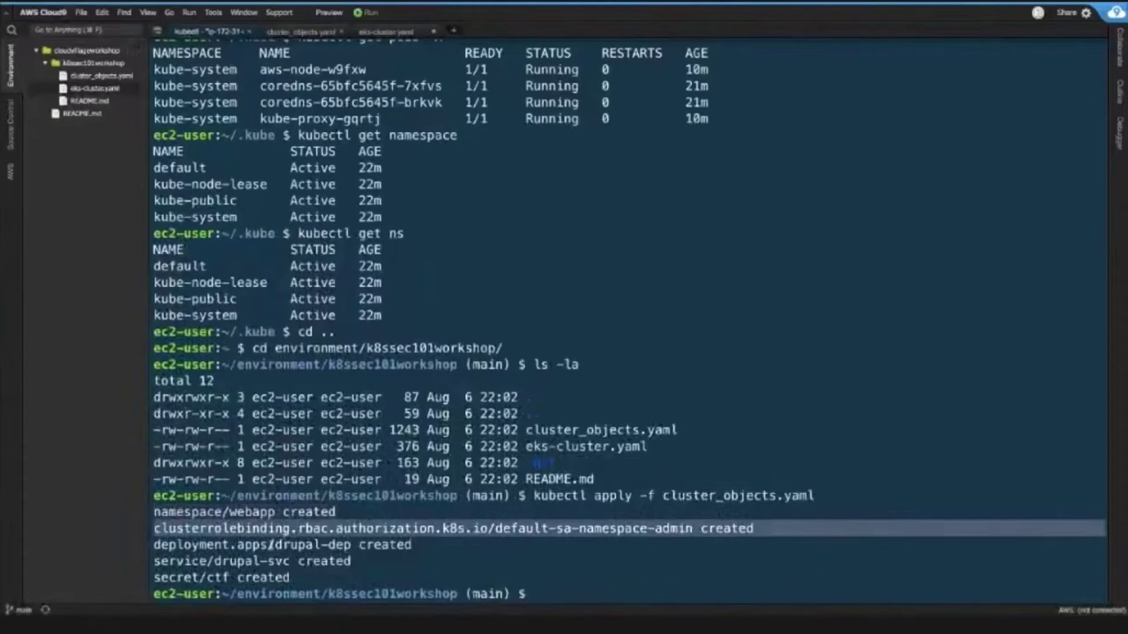
double_click(253, 545)
double_click(238, 561)
click(245, 568)
- Clear the terminal and run kubectl get ns, pointing out the new webapp namespace
text(clear)
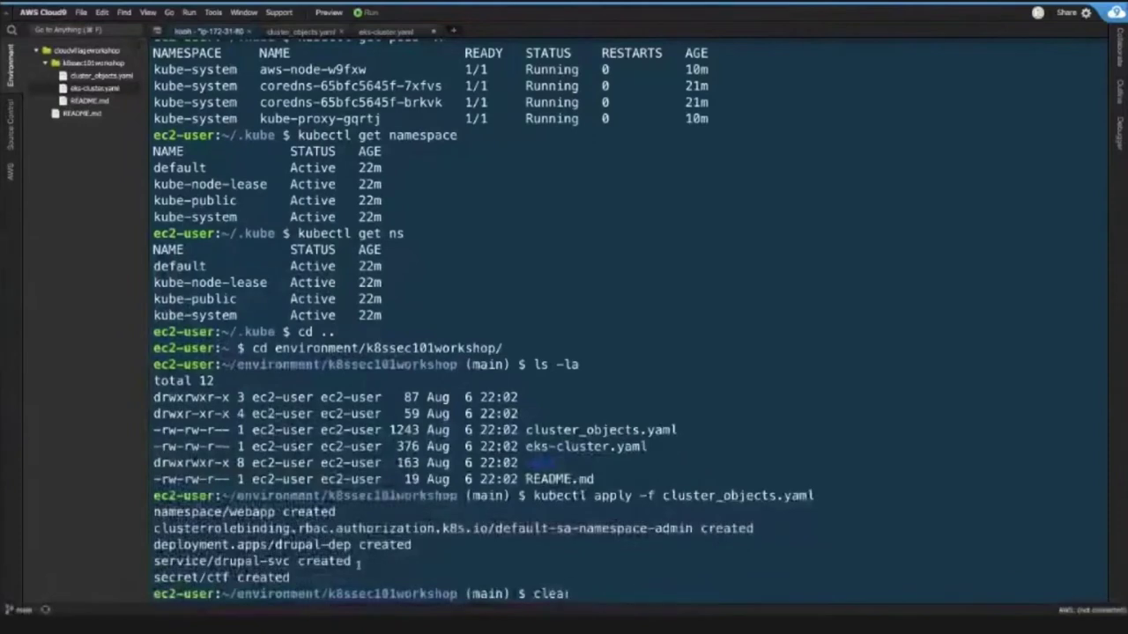
key(Return)
text(k)
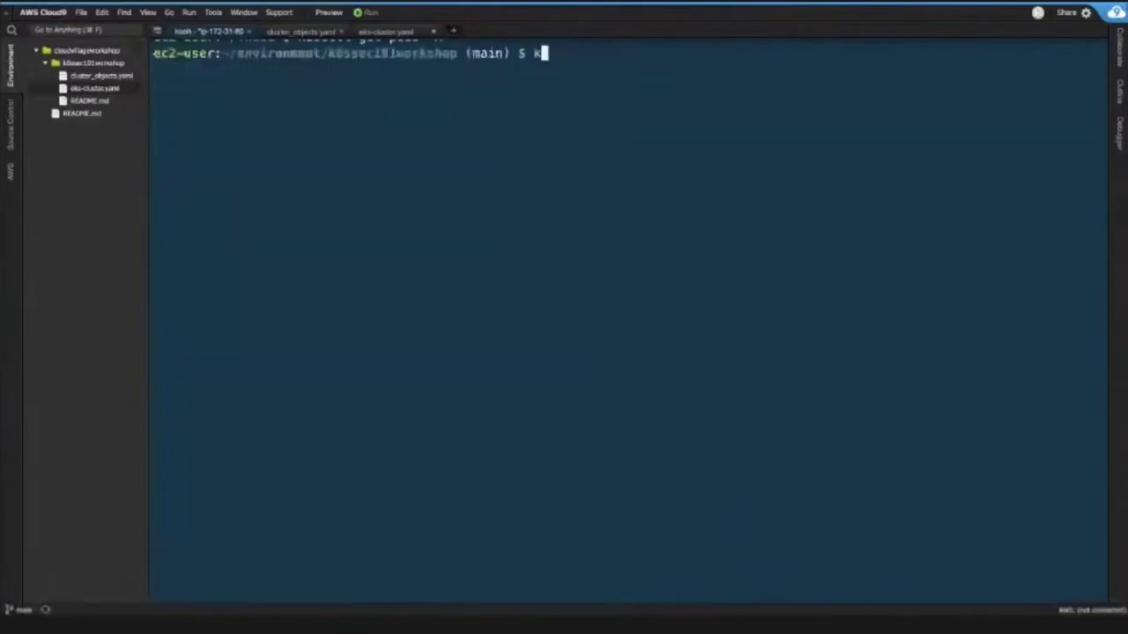
text(ubectl get ns)
key(Return)
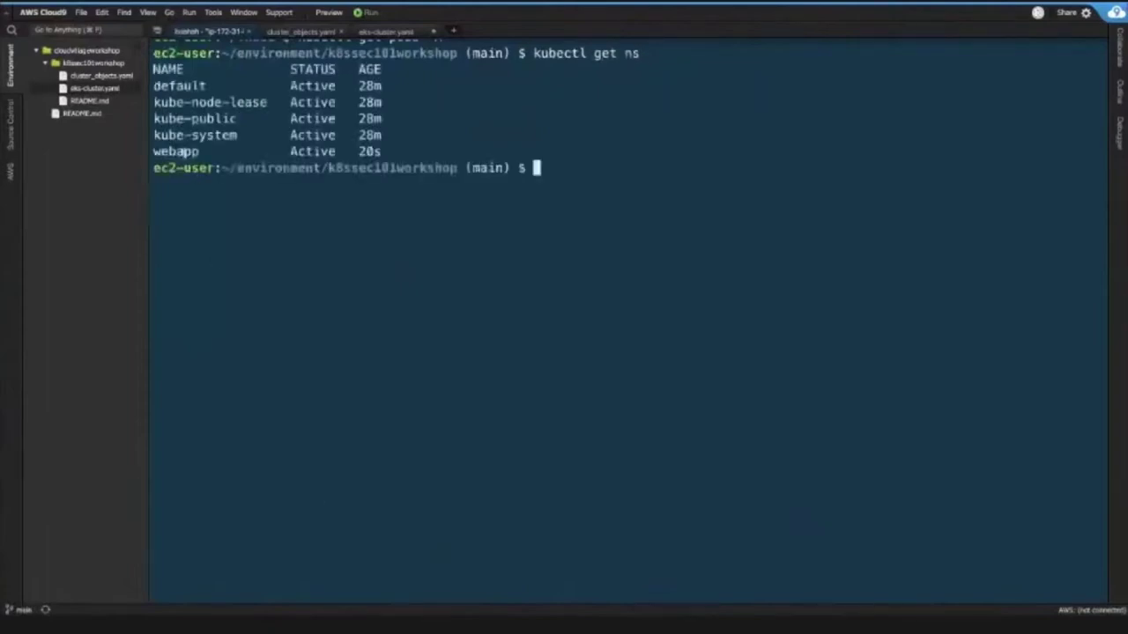
double_click(183, 152)
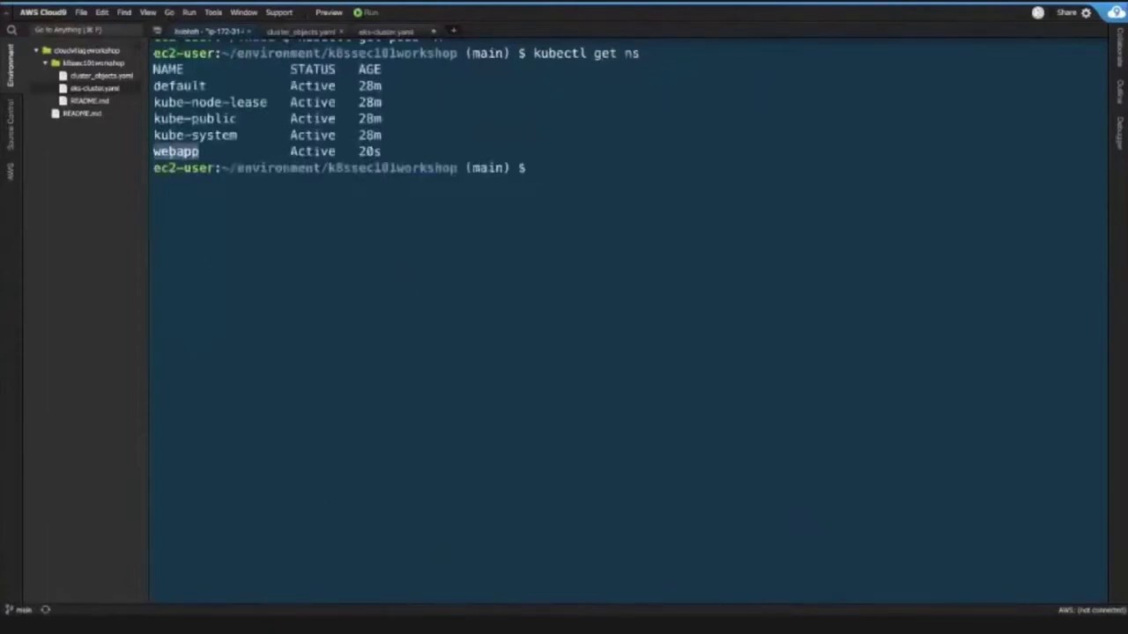
click(192, 153)
- List the pods in the webapp namespace, then in the default namespace
text(kubectl )
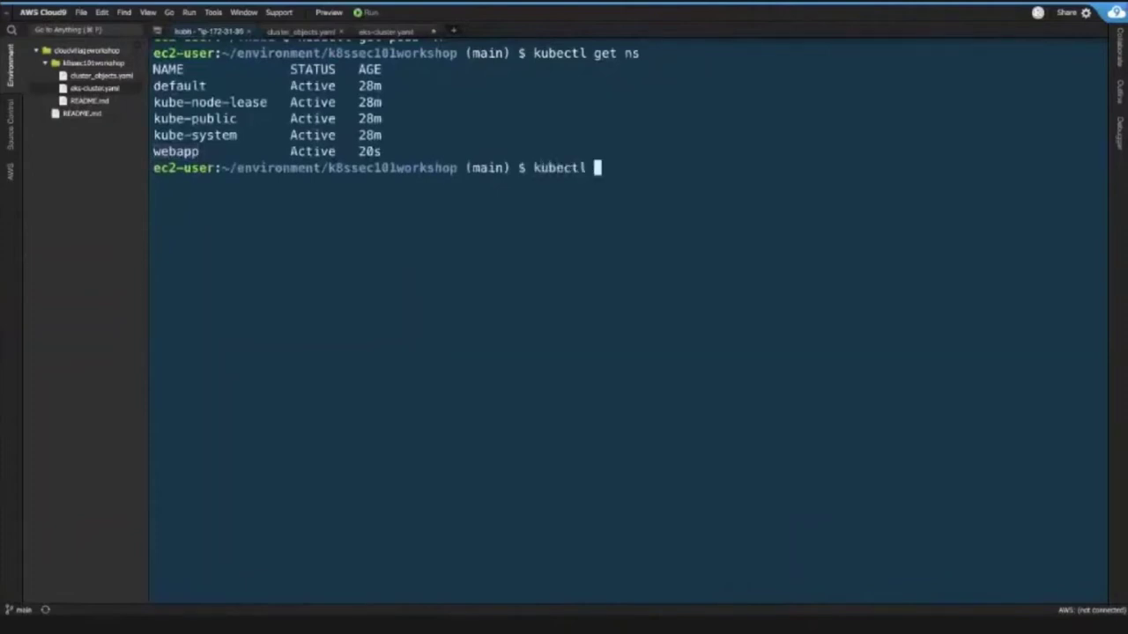
text(get pods -n webapp)
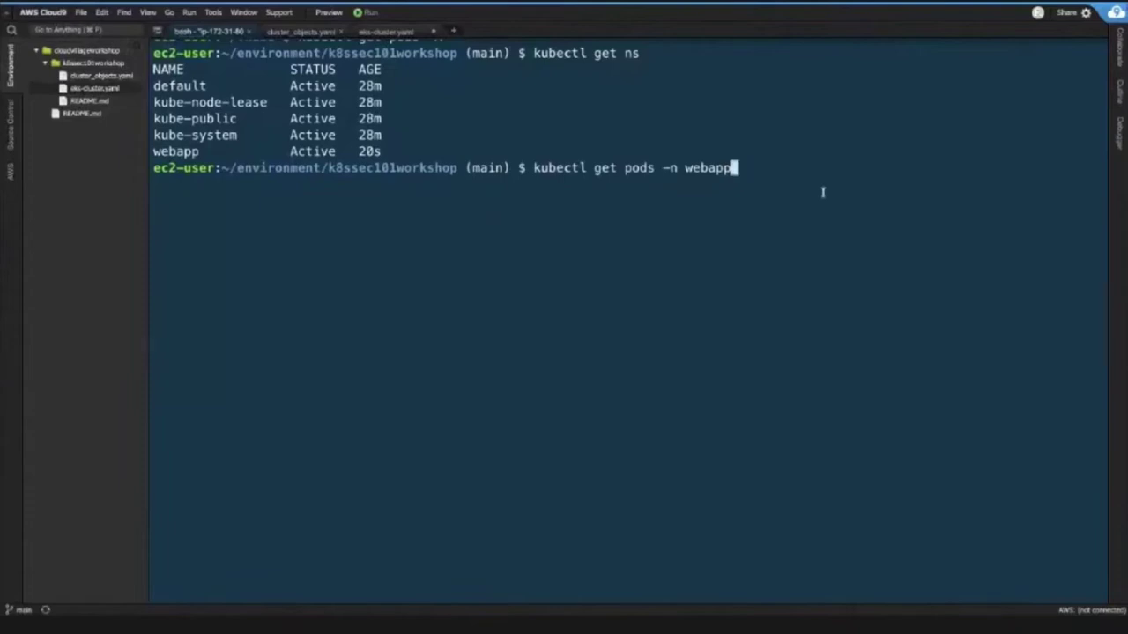
key(Return)
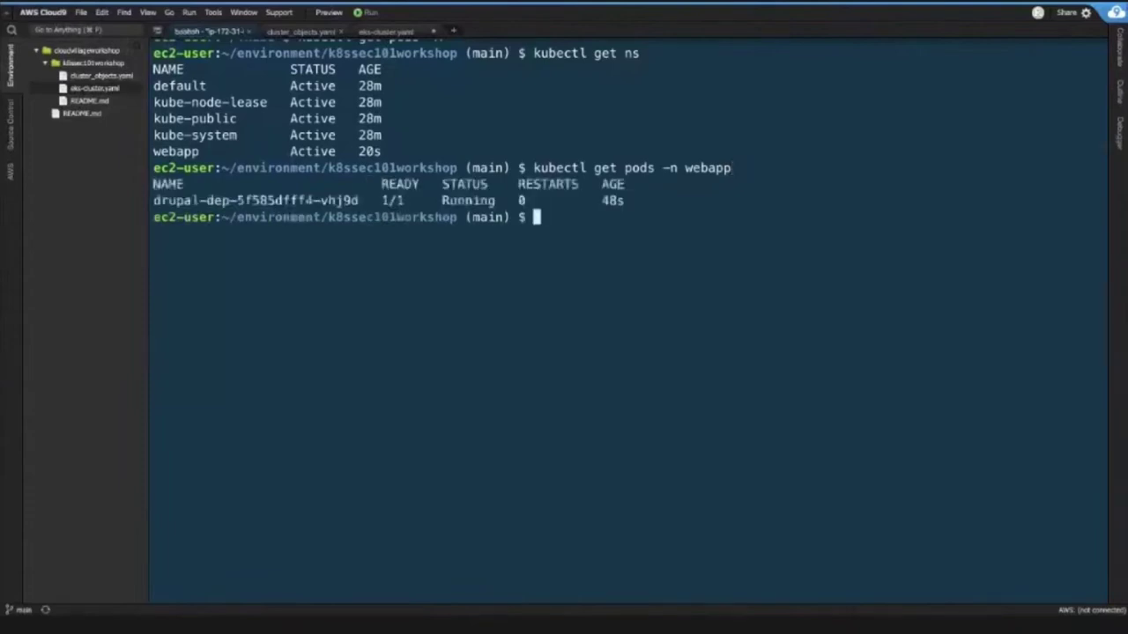
key(Up)
key(BackSpace)
key(BackSpace)
key(BackSpace)
key(BackSpace)
key(BackSpace)
key(BackSpace)
key(BackSpace)
key(BackSpace)
key(BackSpace)
key(BackSpace)
key(BackSpace)
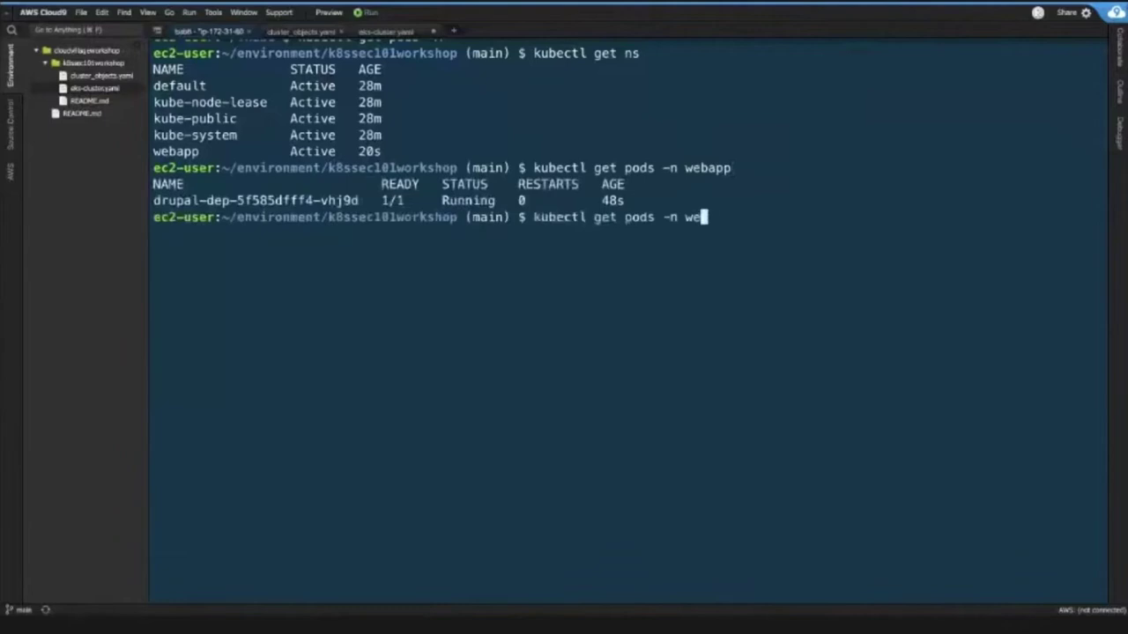
text(s)
key(Return)
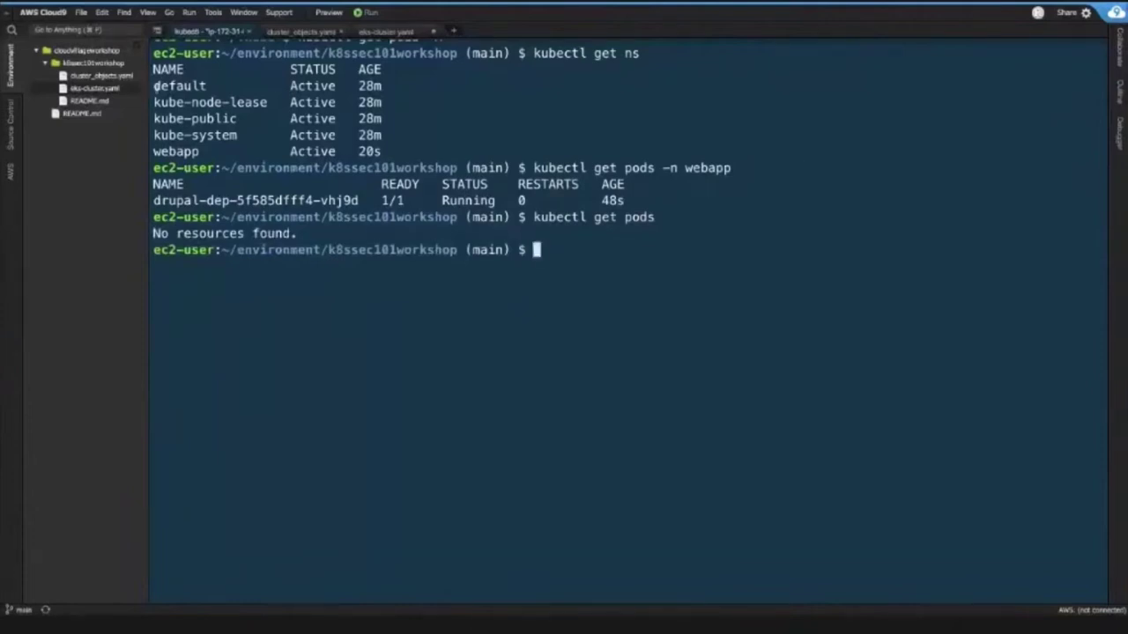
- Re-run 'kubectl get pods -n webapp' to confirm drupal-dep is Running, then return to cluster_objects.yaml
drag(154, 85, 384, 85)
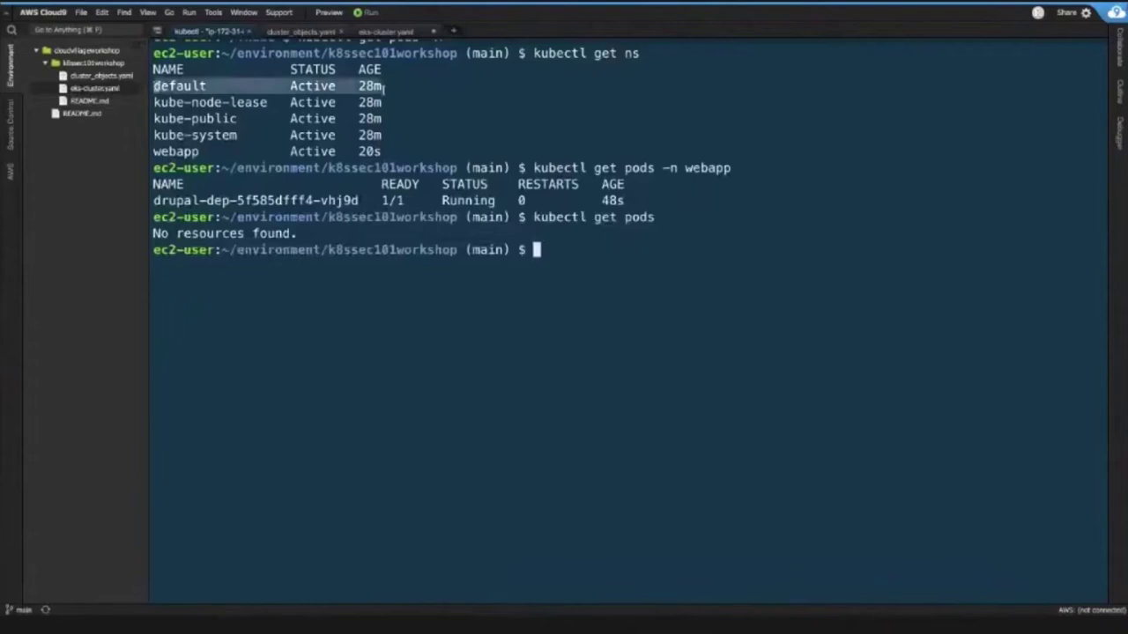
click(571, 249)
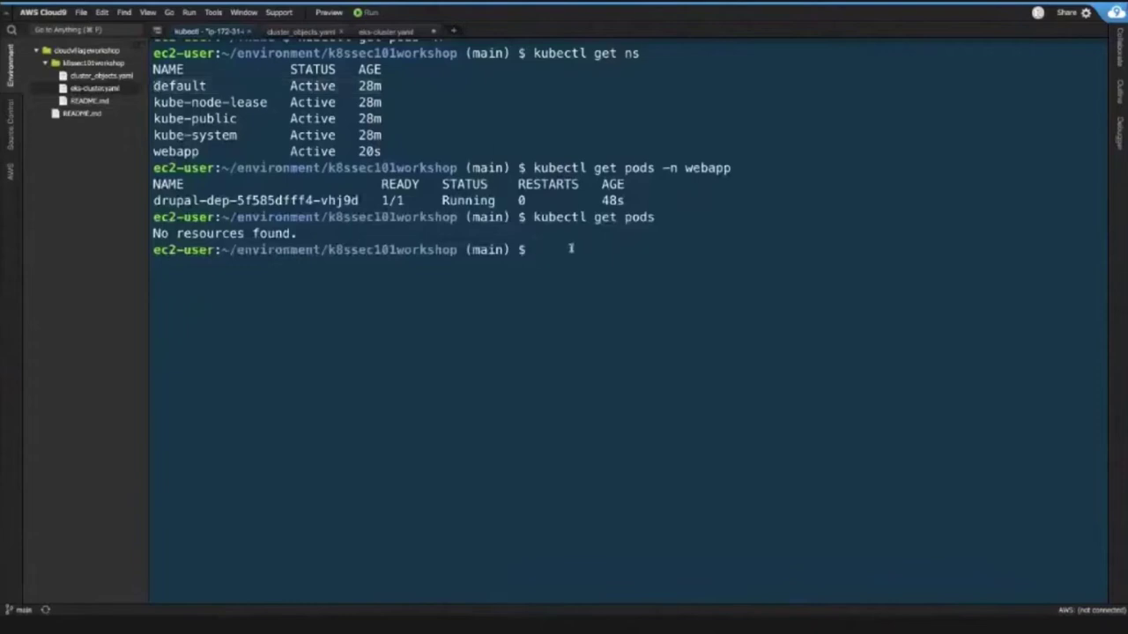
key(Up)
key(Up)
key(Return)
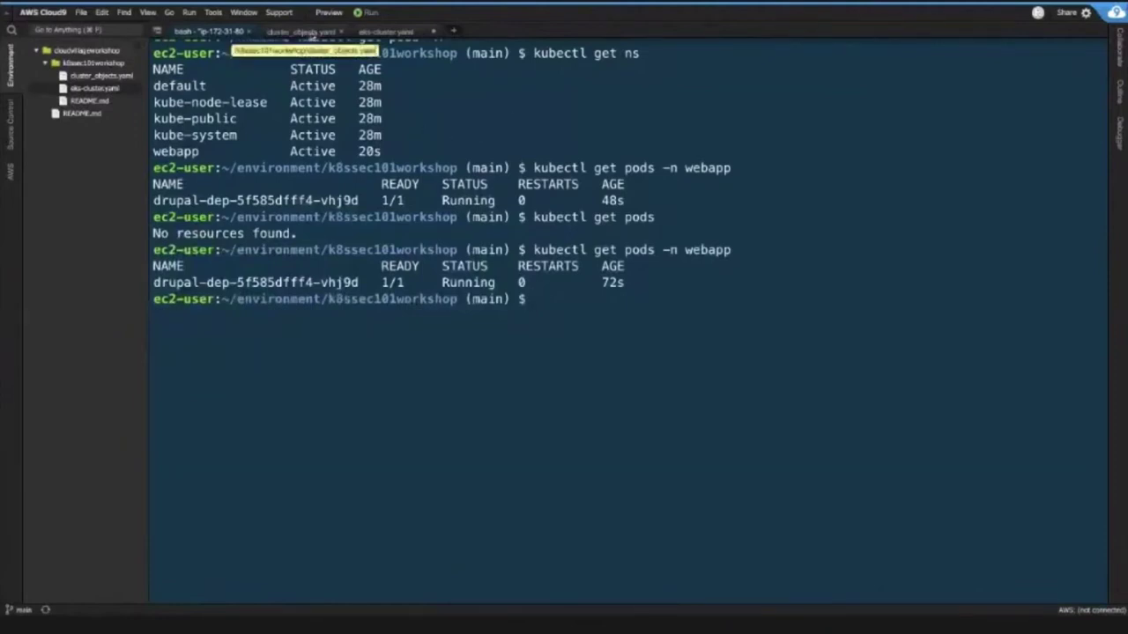
click(303, 32)
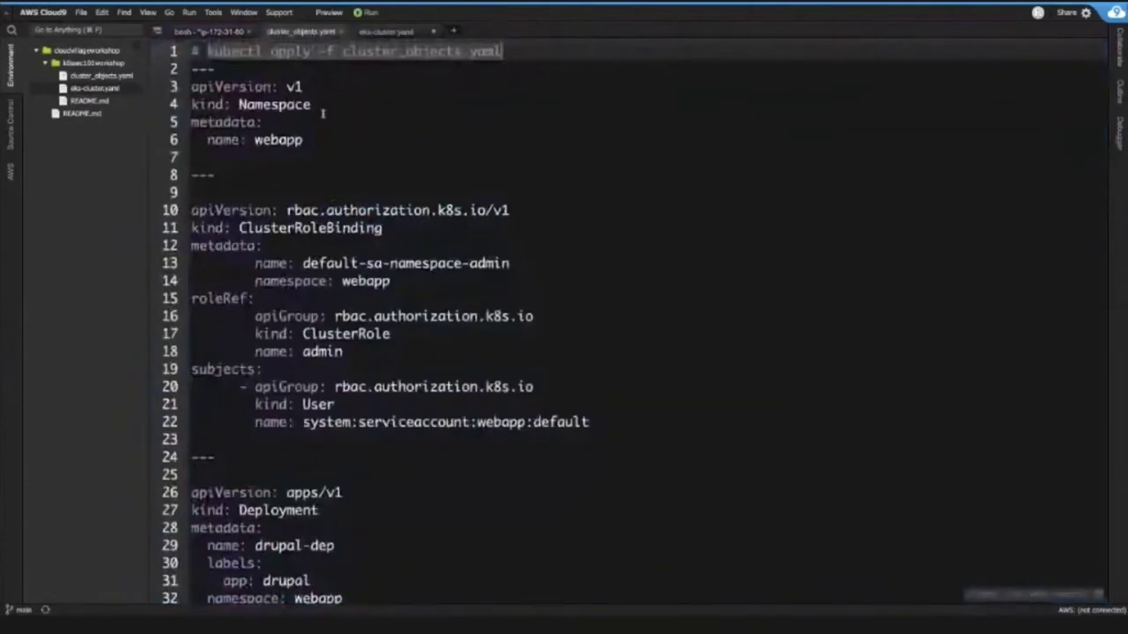
click(311, 139)
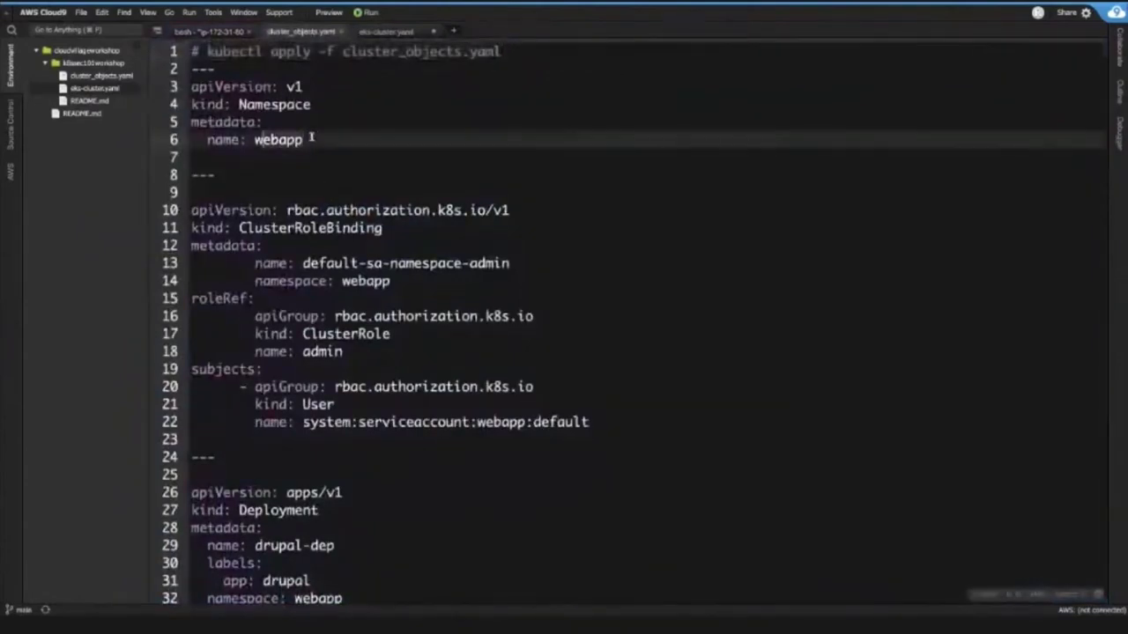
scroll(311, 139, down, 4)
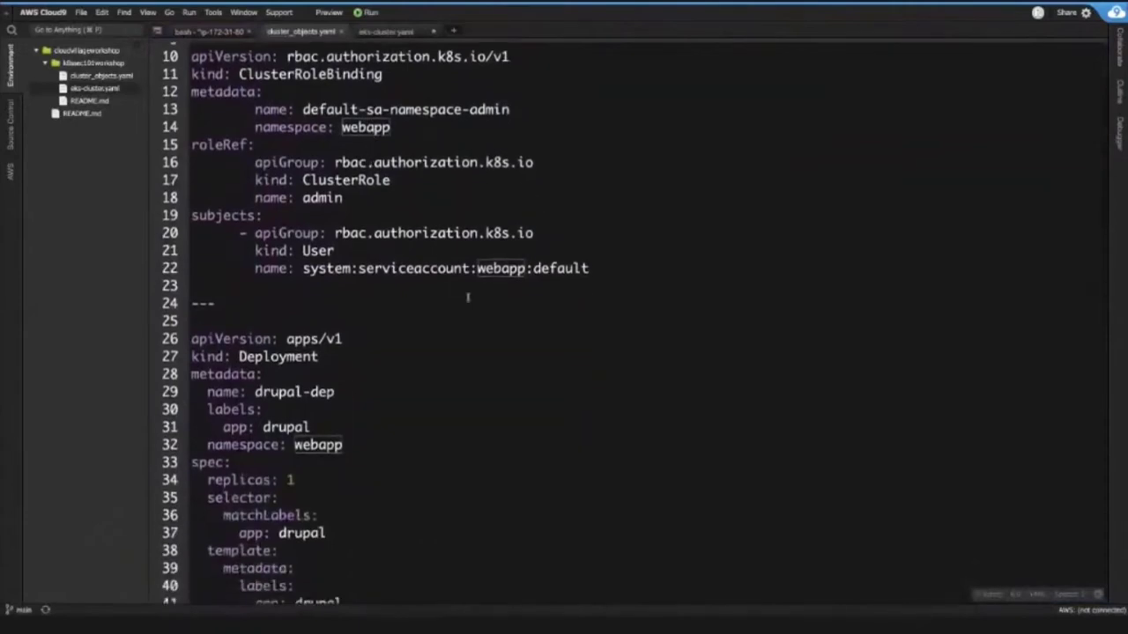
scroll(344, 347, down, 4)
scroll(333, 365, down, 15)
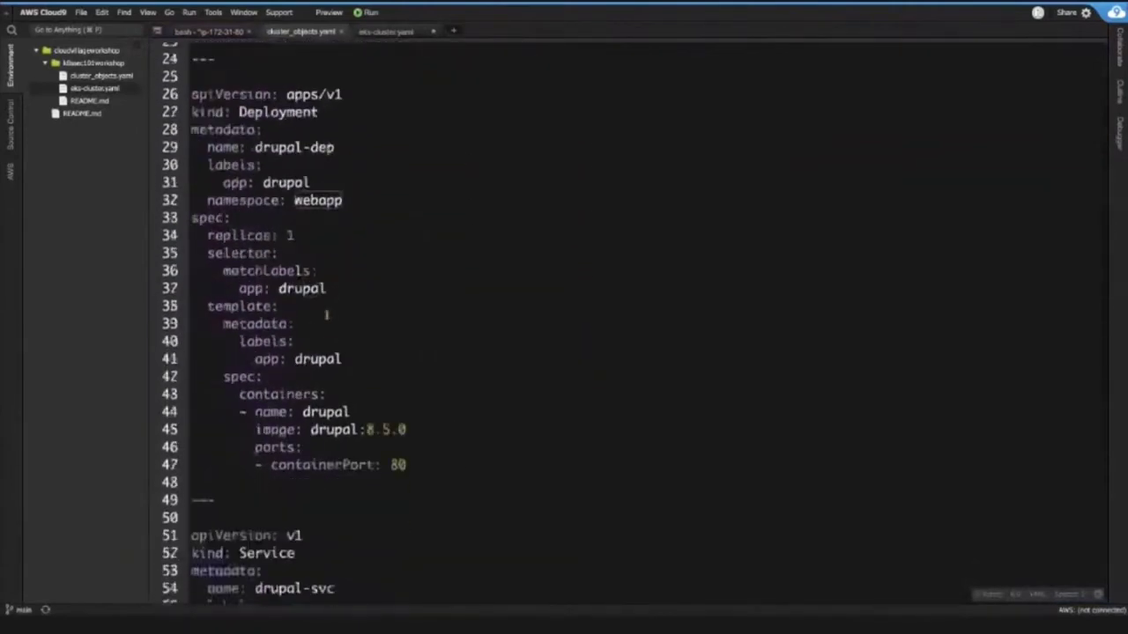
drag(297, 445, 404, 445)
scroll(385, 264, up, 14)
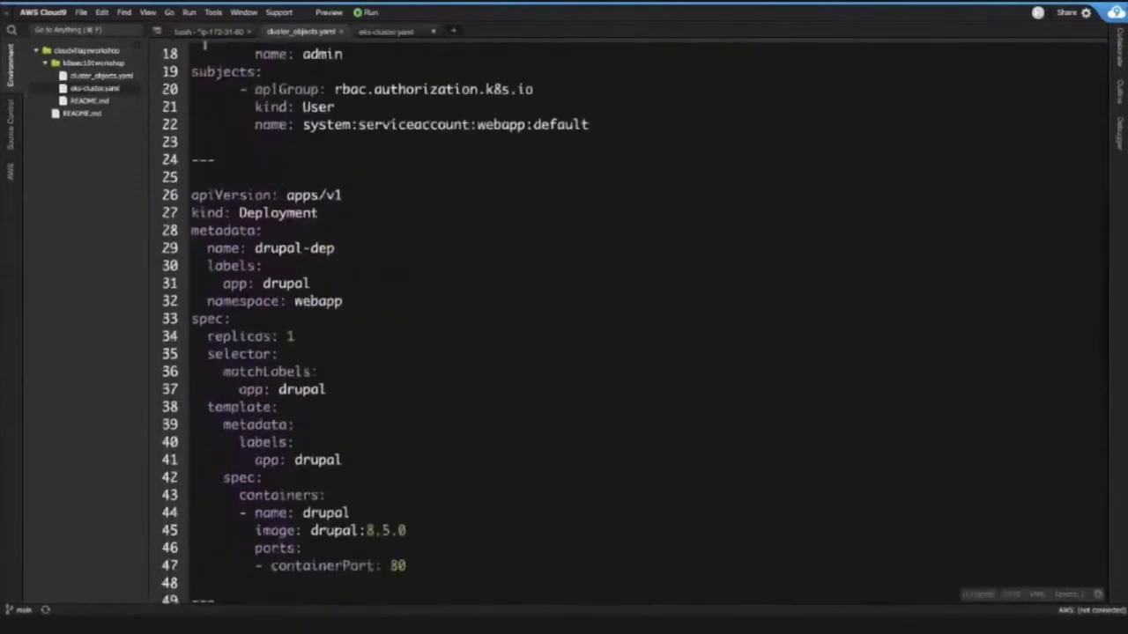
click(192, 33)
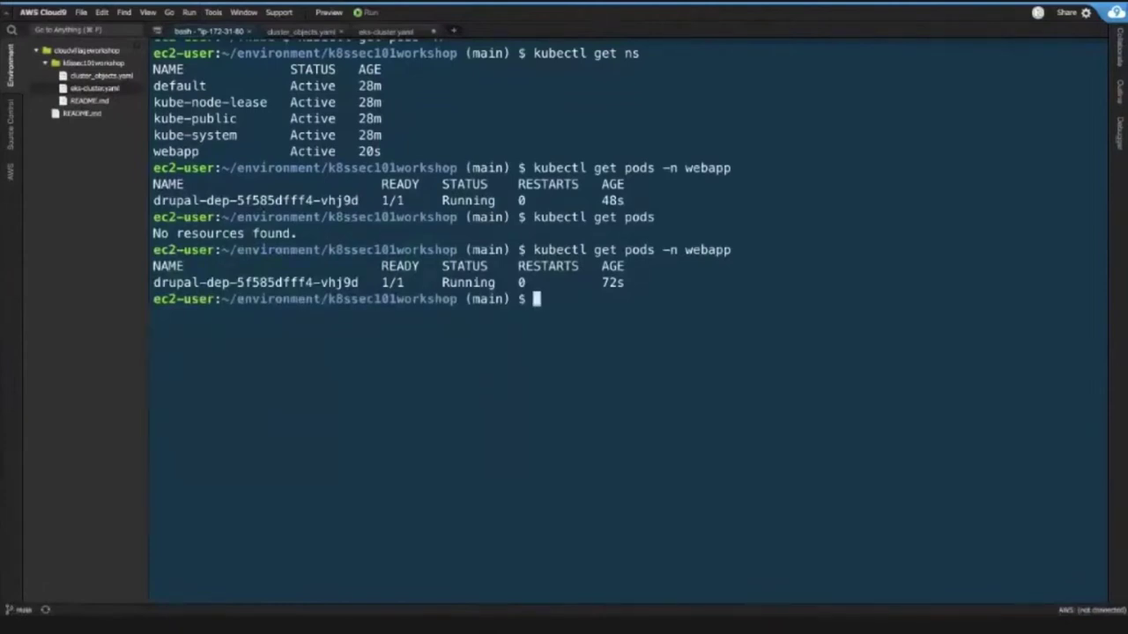
- Run 'kubectl get svc -n webapp' and select the drupal-svc external hostname
key(Up)
key(Left)
key(Left)
key(Left)
key(Left)
key(Left)
key(Left)
key(Left)
key(Left)
key(Left)
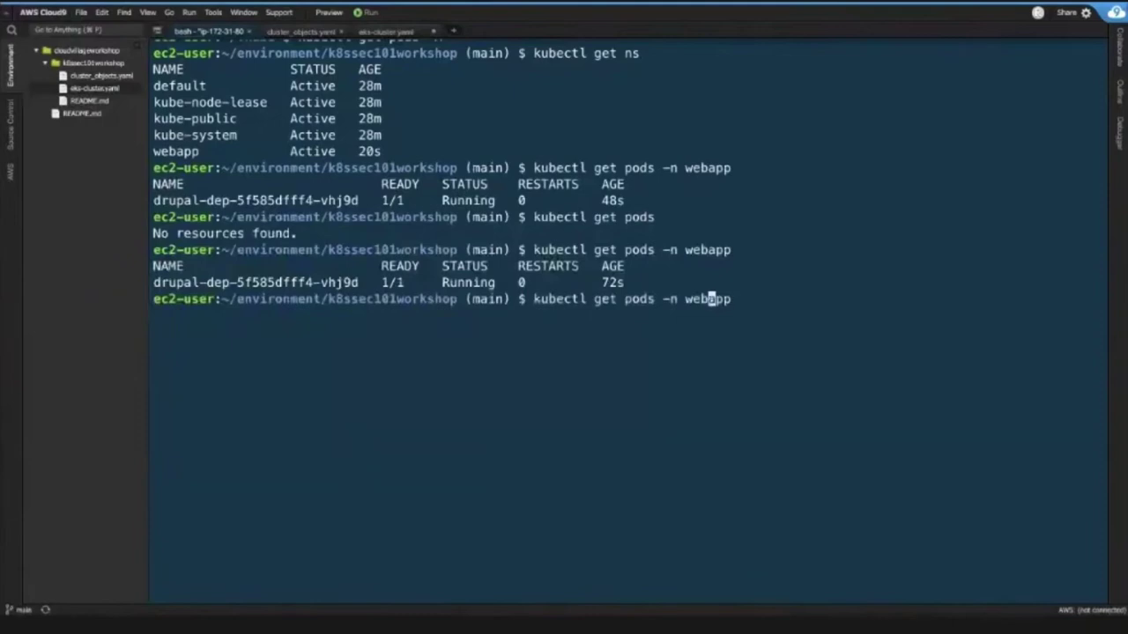
key(BackSpace)
key(BackSpace)
key(BackSpace)
key(BackSpace)
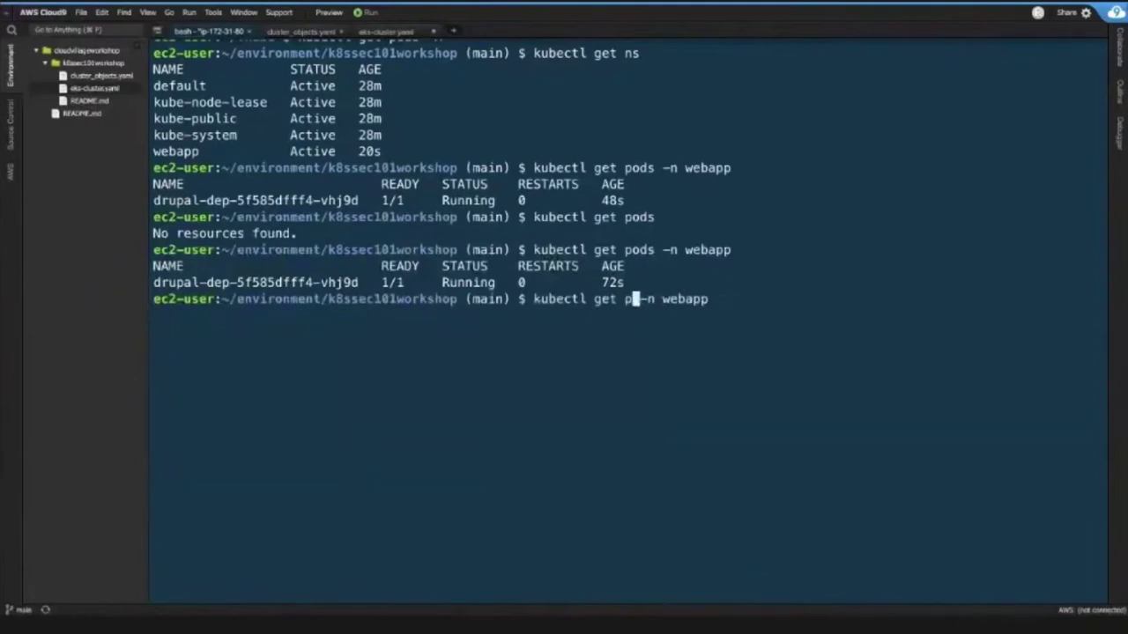
text(sv)
text(c)
key(Return)
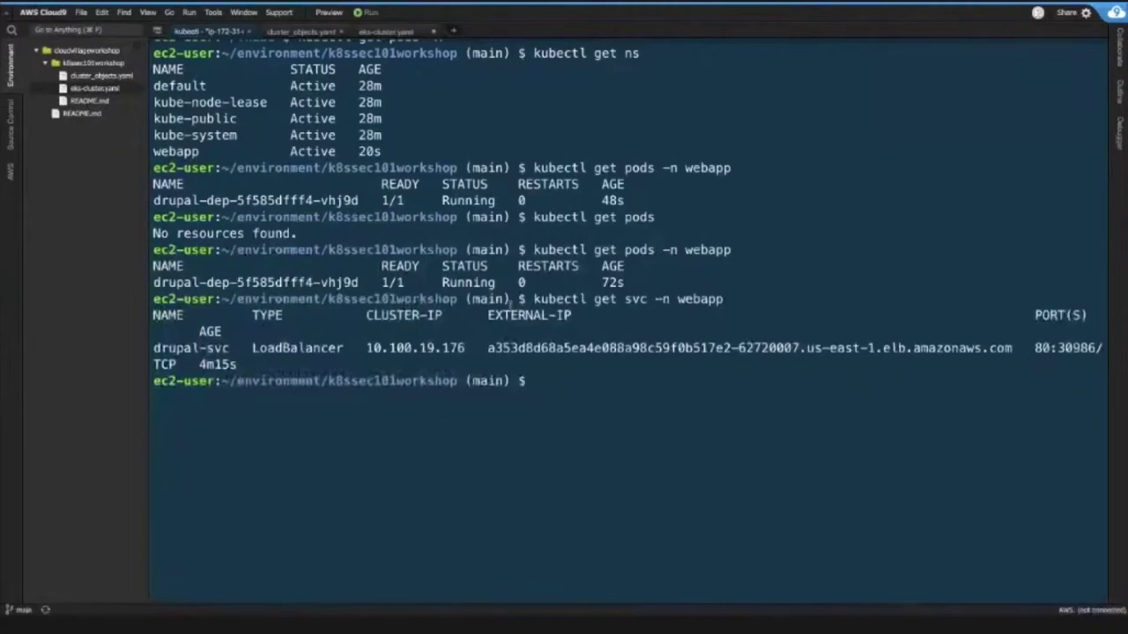
double_click(490, 348)
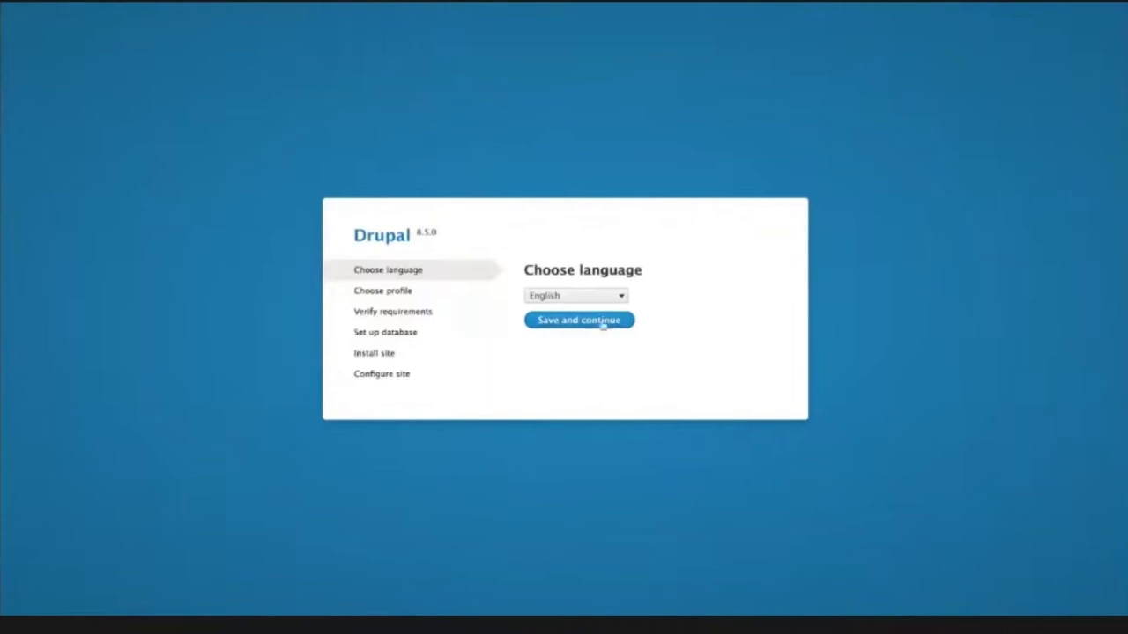
- Keep English, continue with the Standard profile, and choose SQLite as the database
click(604, 321)
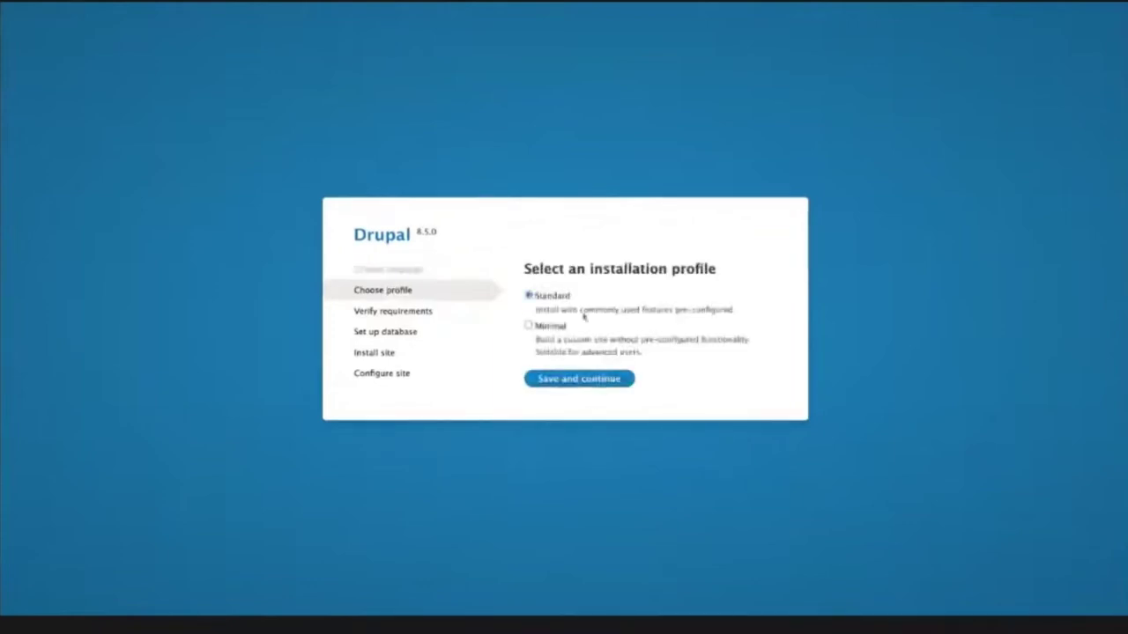
click(558, 385)
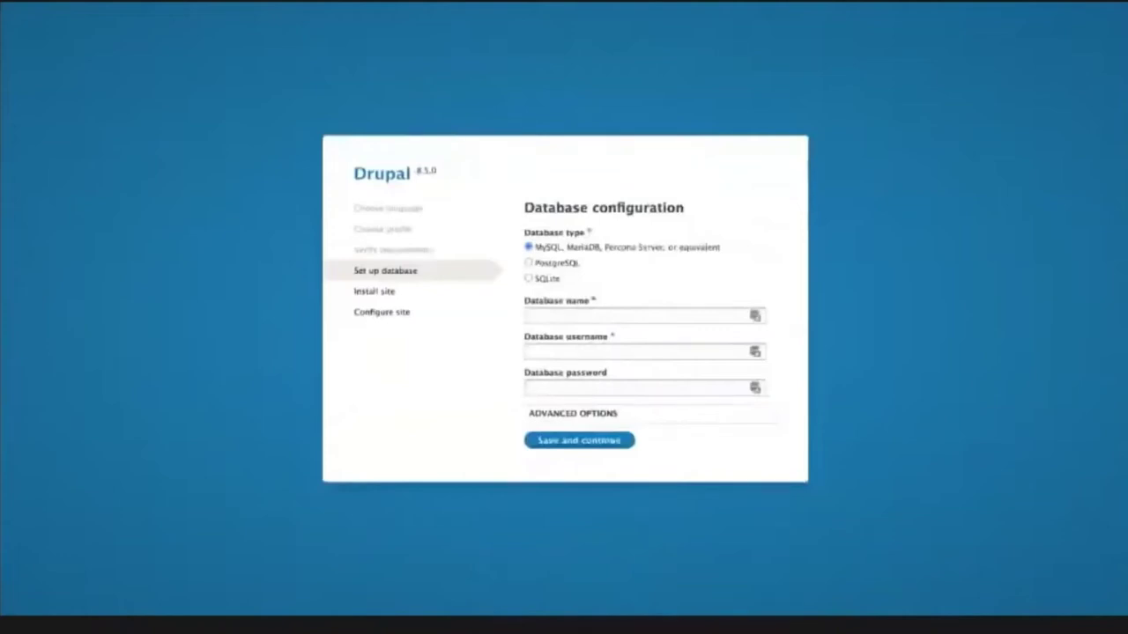
click(529, 279)
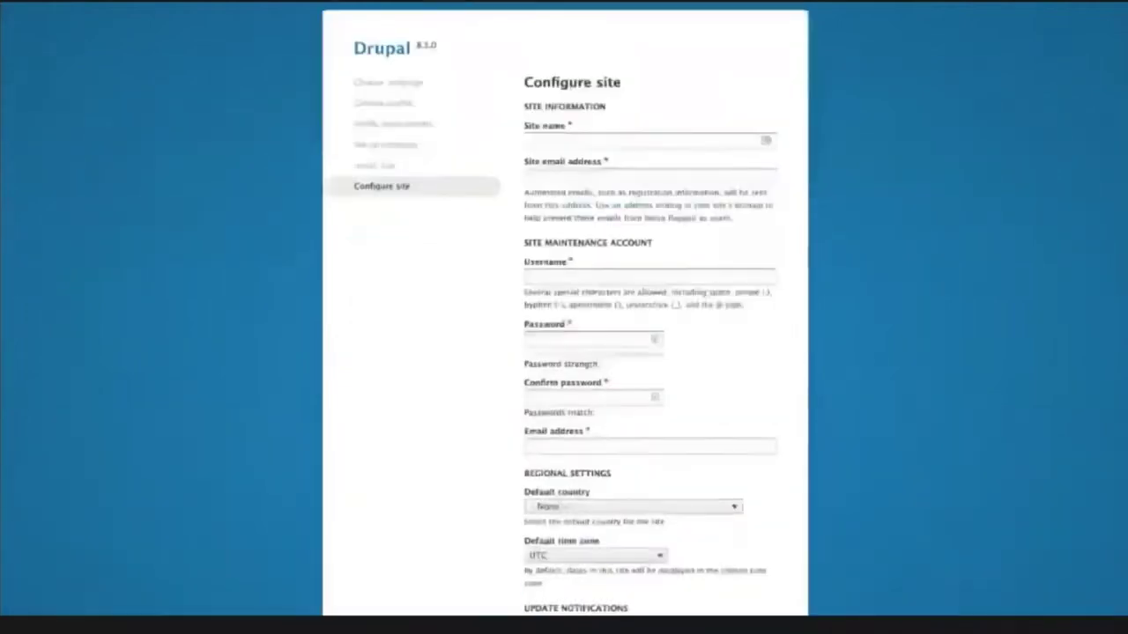
- Enter the site name DogeCoins, the site e-mail address, and the admin username
click(617, 141)
text(Drupal)
text(ns)
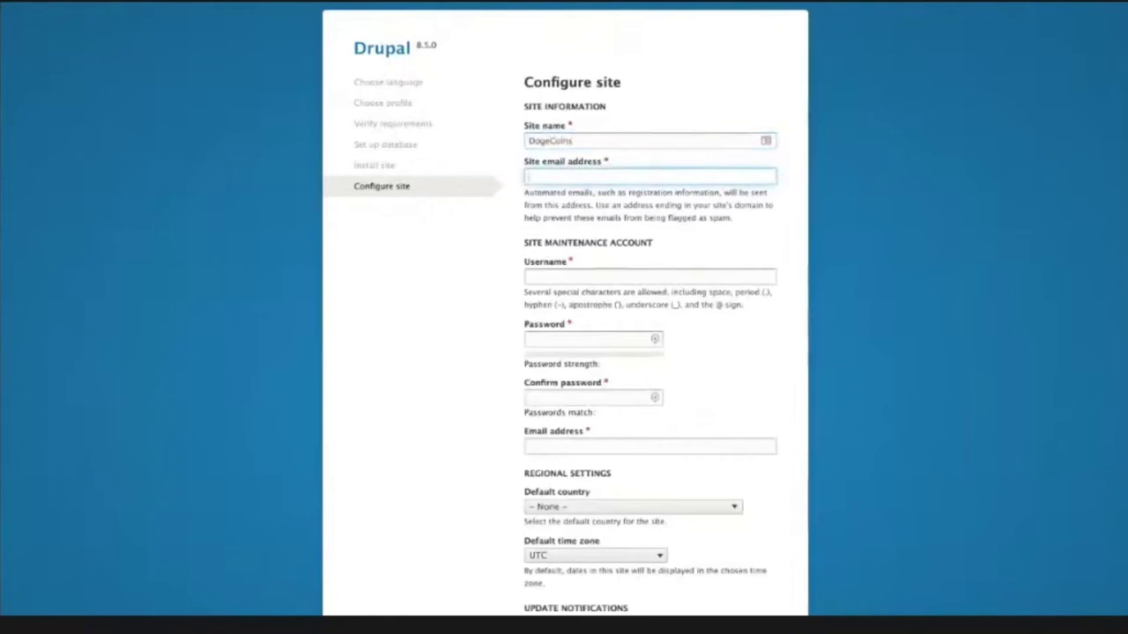
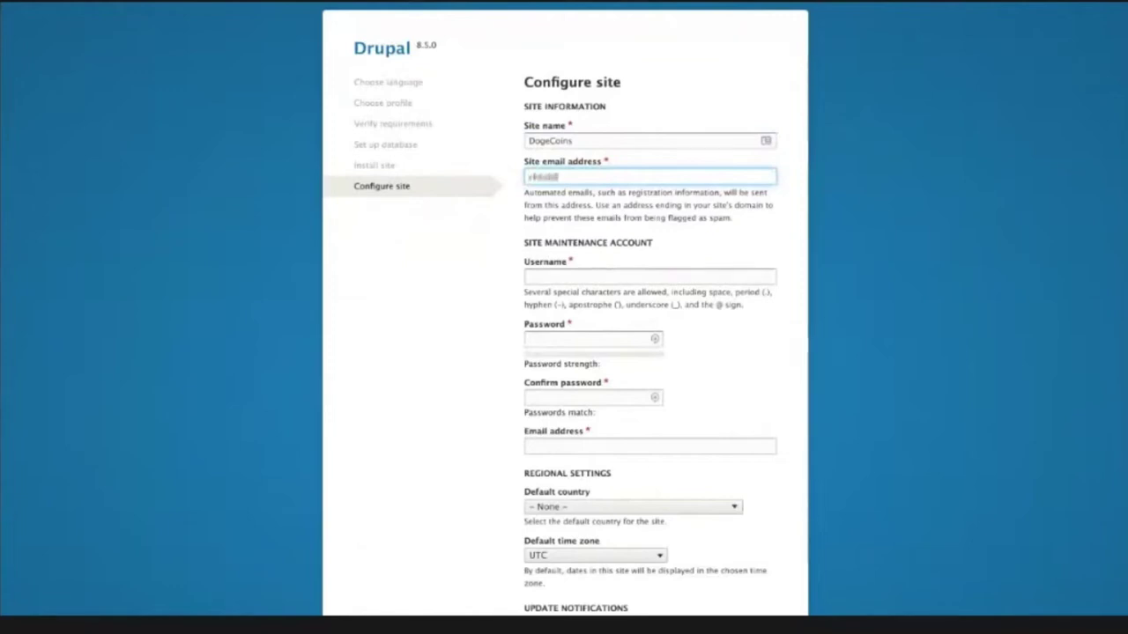
key(Tab)
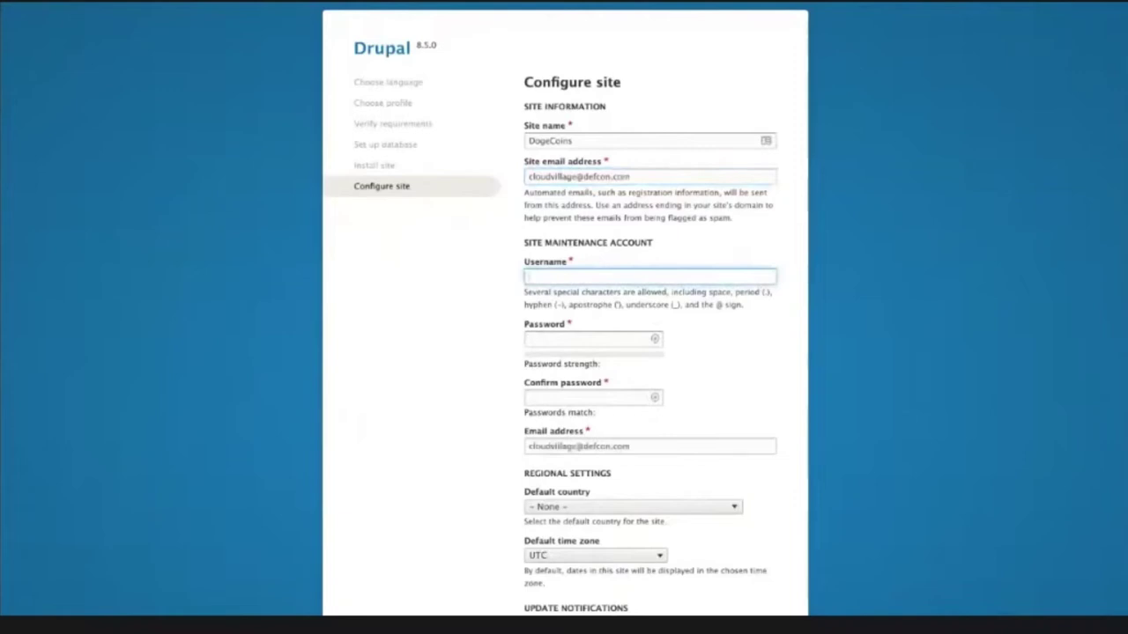
text(cloudvillage)
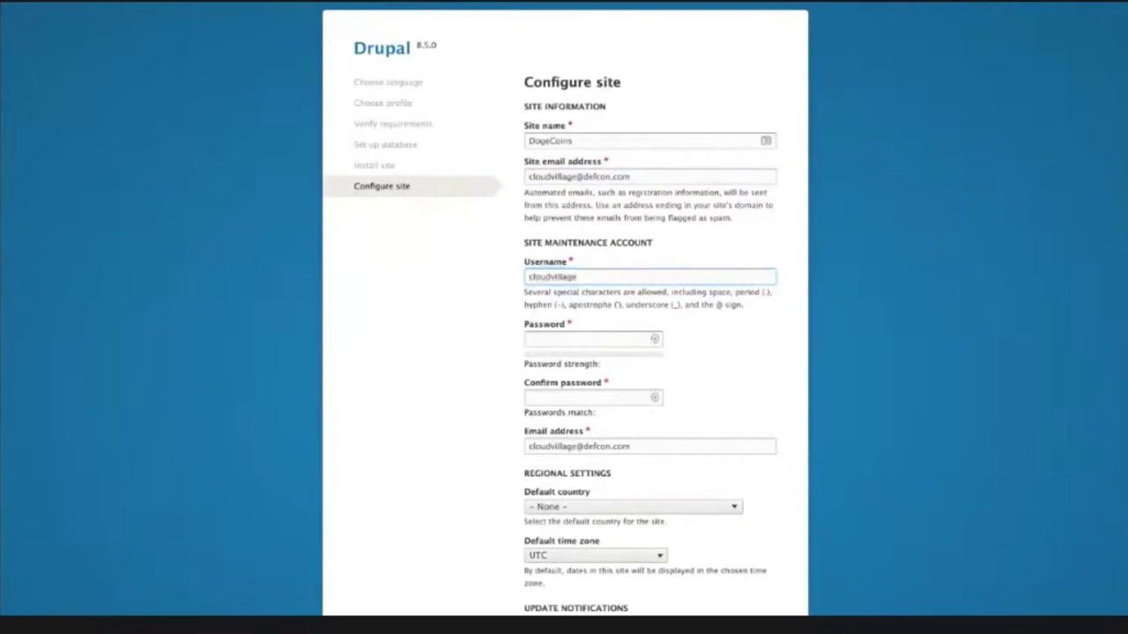
- Paste the admin password into both password fields and turn off automatic update checks
click(593, 339)
key(ctrl+v)
key(Tab)
key(ctrl+v)
scroll(564, 317, down, 1)
scroll(564, 317, down, 3)
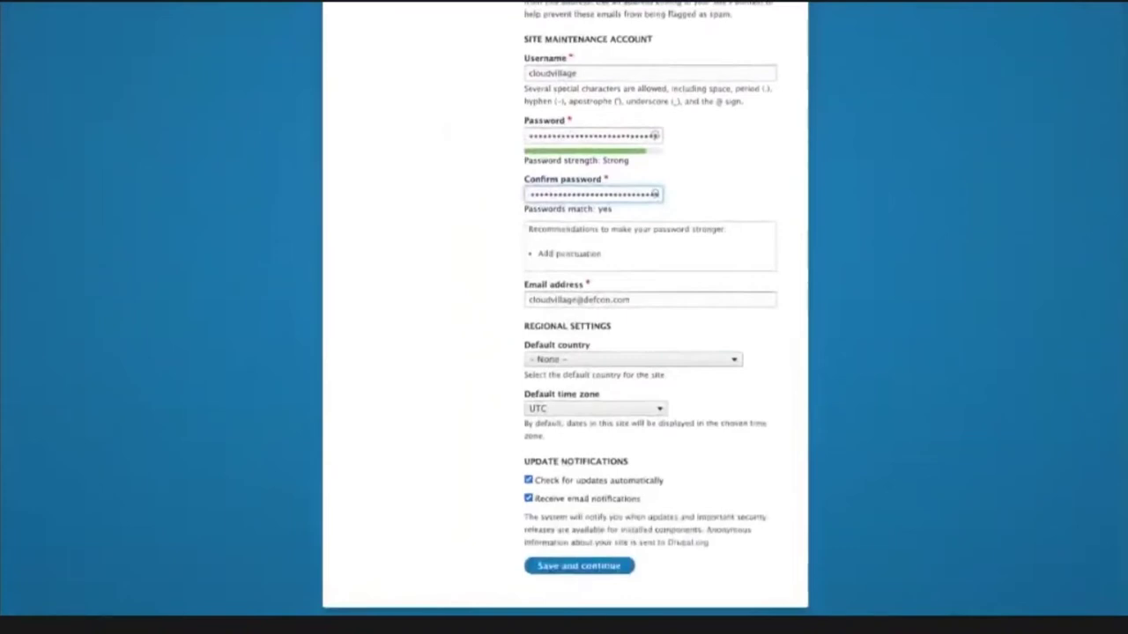
click(528, 480)
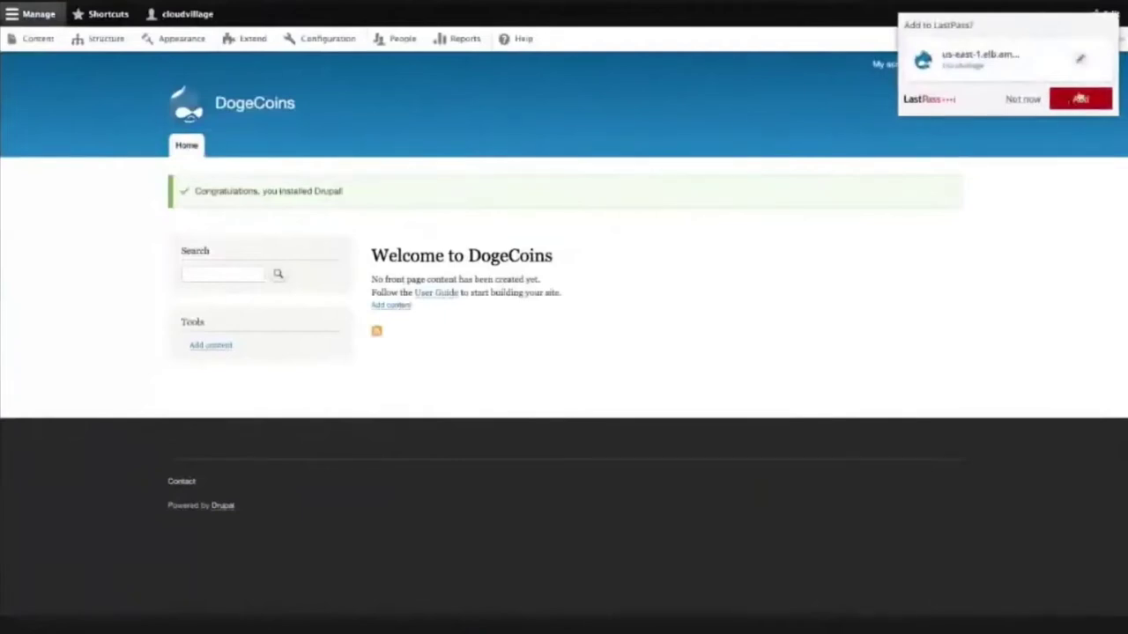
- Decline saving the login in LastPass and open the administrator's profile page from the toolbar
click(1023, 101)
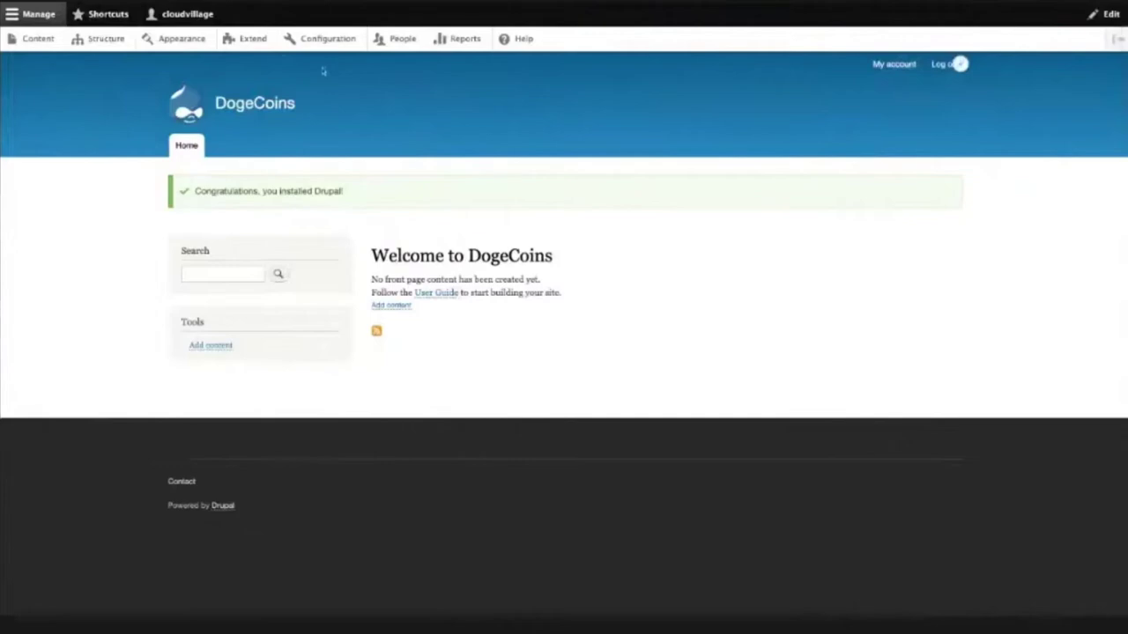
click(101, 16)
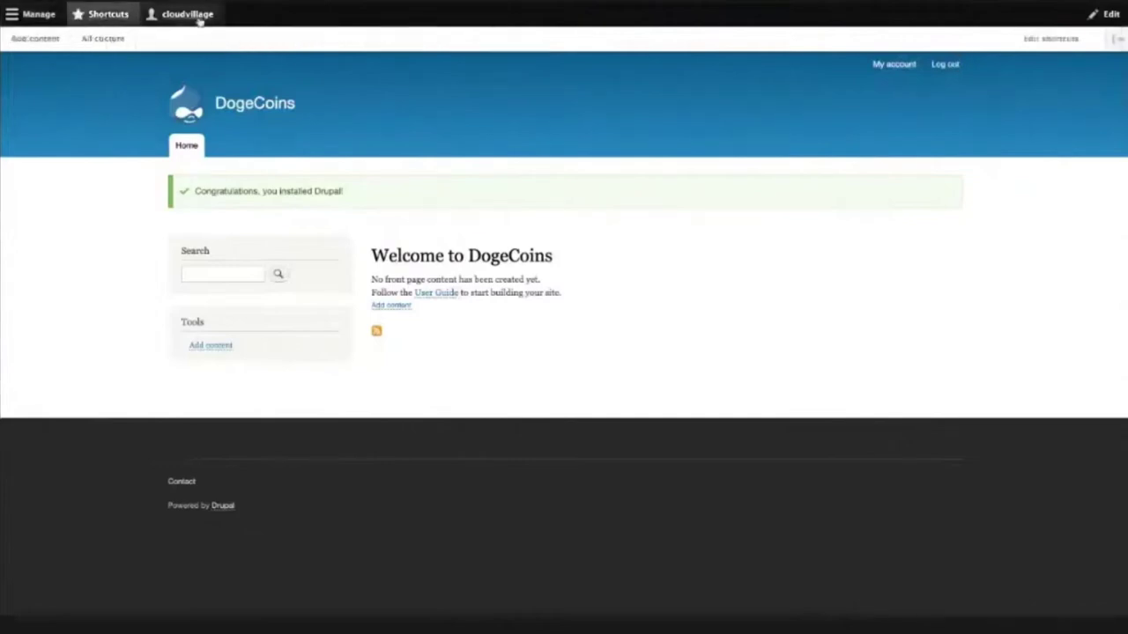
click(188, 15)
click(38, 16)
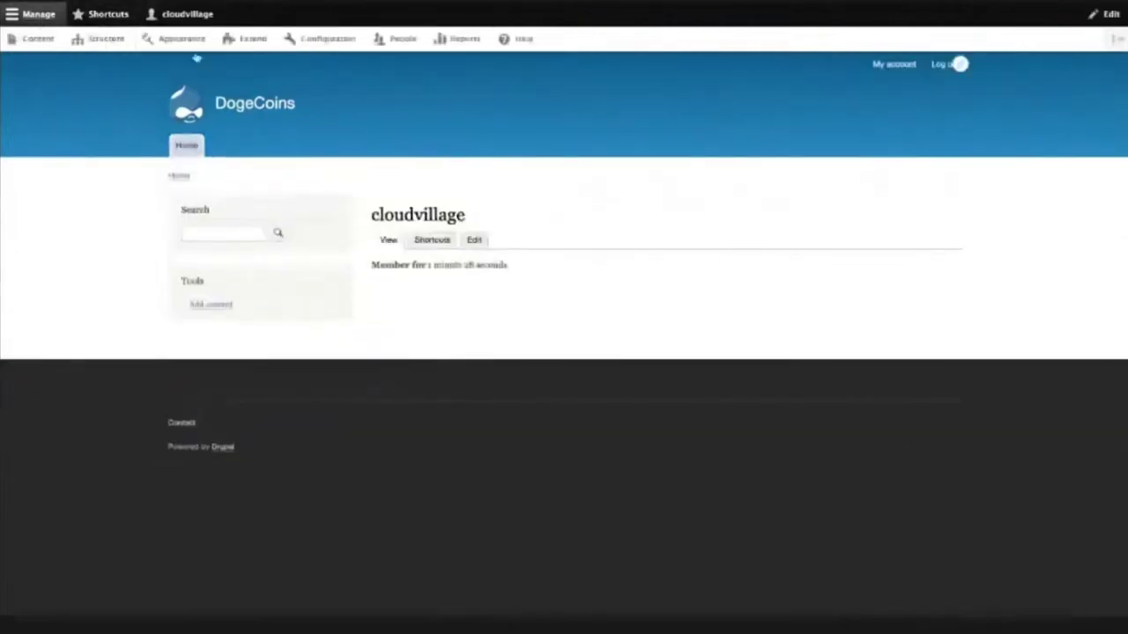